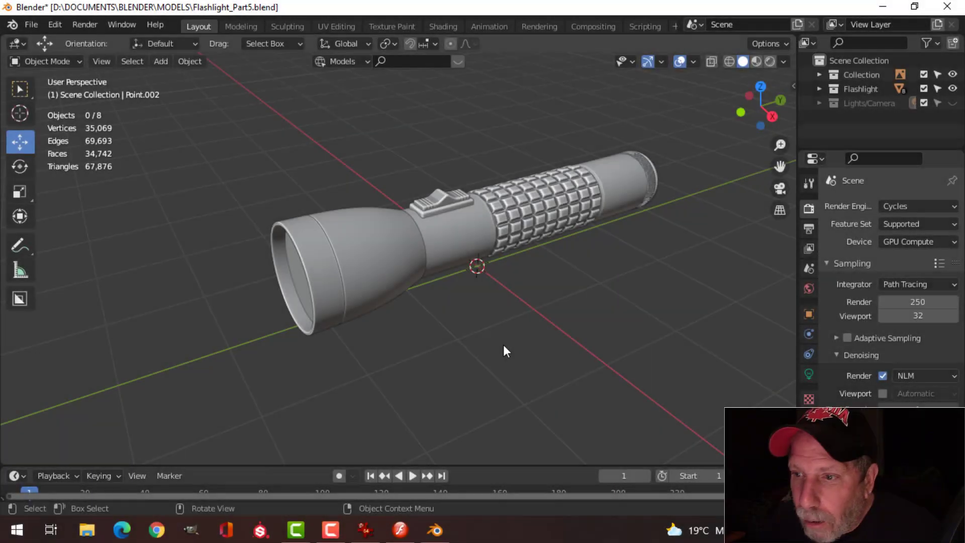
middle_click_drag(532, 329, 470, 329, "shift")
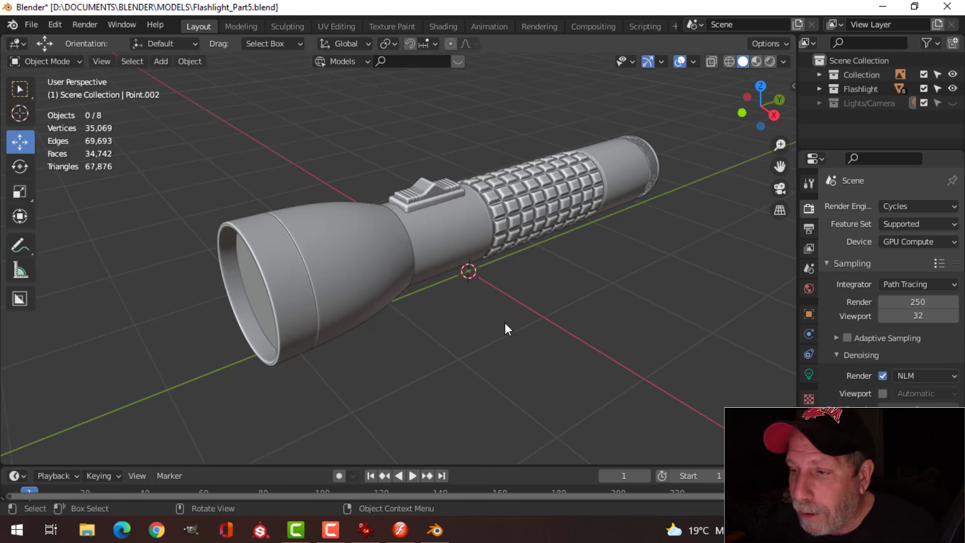
scroll(529, 310, "down", 2)
middle_click_drag(529, 310, 526, 315)
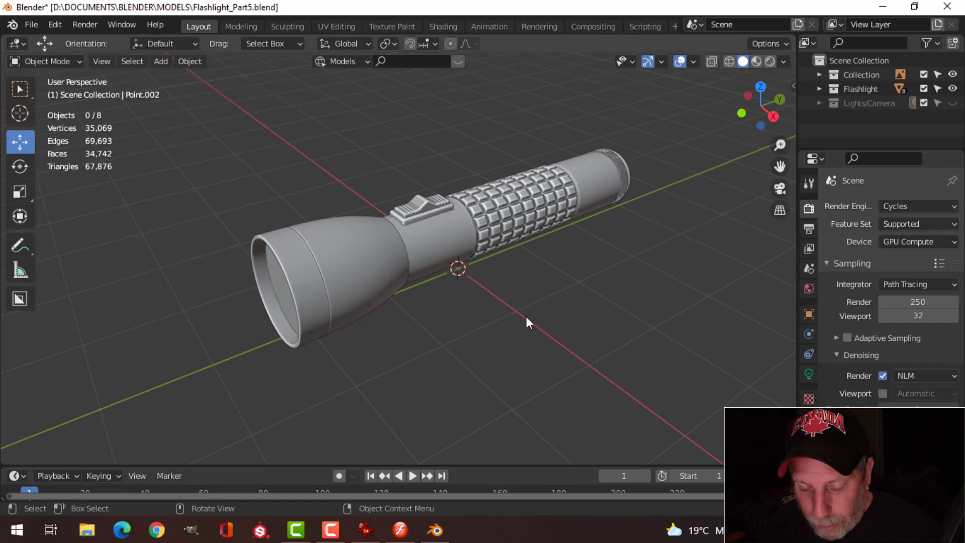
Switch to Macromedia Flash and paste the white "zerobio • MAGLITE • 4X Brighter" text graphic onto the magenta stage
left_click(400, 529)
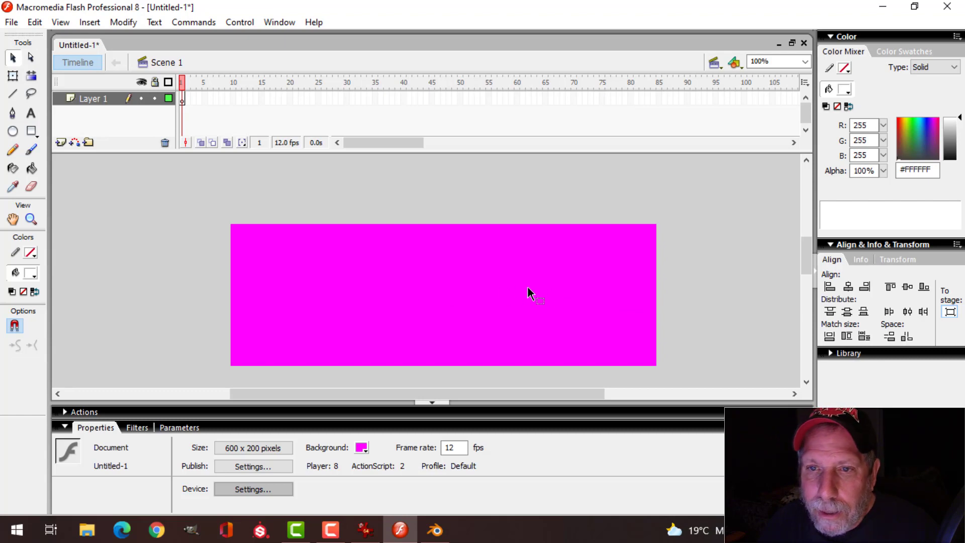
left_click(30, 115)
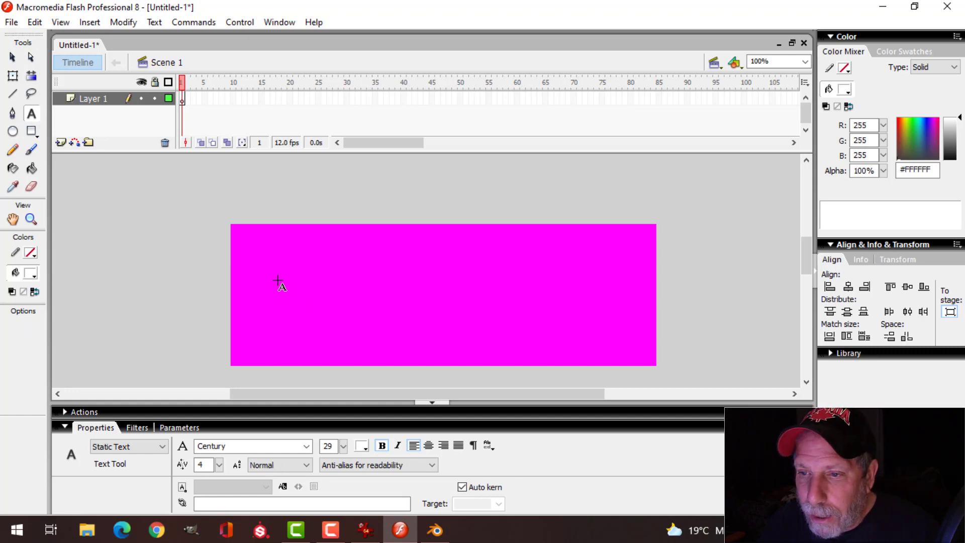
key("v")
key("ctrl+v")
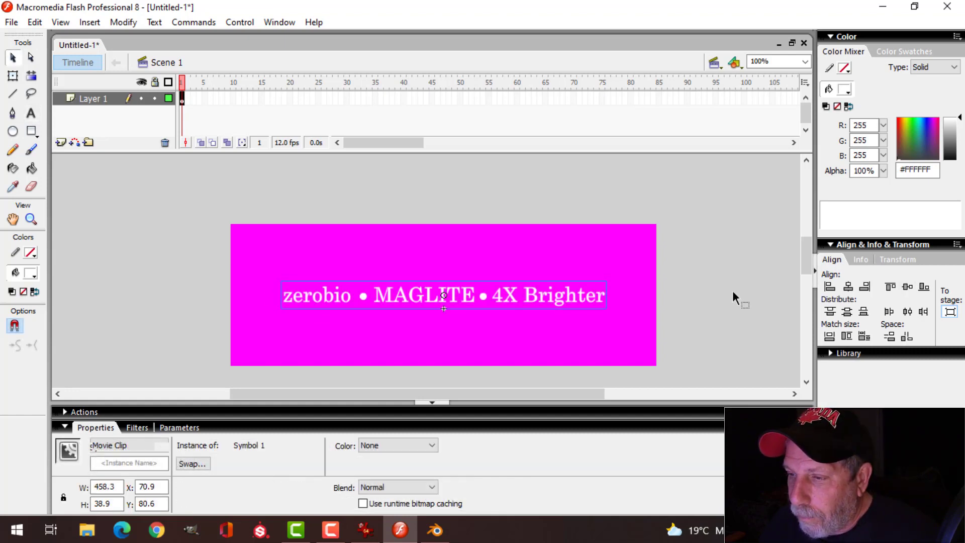
left_click(734, 297)
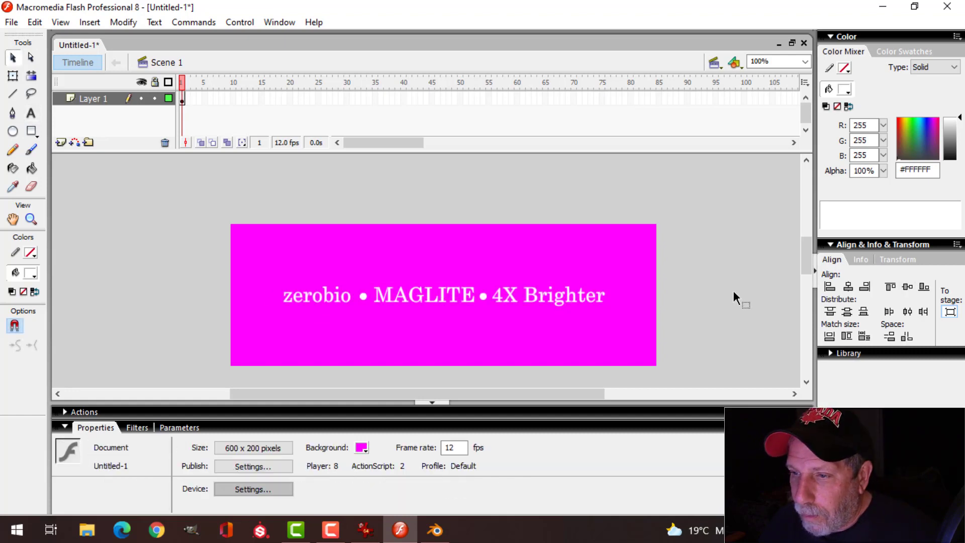
left_click(421, 297)
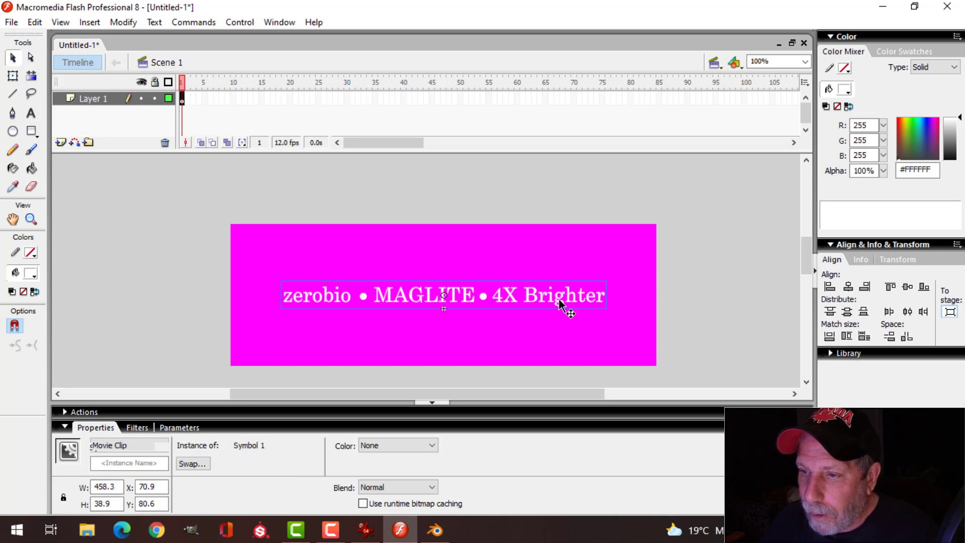
Export the text artwork as a PNG image named Flashlighttxt in the LABELS AND DECALS folder, keeping 24 bit with alpha channel
left_click(11, 23)
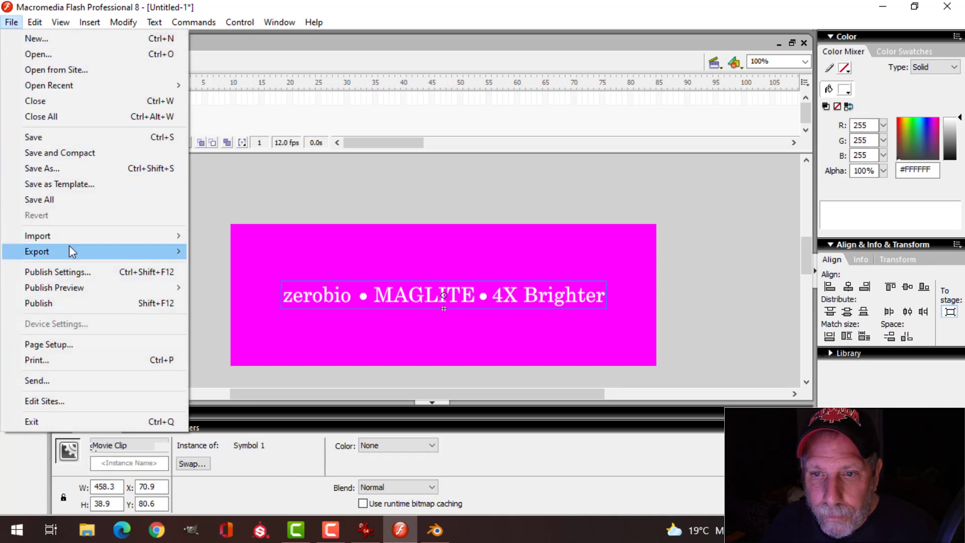
mouse_move(76, 251)
left_click(254, 252)
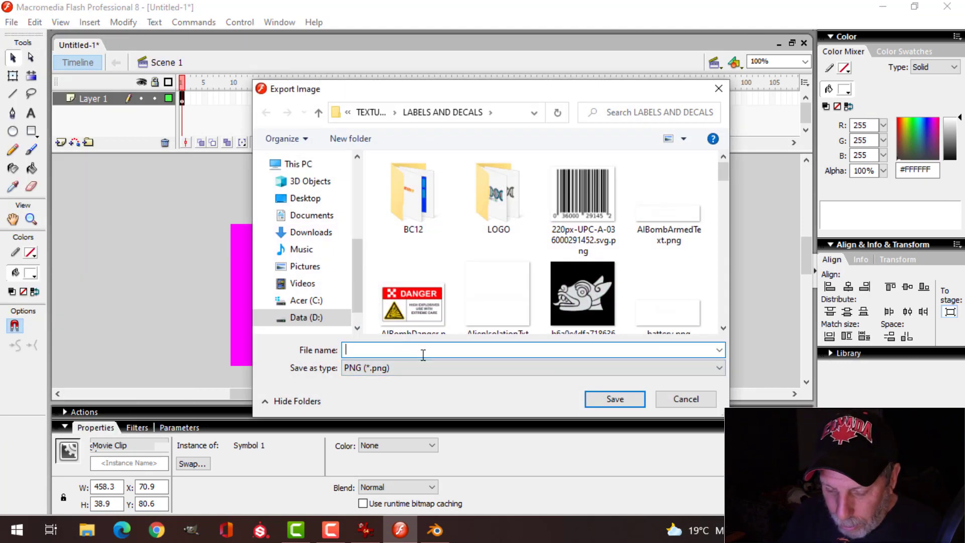
type("Flashl")
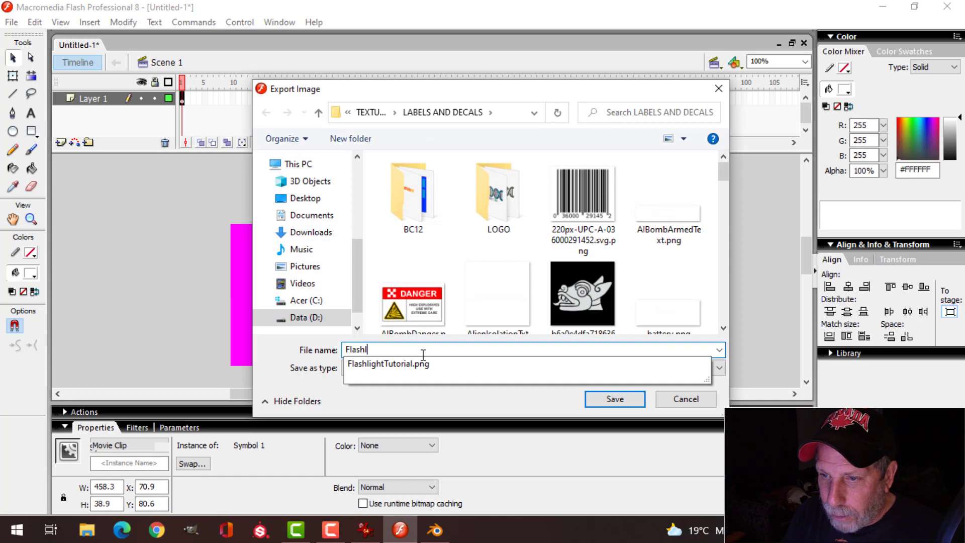
type("ighttxt")
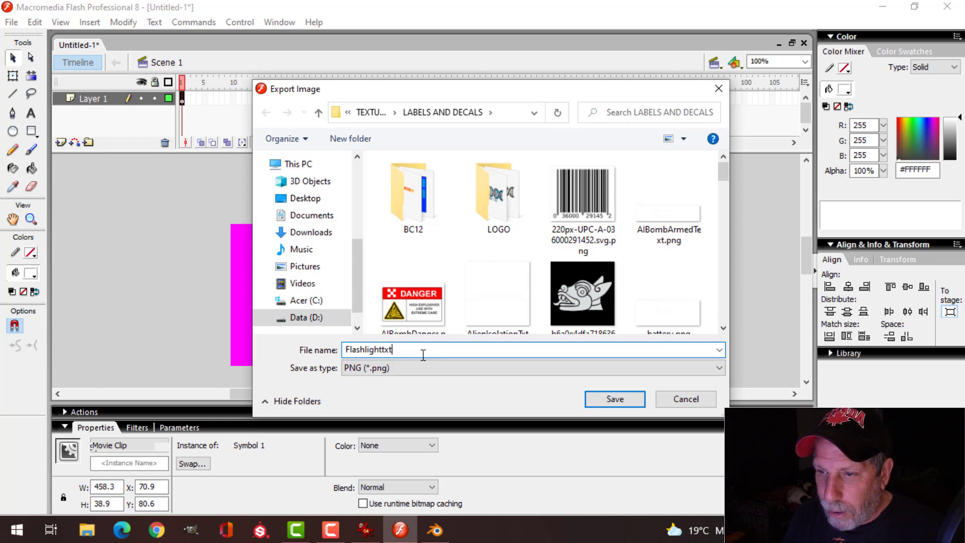
key("Return")
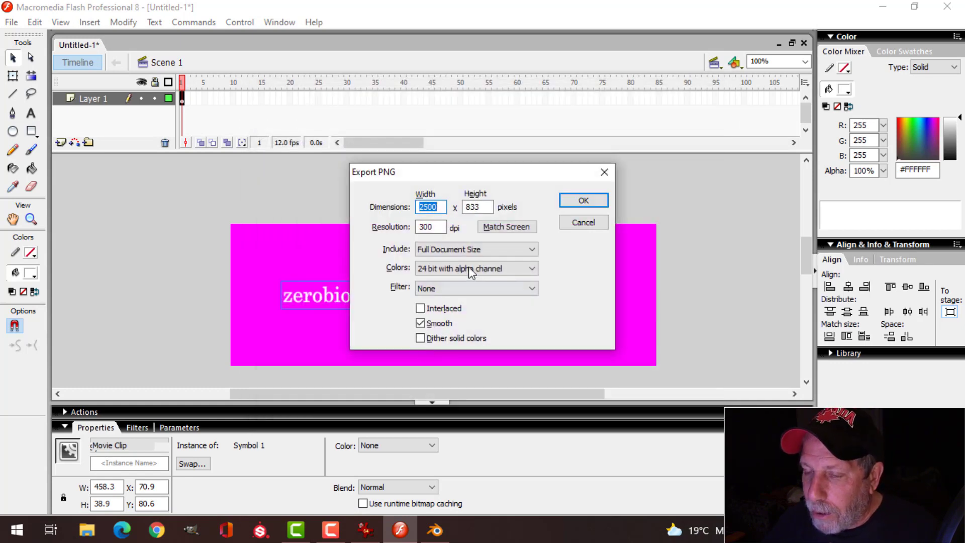
left_click(583, 202)
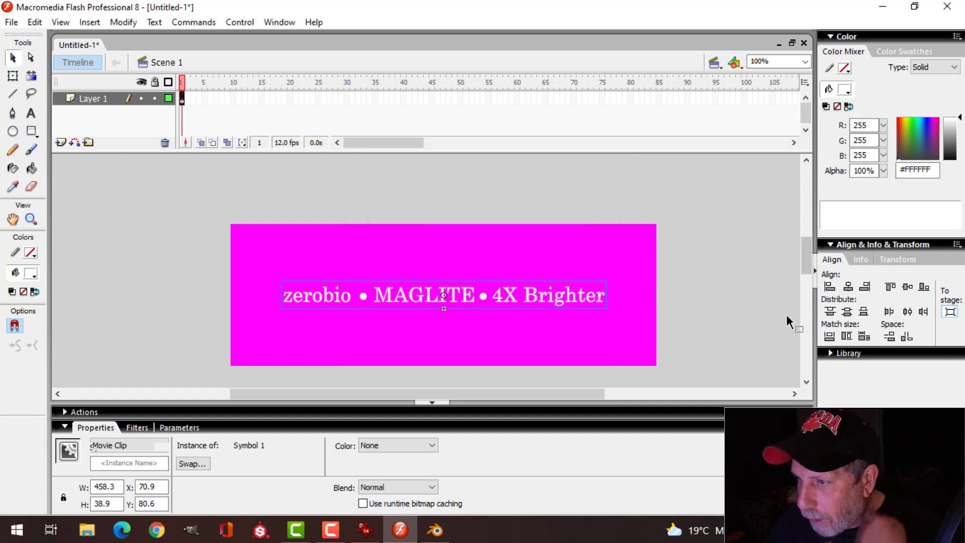
Switch back to Blender and open the UV Editing workspace with the flashlight's head in view
left_click(434, 530)
scroll(540, 315, "down", 1)
scroll(530, 303, "up", 2)
mouse_move(529, 303)
middle_mouse_down()
mouse_move(502, 307)
mouse_move(512, 301)
middle_mouse_up()
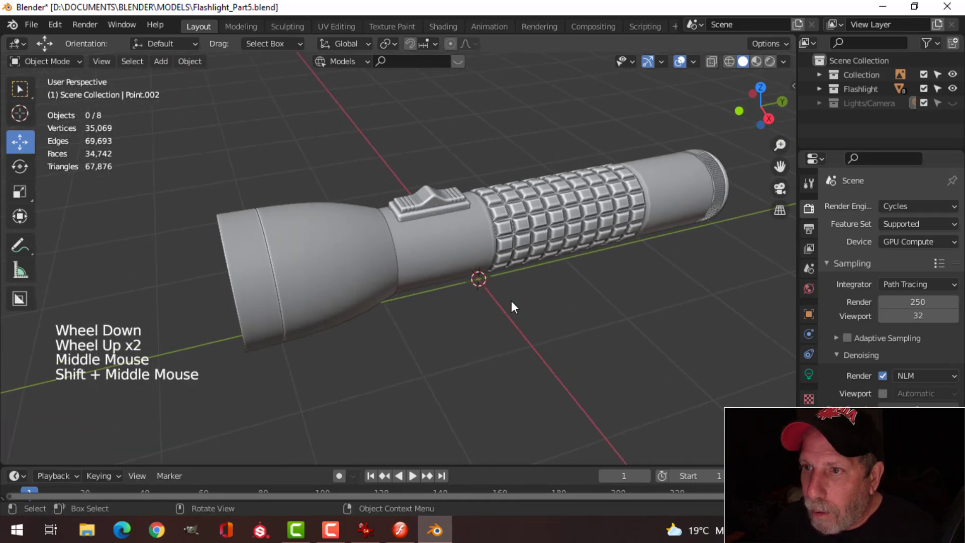
left_click(337, 26)
scroll(601, 292, "up", 6)
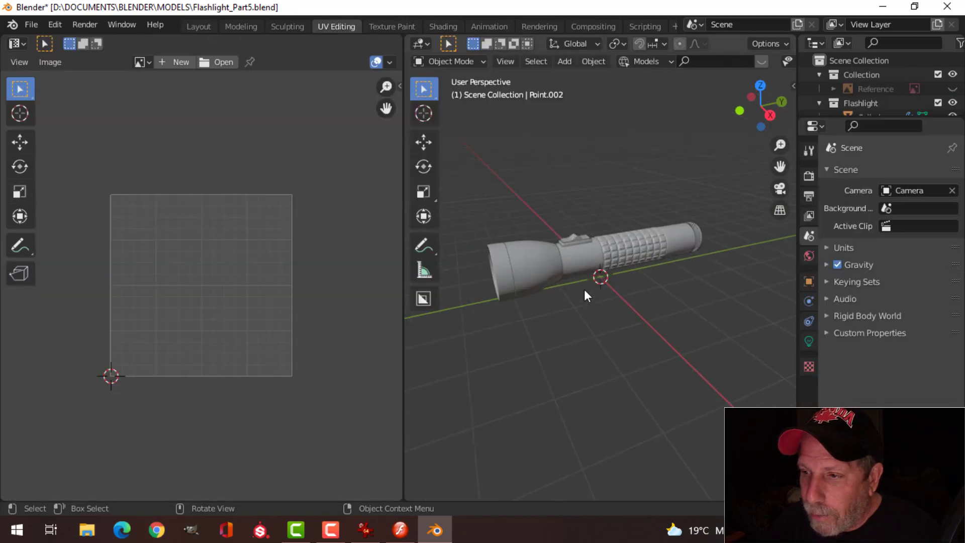
middle_click_drag(565, 314, 592, 305)
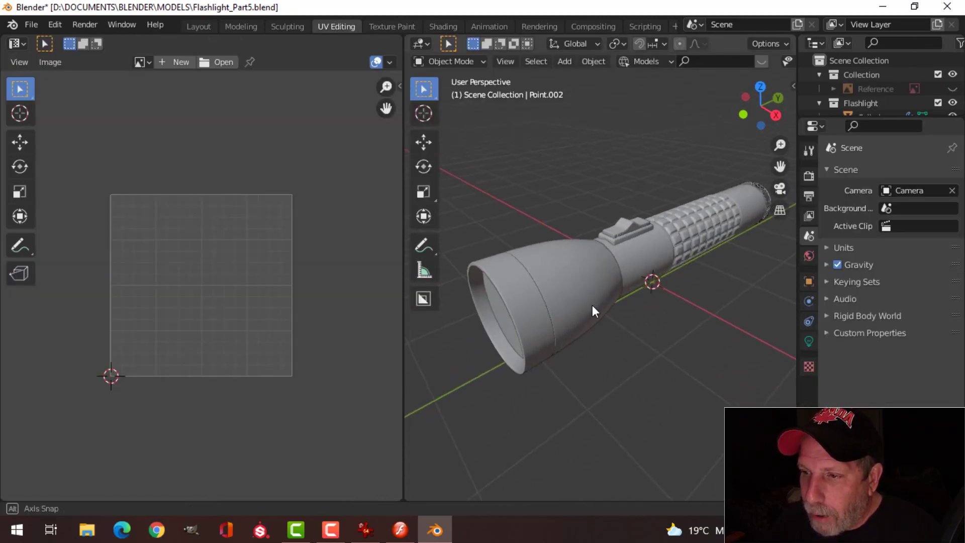
Show the viewport in Material Preview shading and put the flashlight's front ring into Edit Mode
left_click(529, 297)
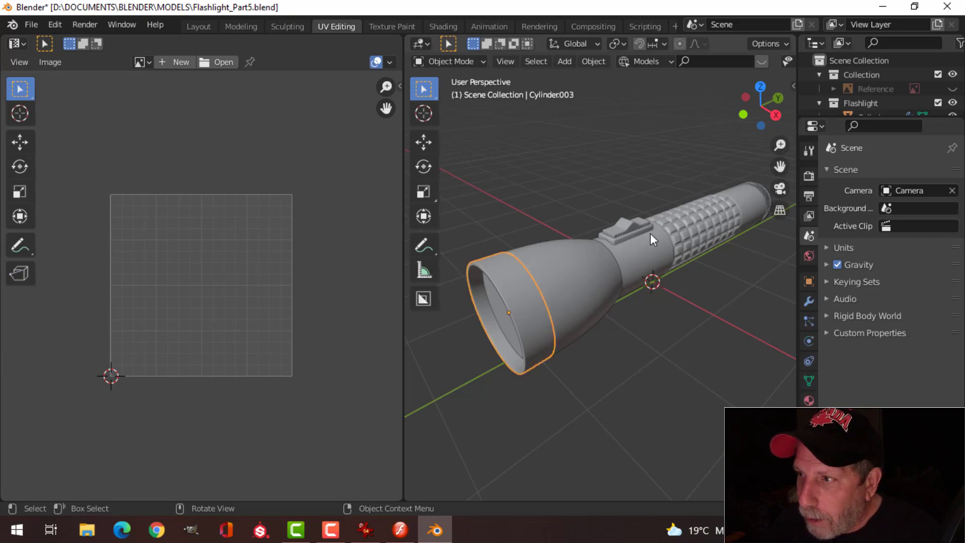
scroll(770, 59, "right", 6)
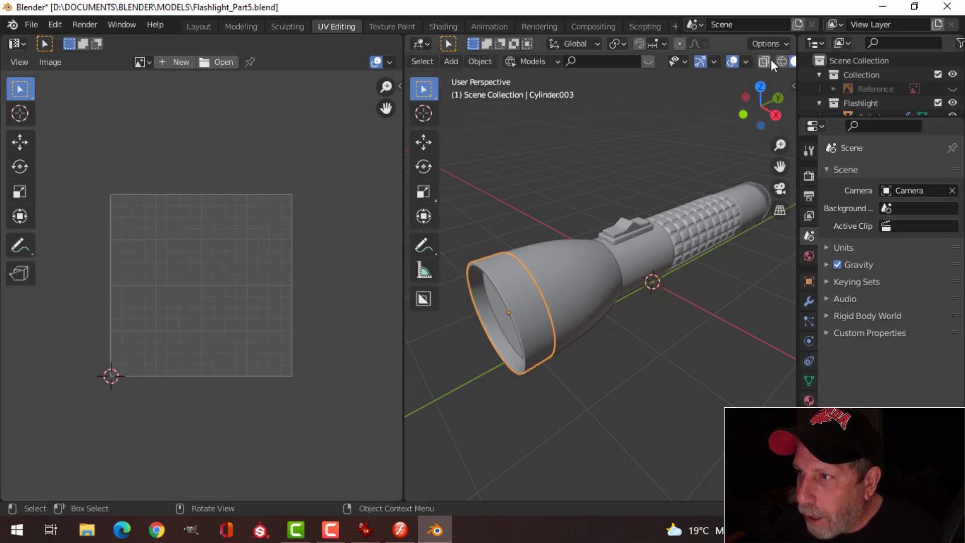
left_click(758, 62)
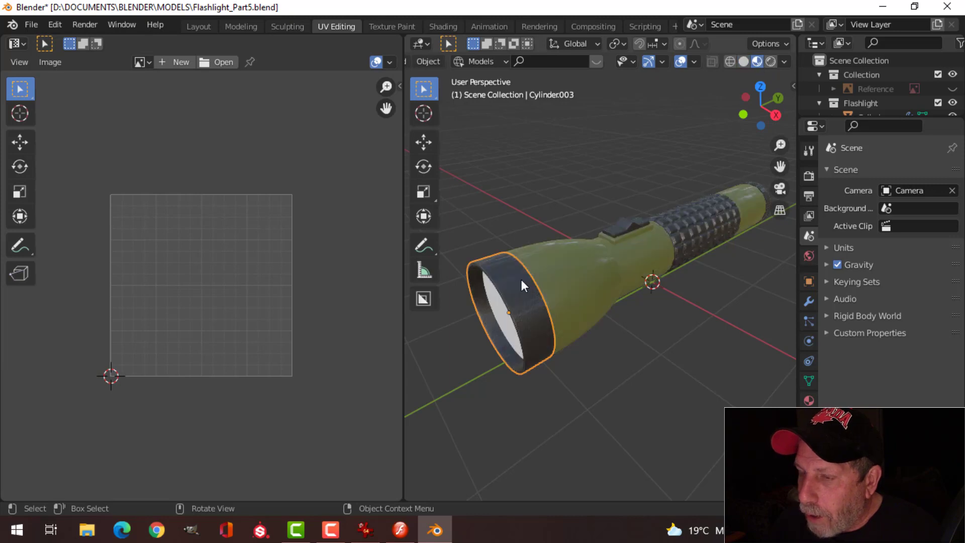
scroll(568, 311, "down", 1)
scroll(553, 312, "up", 3)
scroll(523, 313, "down", 2)
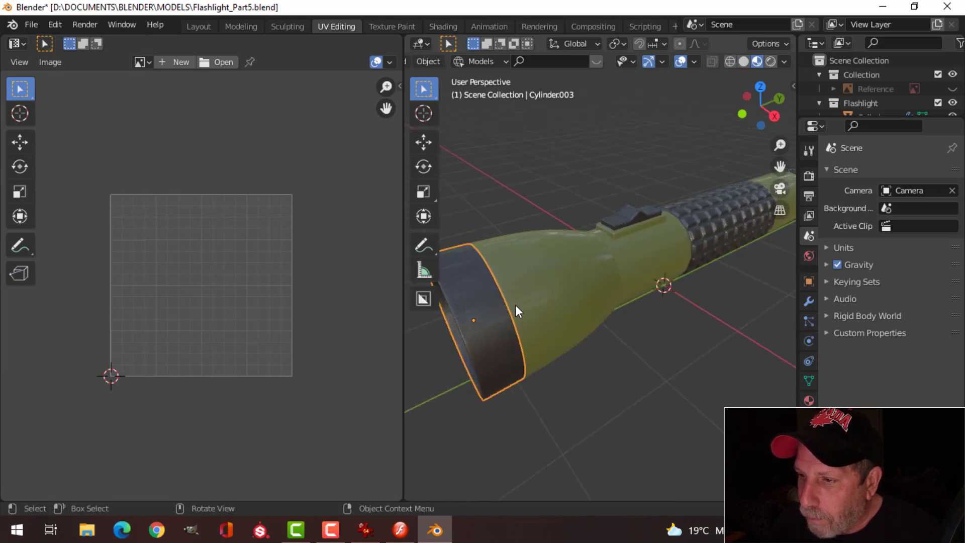
scroll(532, 301, "up", 2)
key("Tab")
middle_click_drag(553, 277, 603, 280)
scroll(601, 287, "up", 2)
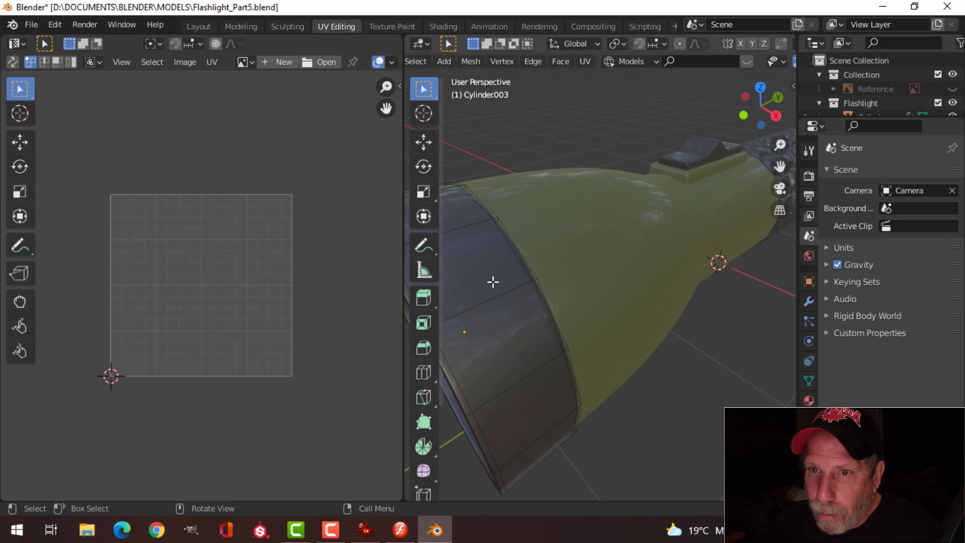
scroll(541, 318, "down", 2)
left_click(531, 293, "alt")
middle_click_drag(532, 293, 589, 317)
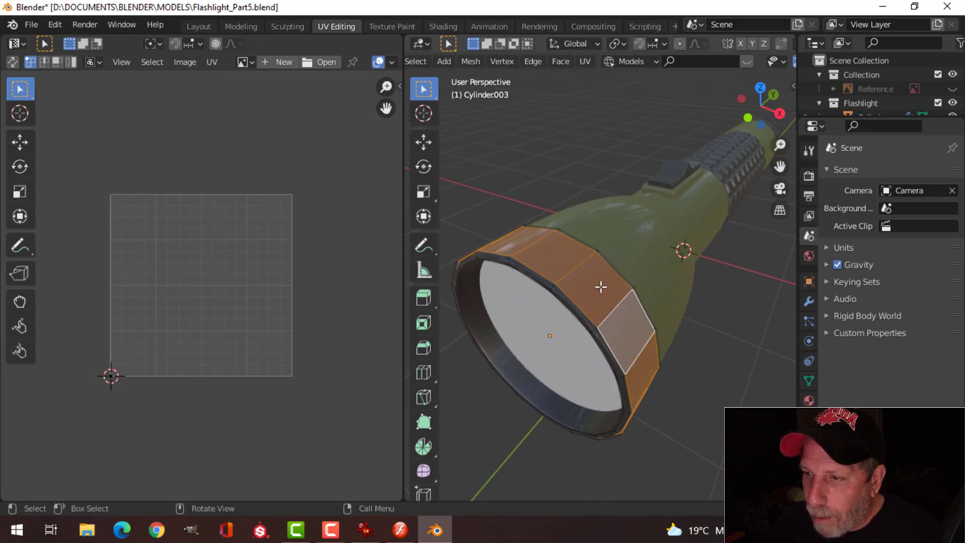
middle_click_drag(644, 351, 624, 344)
key("alt+a")
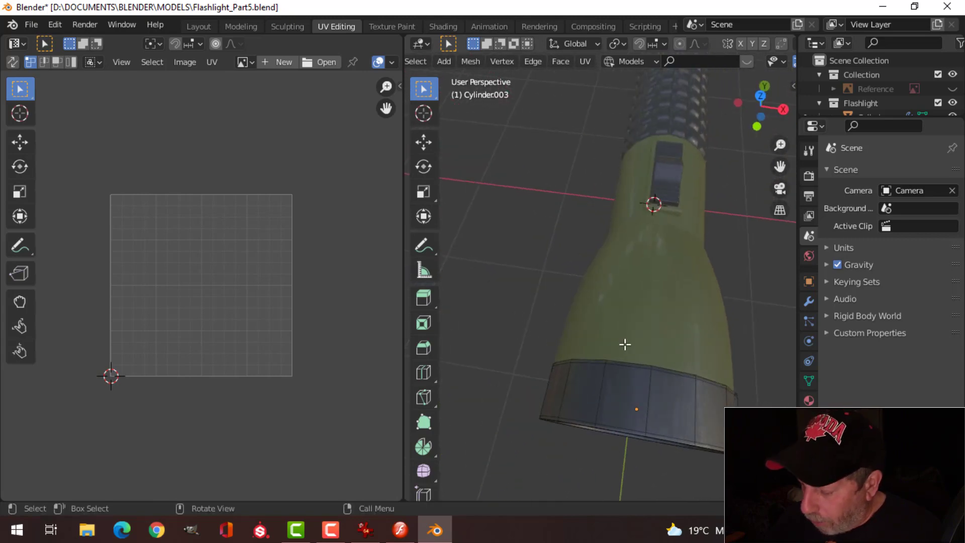
Select the row of outer faces across the upper half of the front ring, starting from the top view
key("KP_7")
middle_click_drag(650, 377, 588, 341, "shift")
scroll(588, 340, "up", 2)
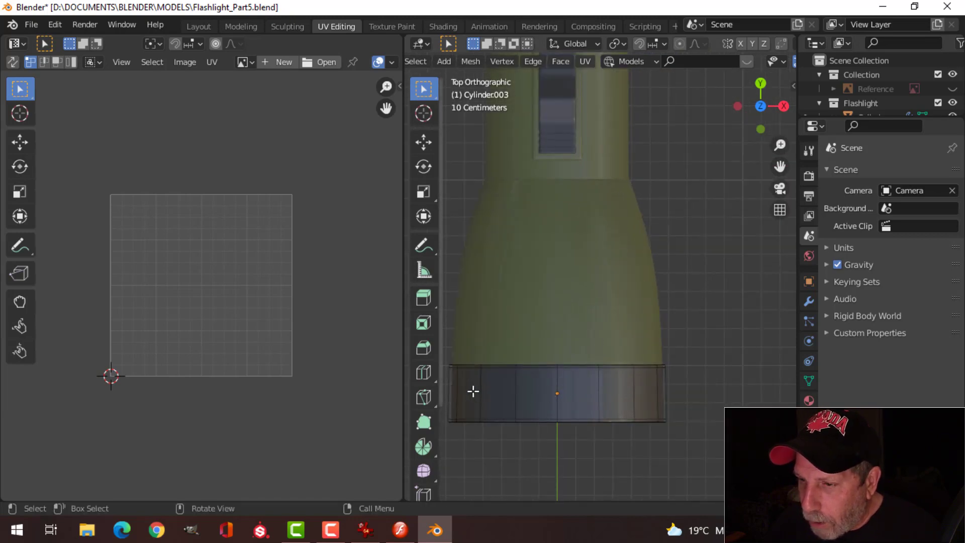
left_click(472, 391)
left_click(502, 390, "shift")
left_click(543, 390, "shift")
left_click(585, 388, "shift")
left_click(618, 388, "shift")
left_click(644, 388, "shift")
middle_click_drag(646, 388, 513, 198)
scroll(644, 323, "down", 5)
left_click(556, 254, "shift")
left_click(567, 288, "shift")
left_click(553, 262, "alt+shift")
left_click(558, 338, "shift")
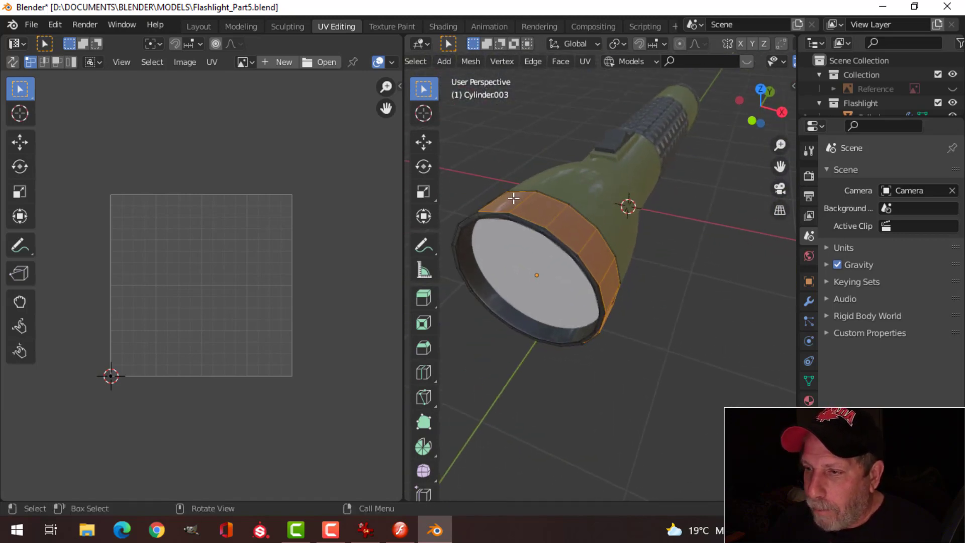
Unwrap the selected faces of the front ring into a UV strip
middle_click_drag(634, 311, 608, 343)
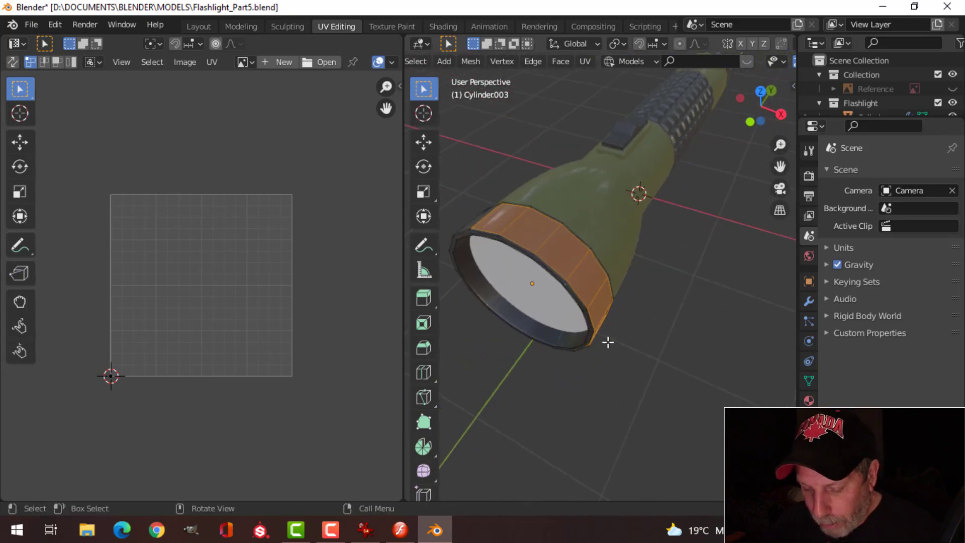
key("u")
left_click(578, 263)
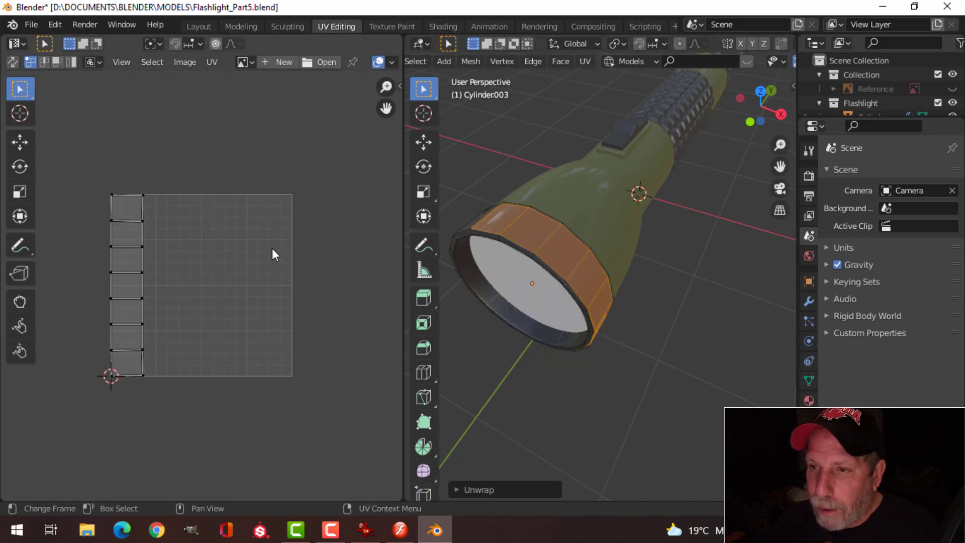
scroll(276, 245, "up", 1)
middle_click_drag(275, 243, 312, 239)
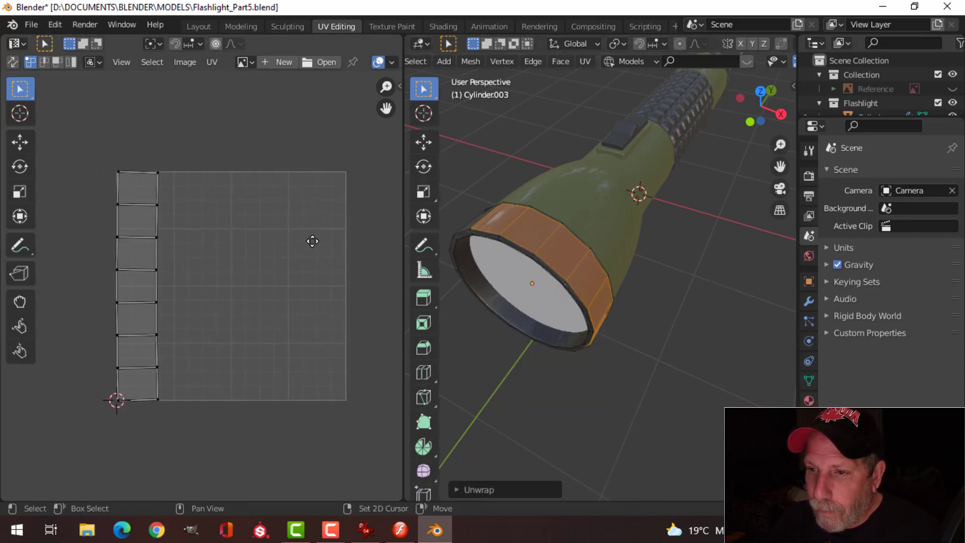
scroll(298, 237, "up", 1)
scroll(319, 170, "down", 1)
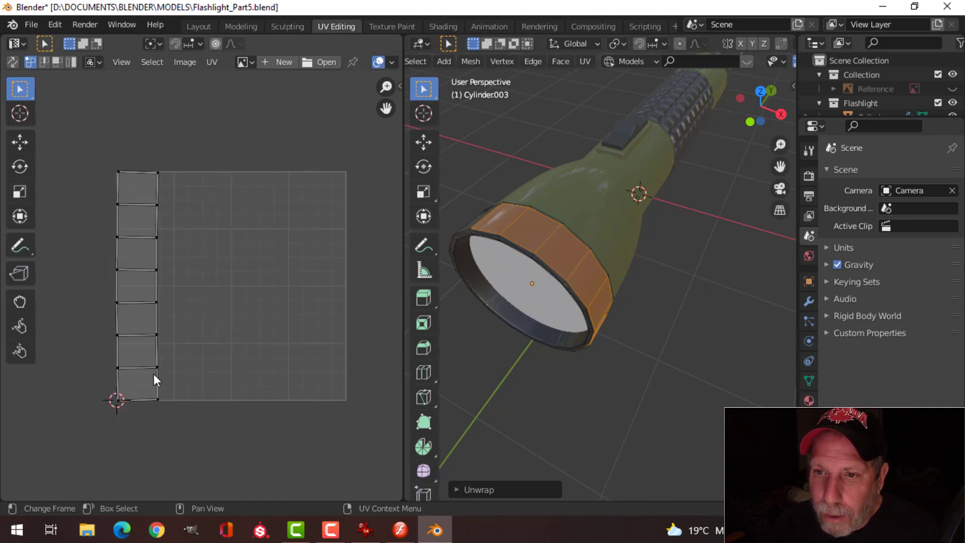
Load Flashlighttxt.png from the LABELS AND DECALS folder as the image behind the ring's UVs
left_click(324, 62)
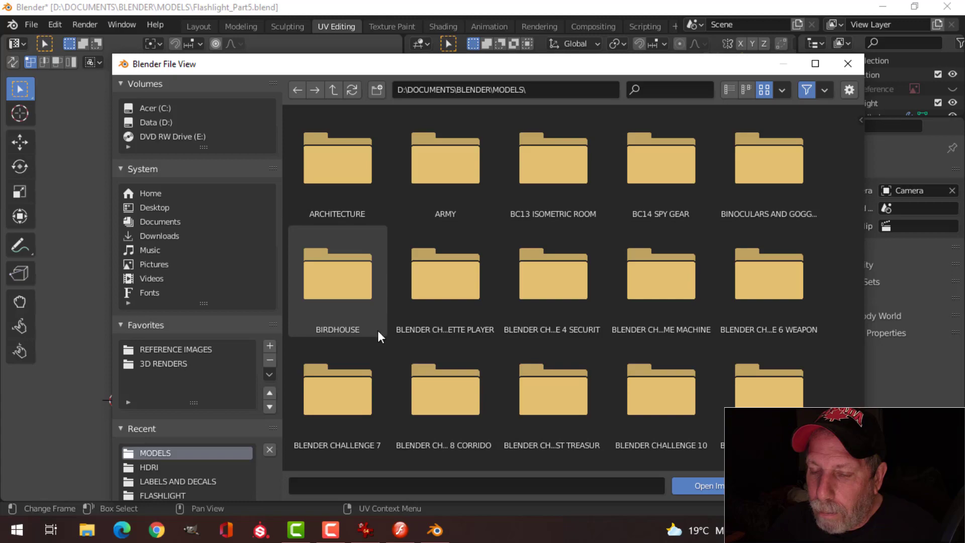
left_click(173, 481)
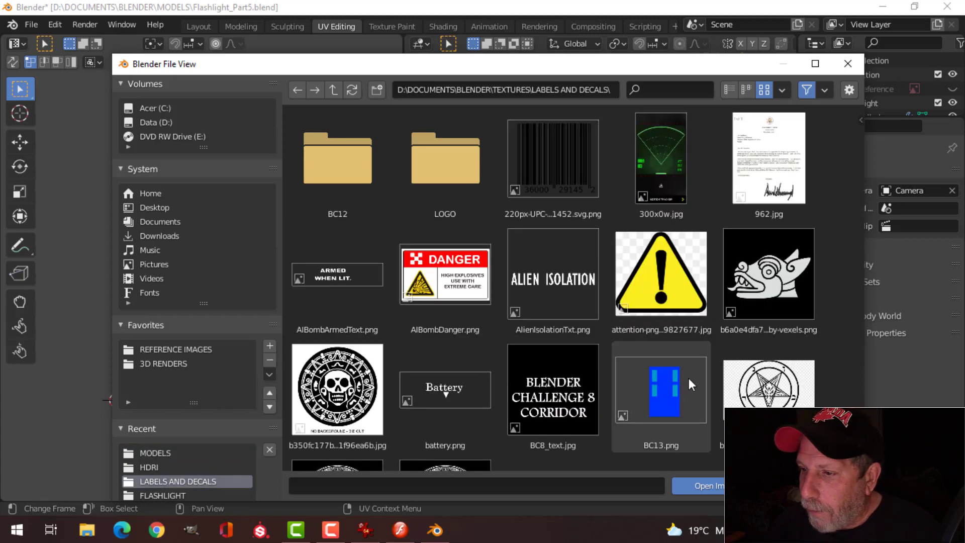
scroll(695, 375, "down", 3)
scroll(694, 377, "down", 8)
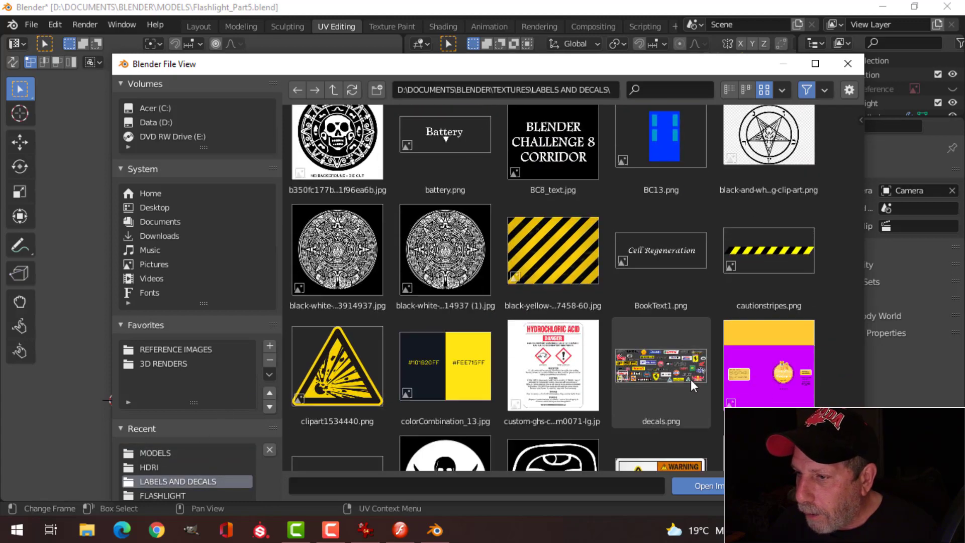
scroll(691, 379, "down", 2)
scroll(691, 379, "down", 2)
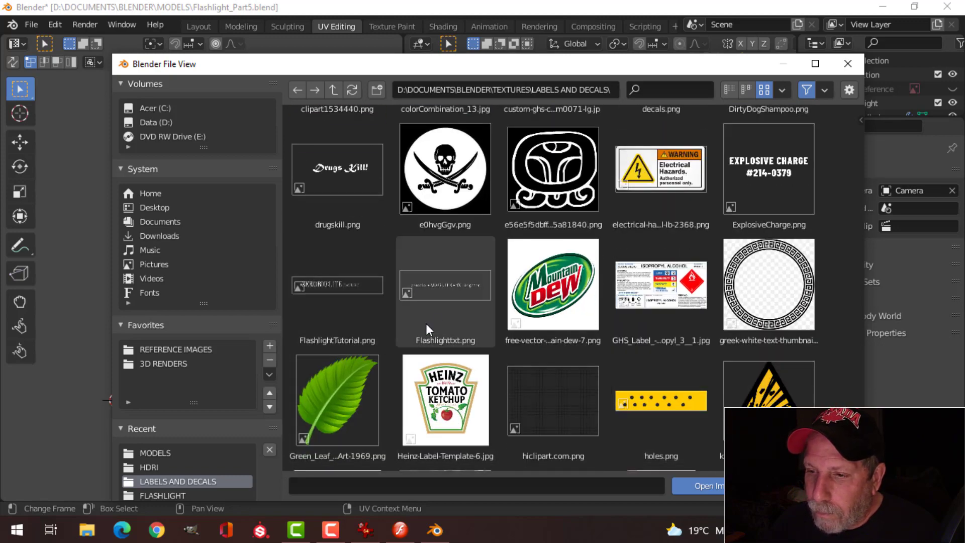
left_click(447, 293)
left_click(703, 484)
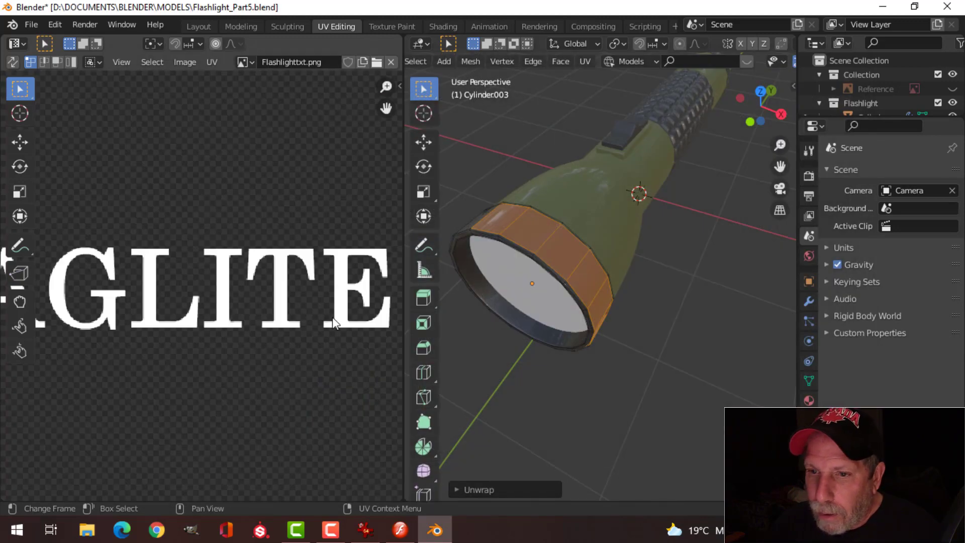
scroll(298, 312, "down", 4)
scroll(298, 312, "down", 2)
middle_click_drag(280, 312, 345, 309)
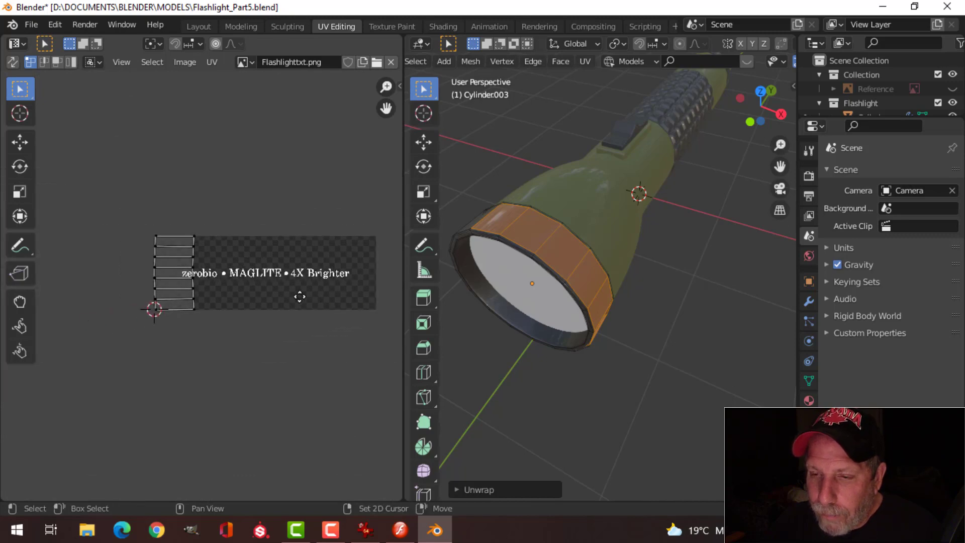
Narrow the ring's whole UV strip by scaling all its faces to about 0.46 along X
scroll(206, 303, "up", 4)
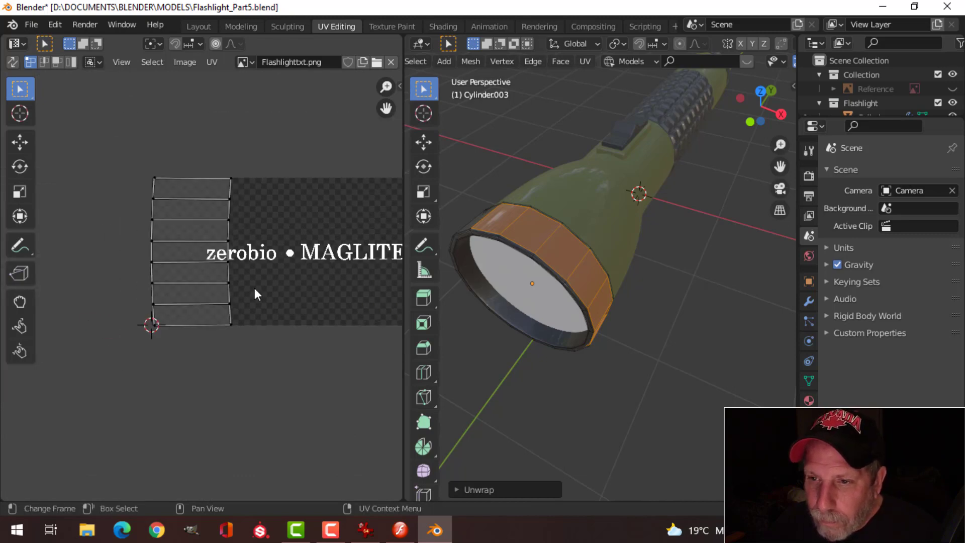
scroll(272, 264, "down", 1)
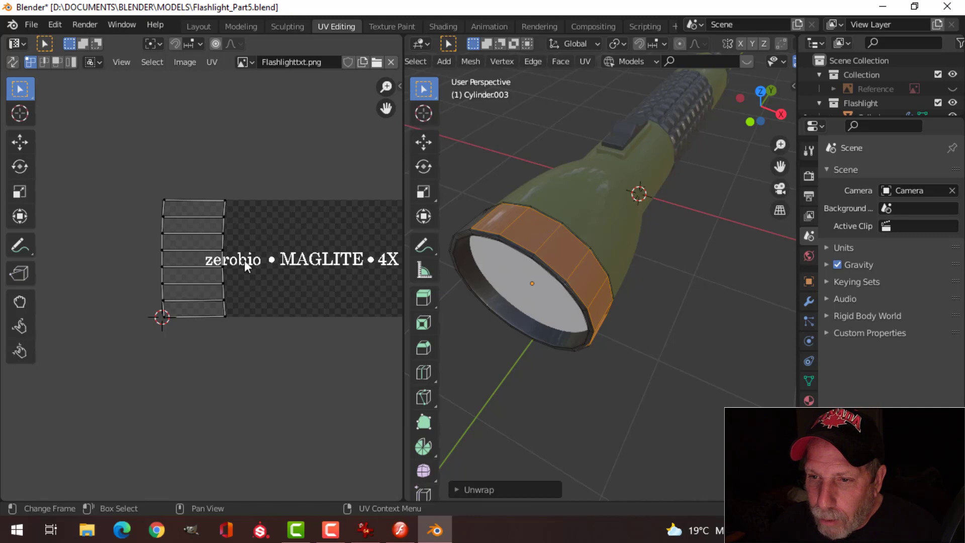
key("a")
scroll(221, 259, "up", 1)
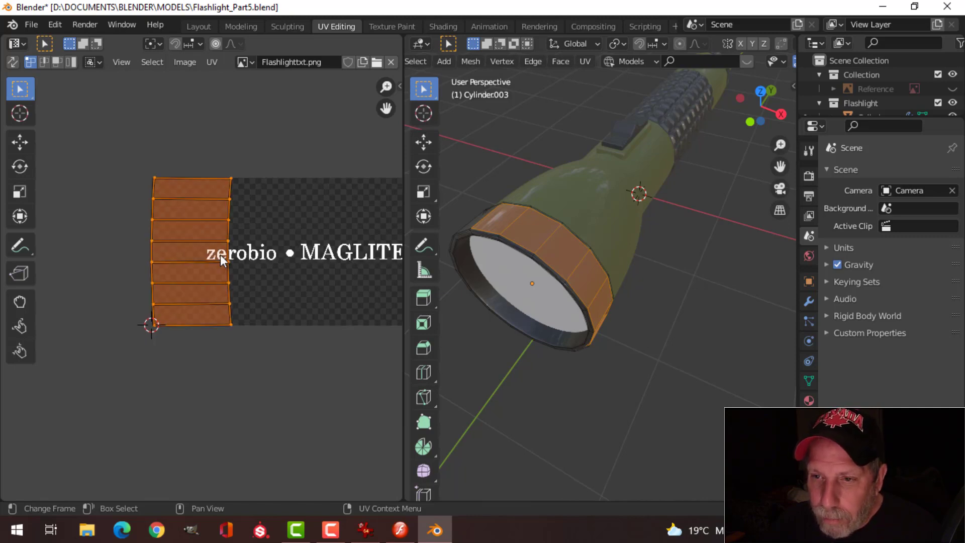
scroll(223, 254, "up", 1)
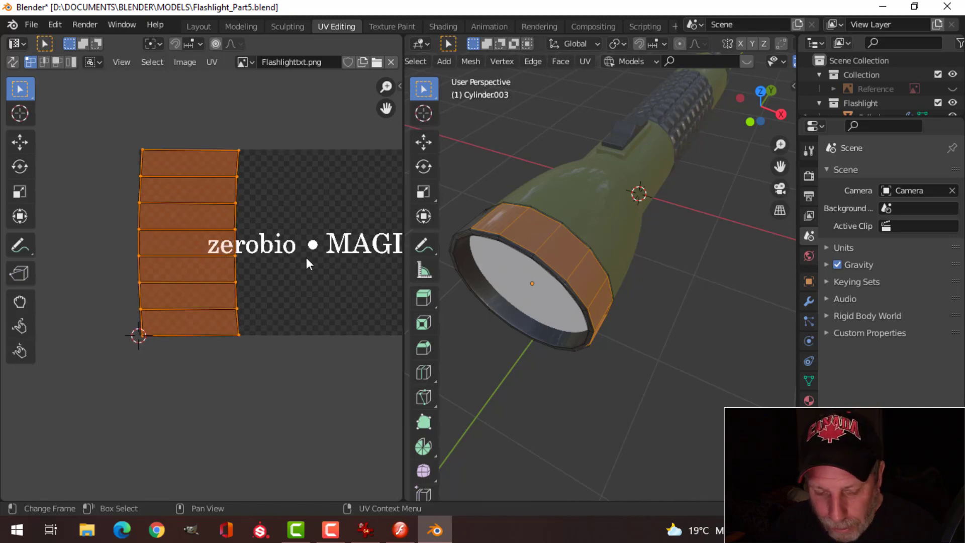
key("s")
key("x")
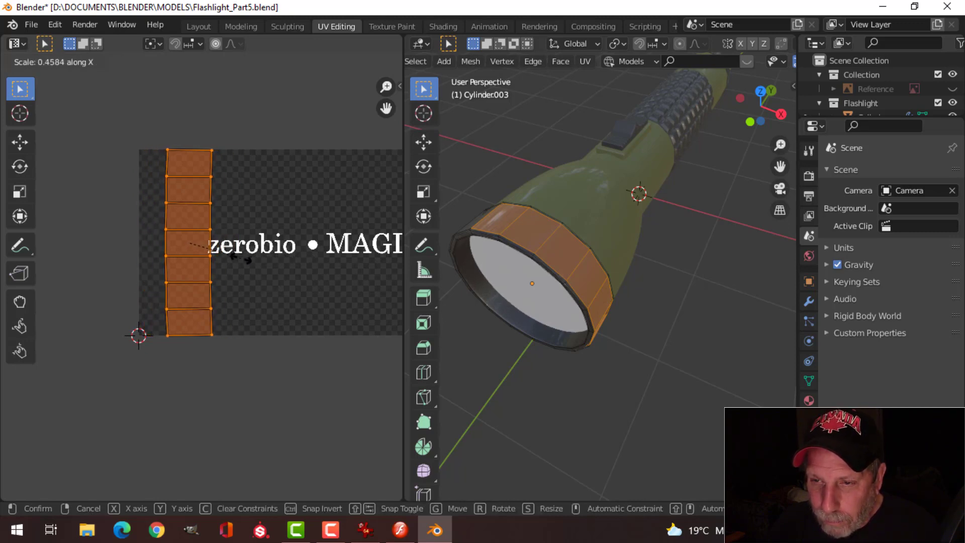
left_click(240, 257)
Straighten the UV strip with Follow Active Quads, using its middle face as the active quad
key("3")
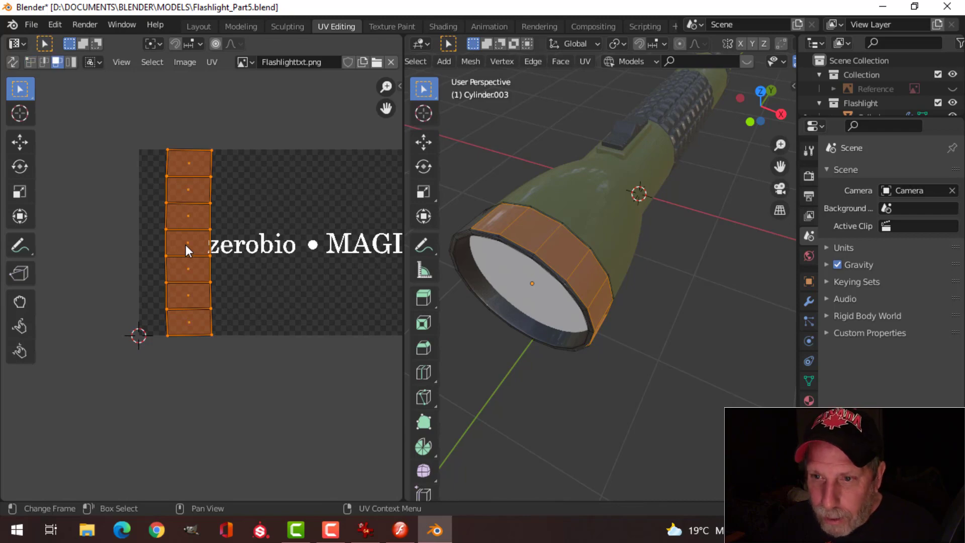
key("alt+a")
left_click(185, 243)
scroll(203, 254, "up", 2)
scroll(216, 253, "up", 1)
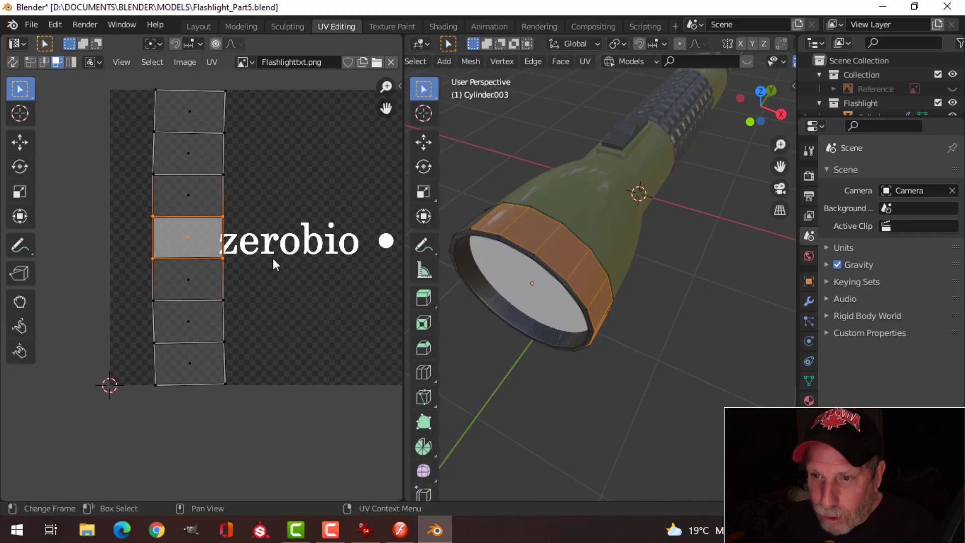
key("u")
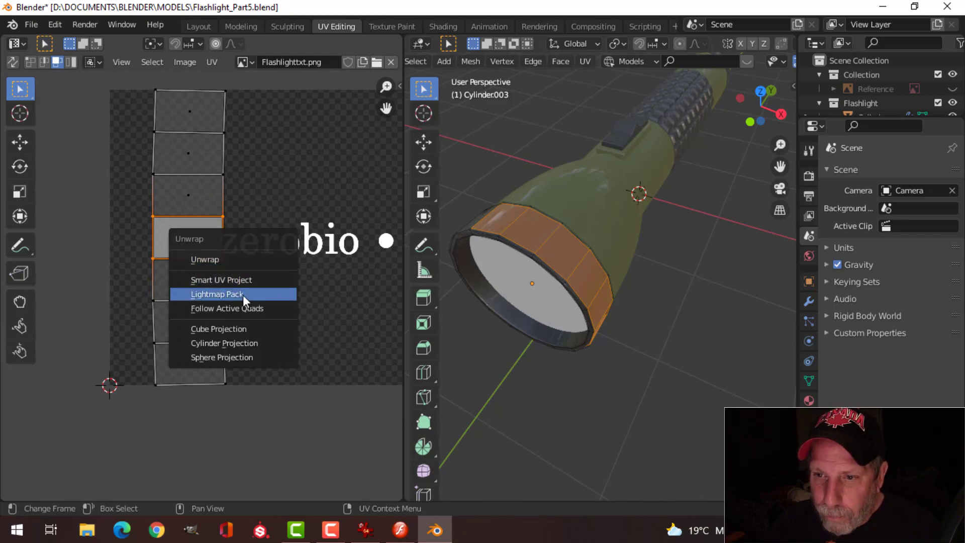
left_click(237, 307)
left_click(258, 348)
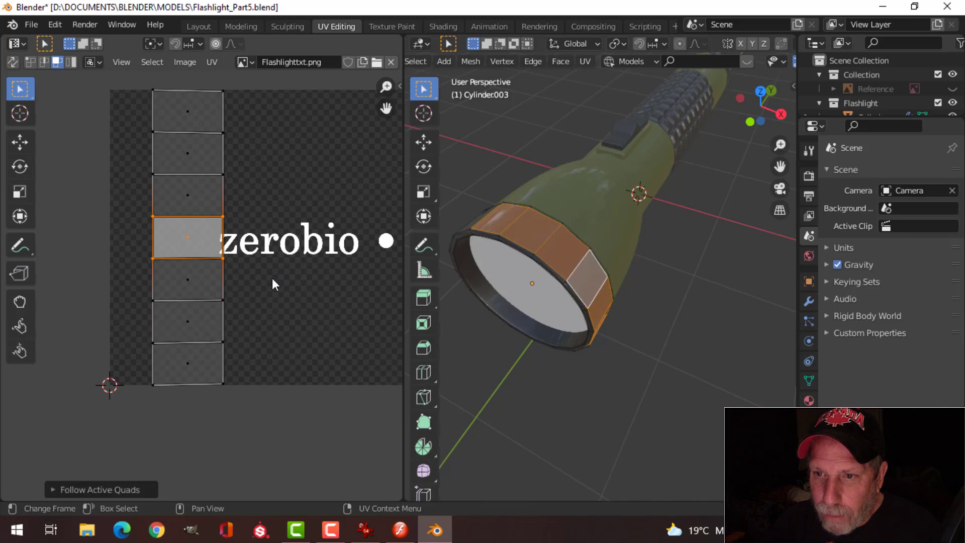
Rotate the entire UV strip by 90 degrees so it runs parallel to the text
scroll(273, 276, "down", 1)
key("a")
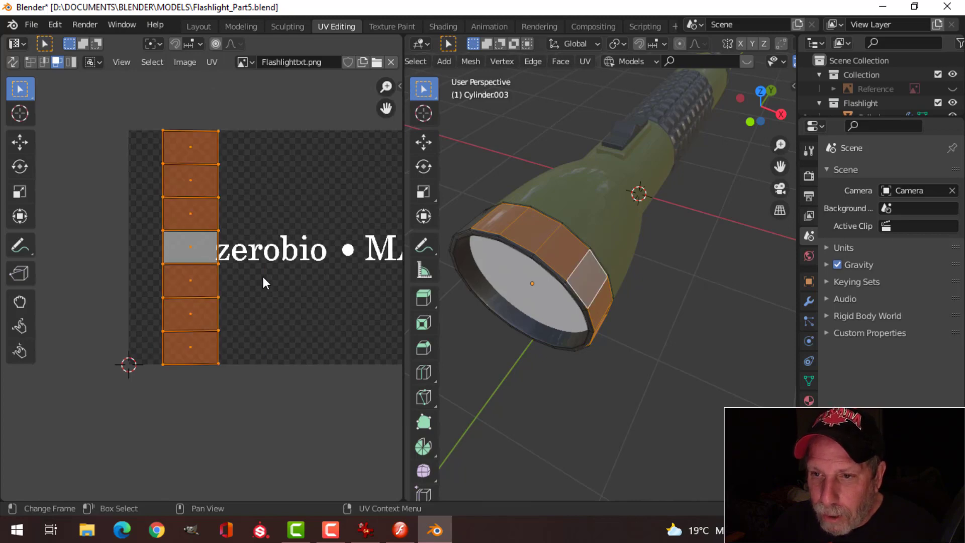
scroll(264, 276, "down", 2)
key("r")
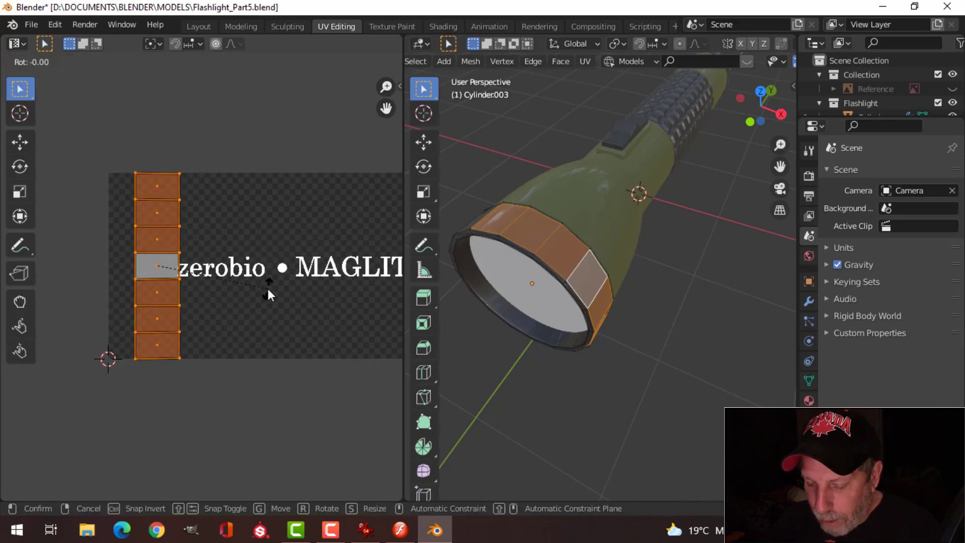
key("9")
key("0")
key("Return")
Move the UV strip onto the middle of the text and stretch it to about 2.07 along X
scroll(271, 289, "down", 2)
middle_click_drag(276, 289, 226, 295)
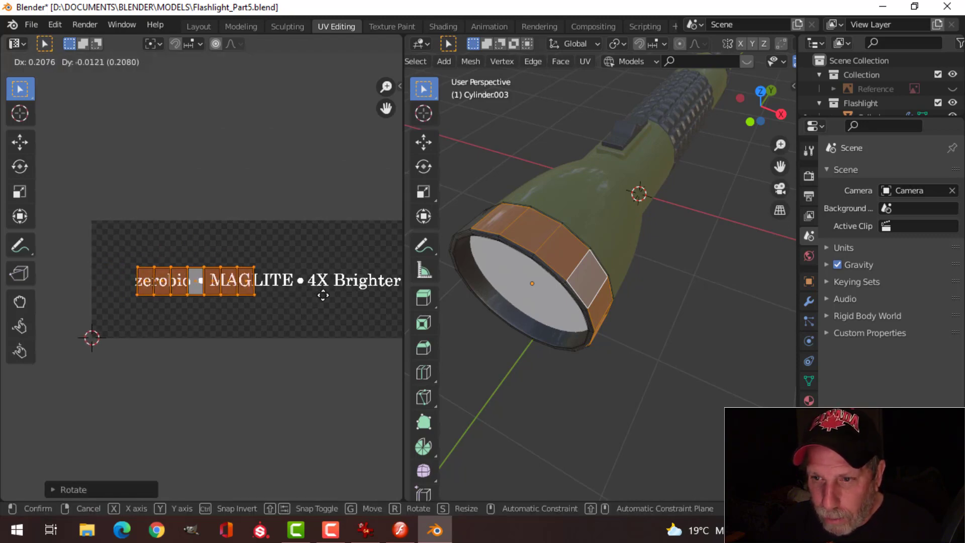
left_click(359, 298)
scroll(342, 296, "down", 1)
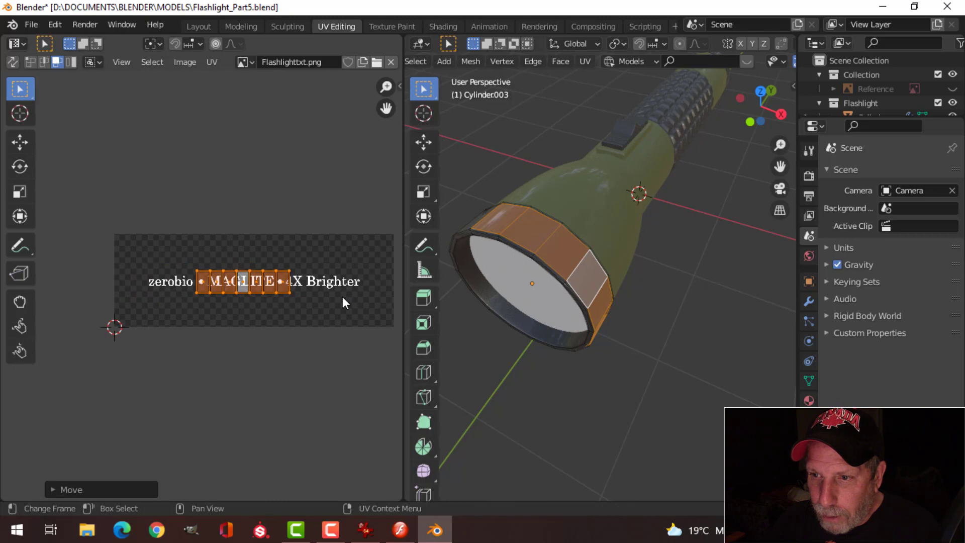
middle_click_drag(342, 296, 311, 287)
key("s")
key("x")
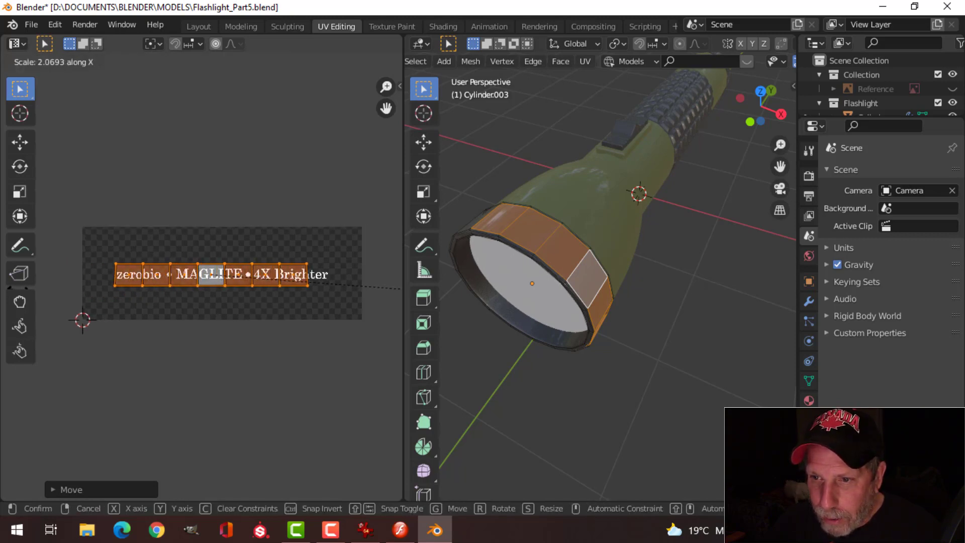
left_click(2, 297)
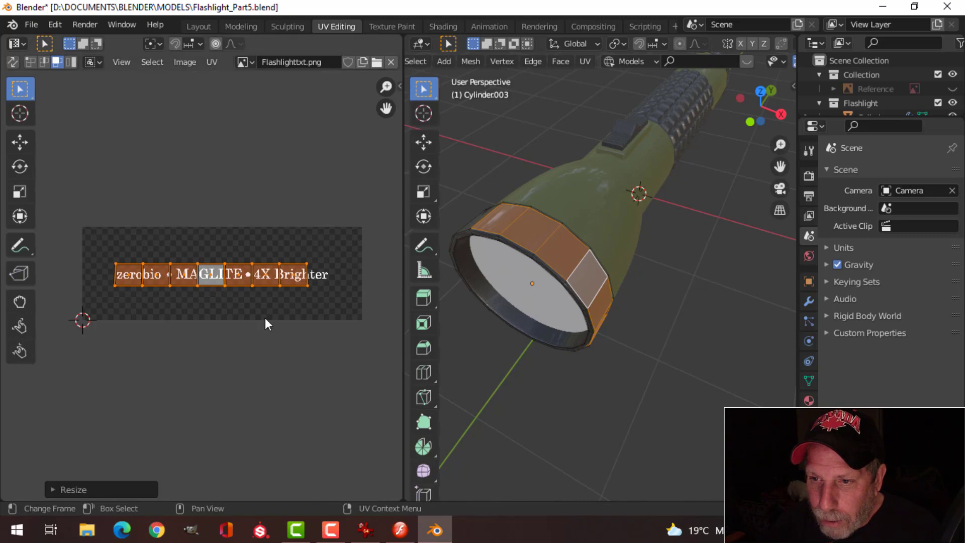
Center the UV strip on the text and widen it along X to span the full wording, then deselect it
scroll(275, 318, "up", 2)
scroll(277, 318, "down", 2)
middle_click_drag(277, 317, 273, 309)
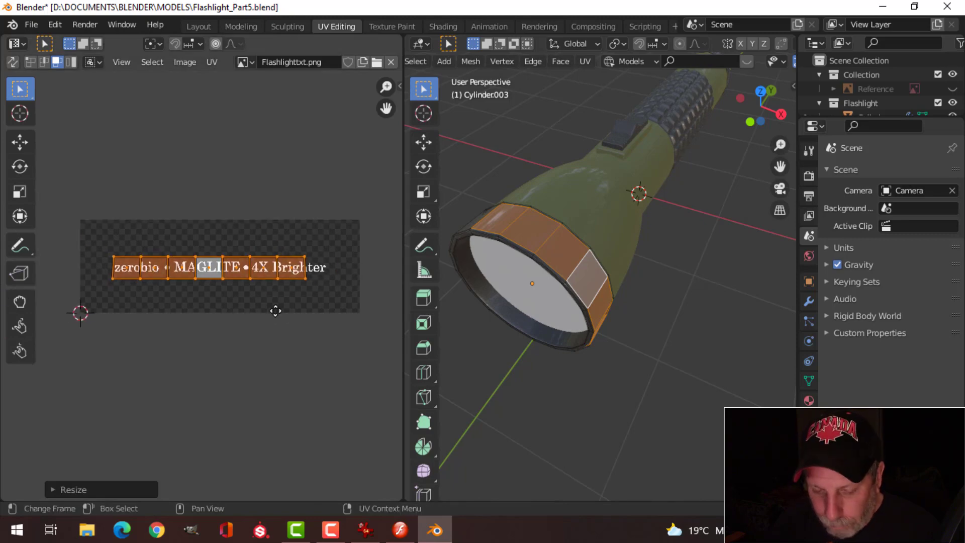
key("g")
left_click(295, 307)
key("s")
key("x")
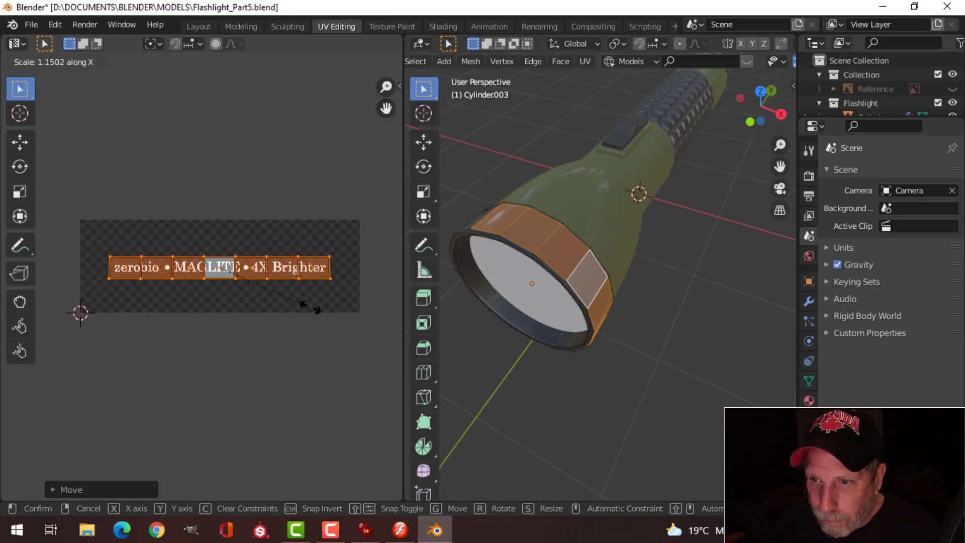
left_click(304, 306)
key("alt+a")
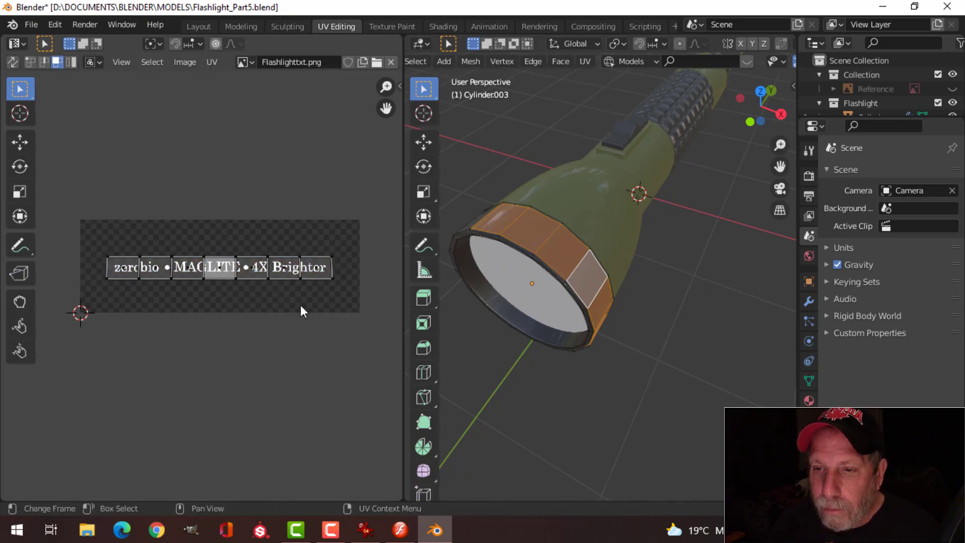
Return the front ring to Object Mode and view it from the side
key("Tab")
scroll(300, 305, "down", 1)
middle_click_drag(506, 300, 590, 282)
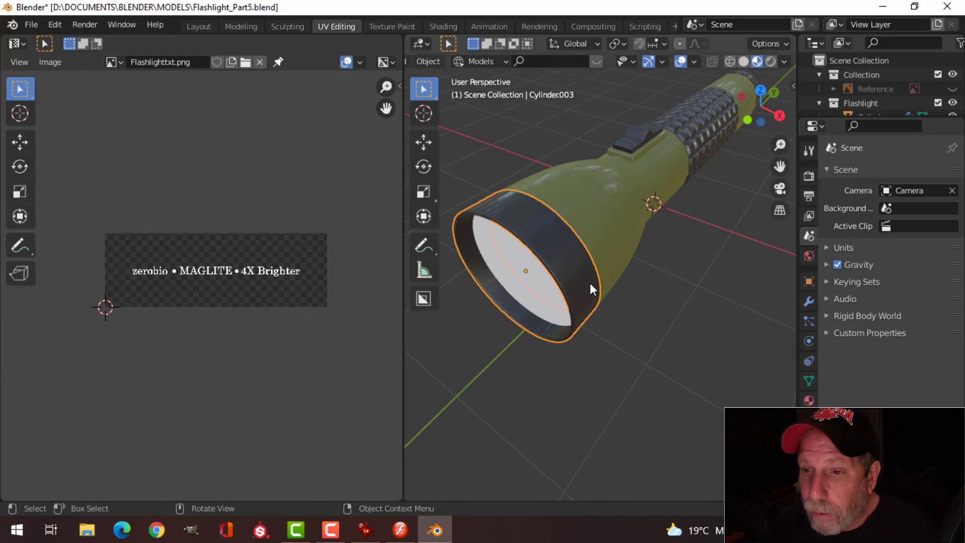
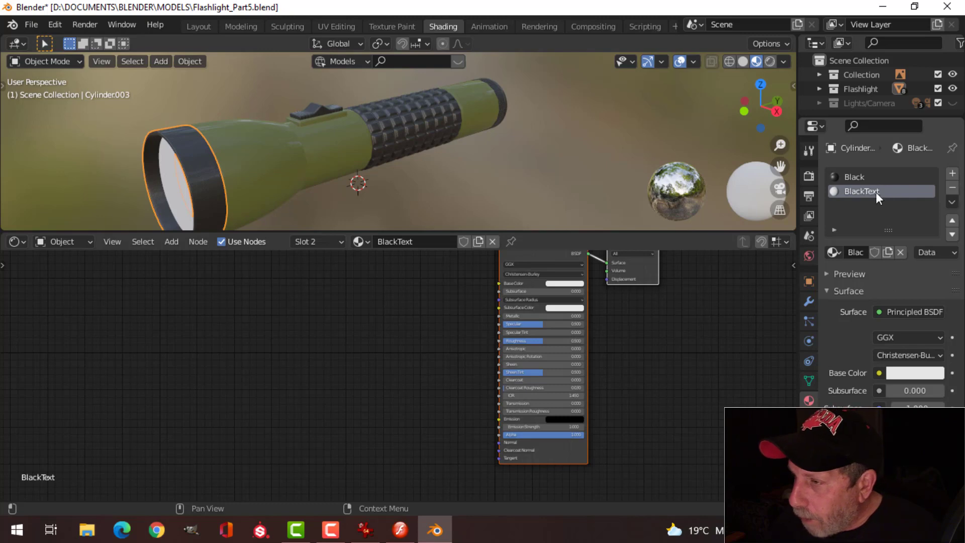
Copy the Black material's settings and paste them into the BlackText material
left_click(860, 177)
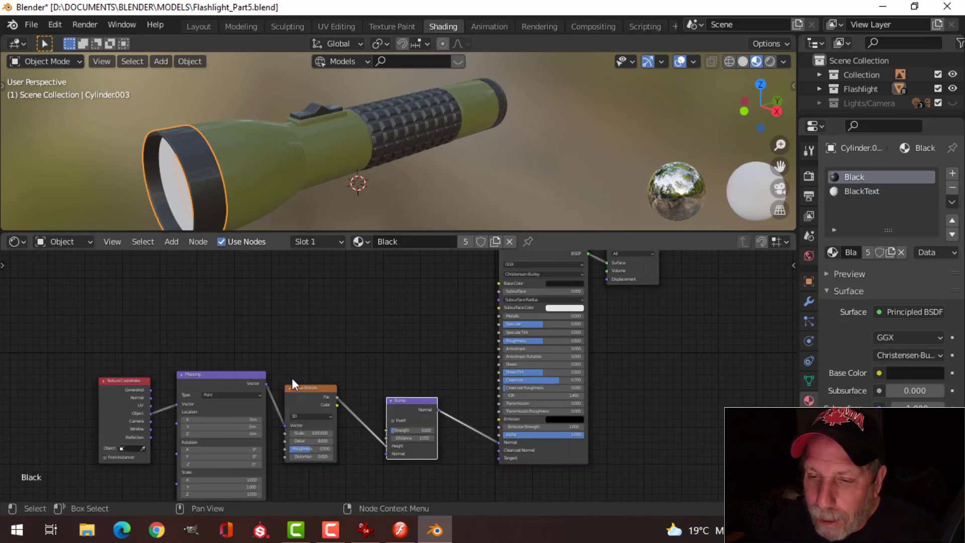
scroll(227, 366, "down", 2)
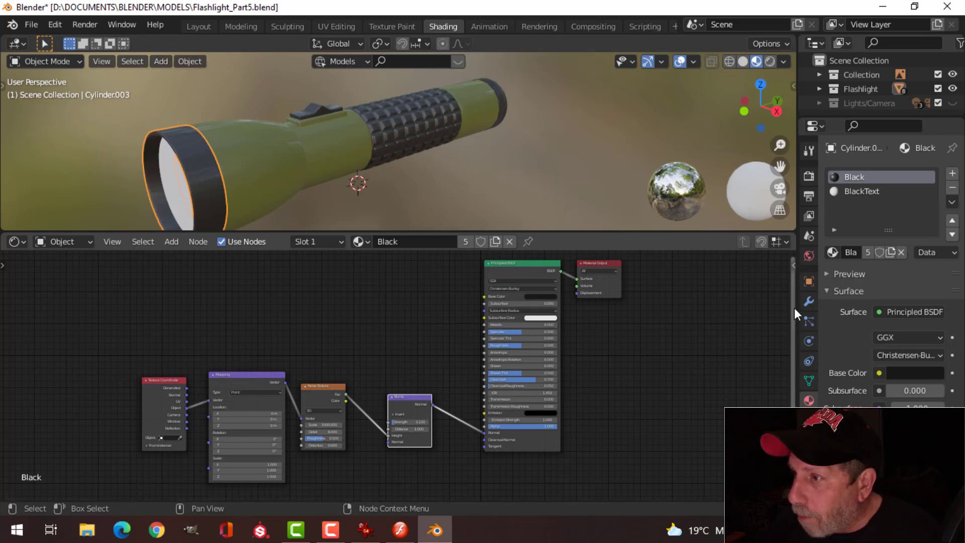
left_click(951, 202)
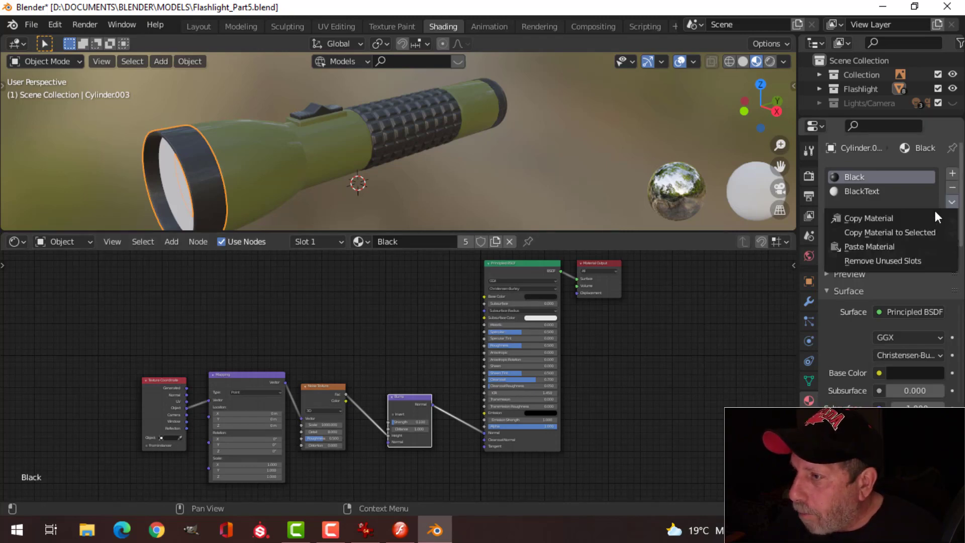
left_click(889, 219)
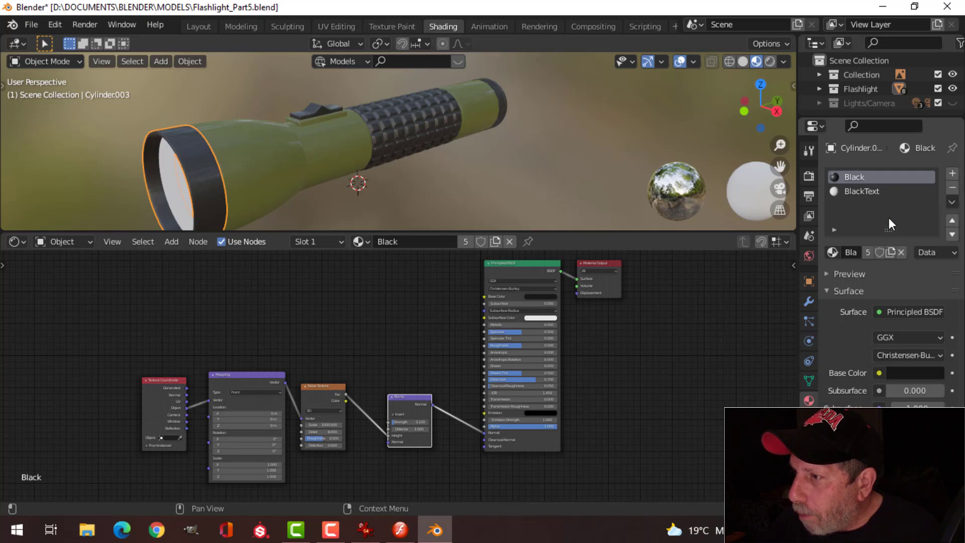
left_click(874, 191)
left_click(952, 202)
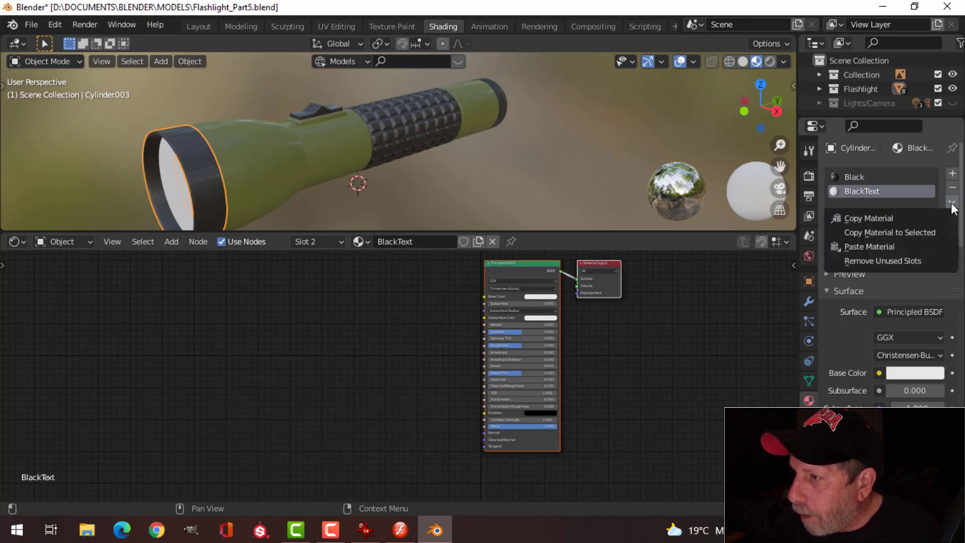
left_click(885, 244)
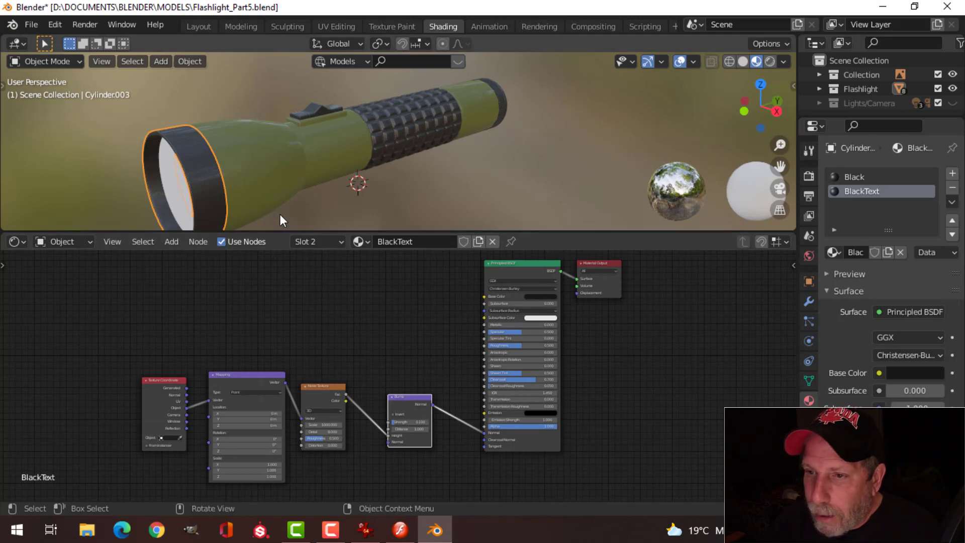
Assign the BlackText material to the selected ring faces in Edit Mode and check the material of individual faces
key("Tab")
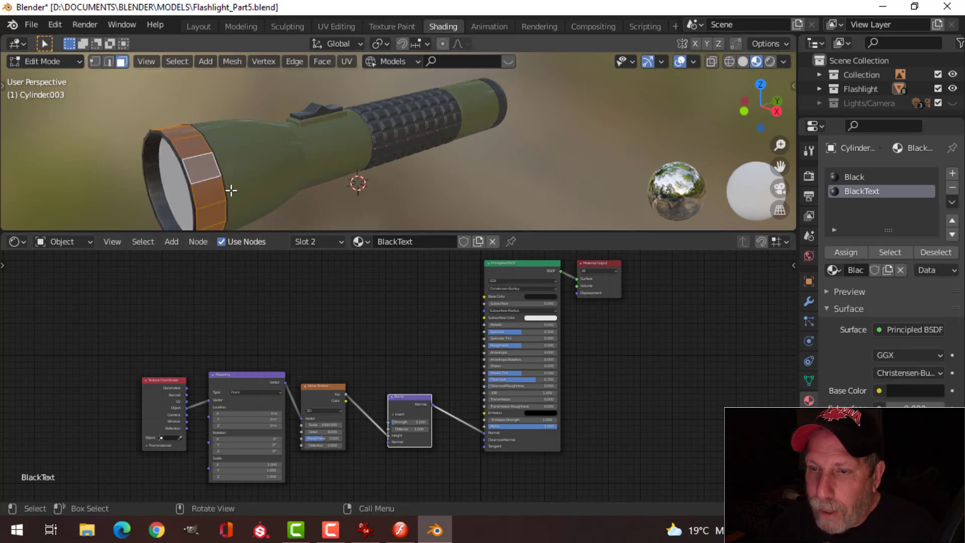
middle_click_drag(231, 190, 357, 168)
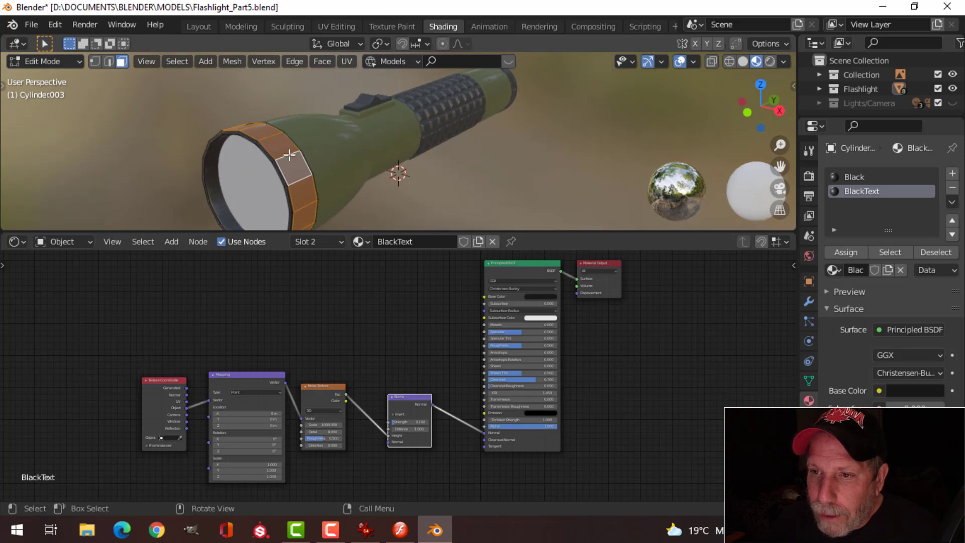
middle_click_drag(289, 154, 355, 186)
middle_click_drag(334, 151, 395, 177)
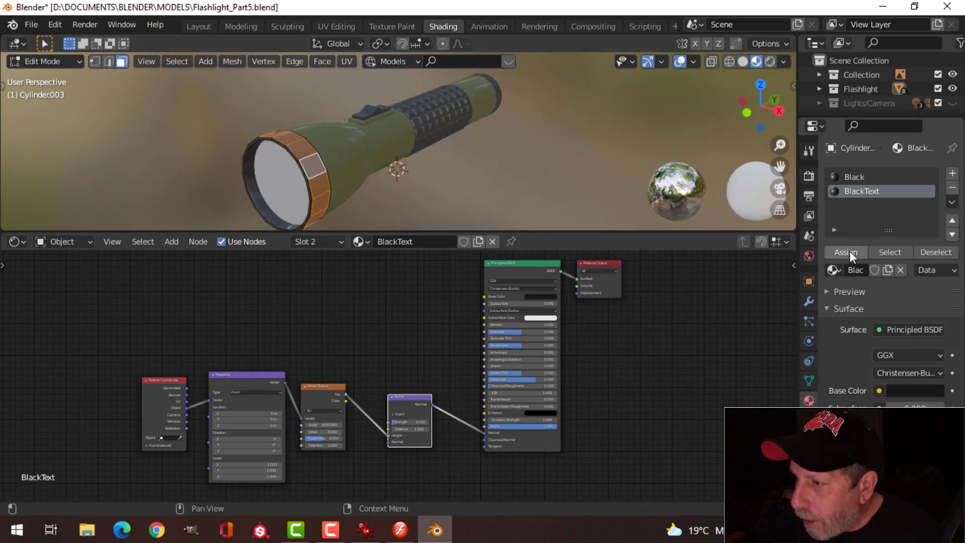
middle_click_drag(385, 186, 437, 187)
left_click(427, 187)
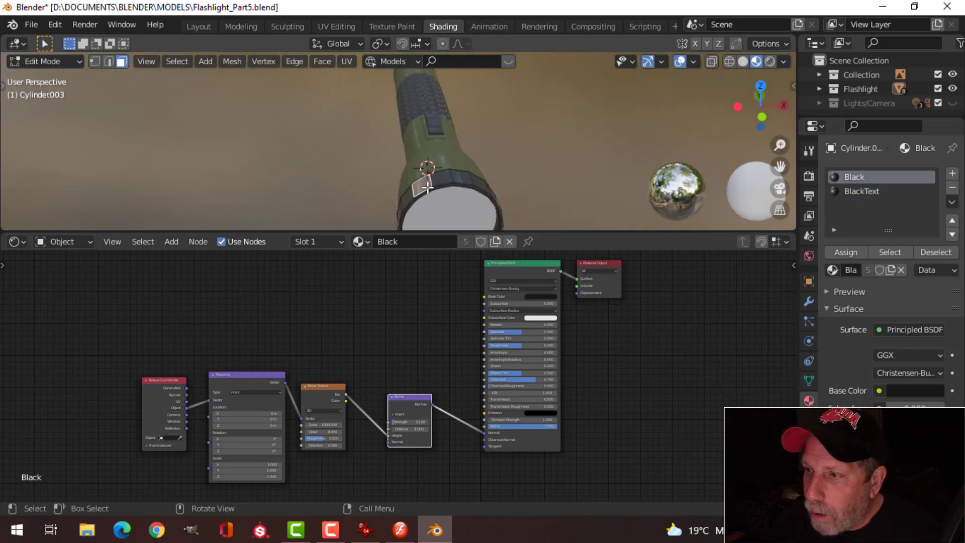
left_click(447, 178)
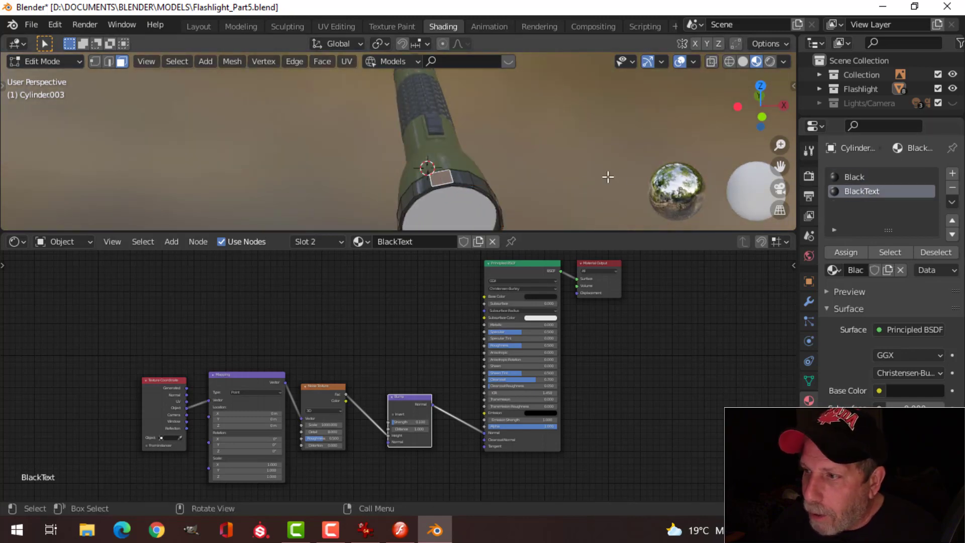
Move BlackText's Material Output node well away from the Principled BSDF to make room for more nodes
scroll(653, 307, "down", 1)
middle_click_drag(648, 326, 560, 346)
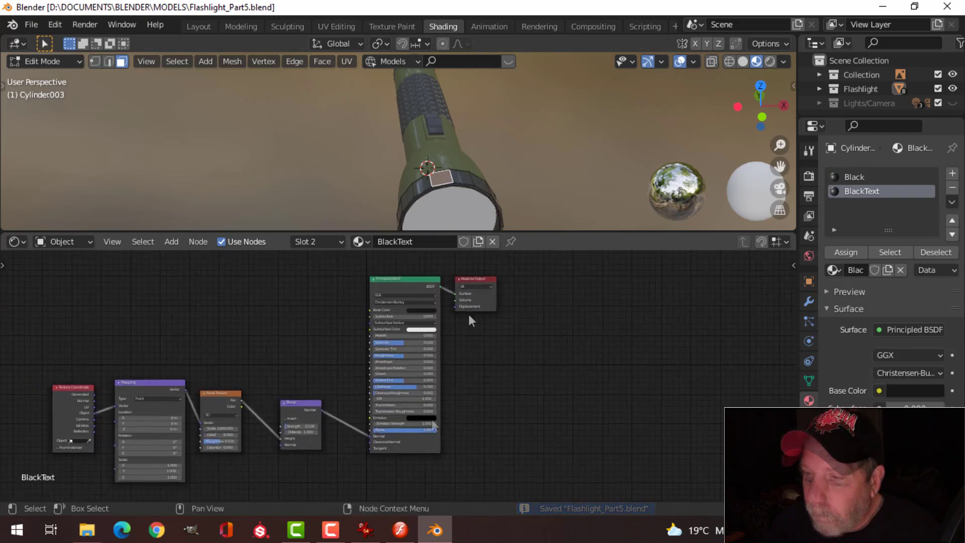
left_click(477, 283)
left_click_drag(474, 280, 691, 274)
middle_click_drag(648, 336, 578, 326)
Add a Mix Shader node to the BlackText material on the link between the Principled BSDF and Material Output
key("shift+a")
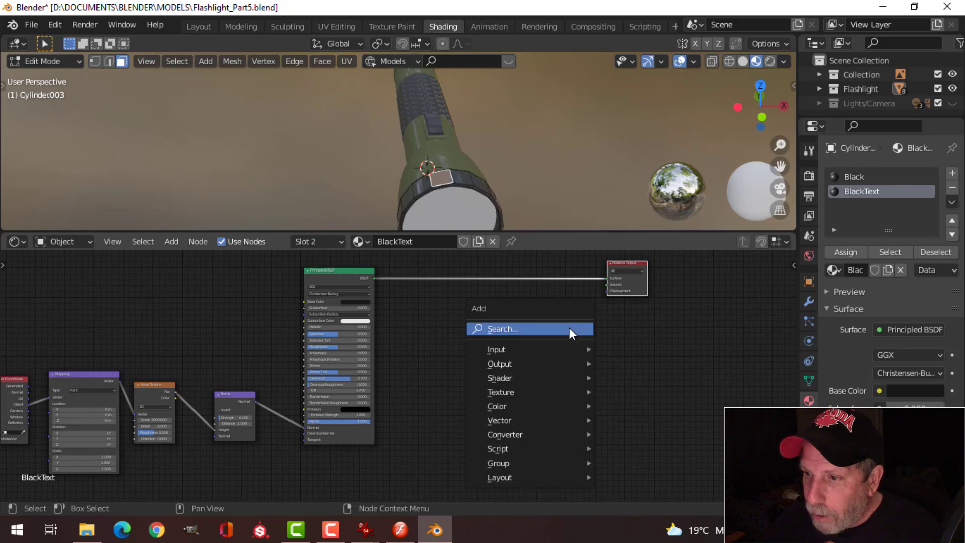
mouse_move(529, 376)
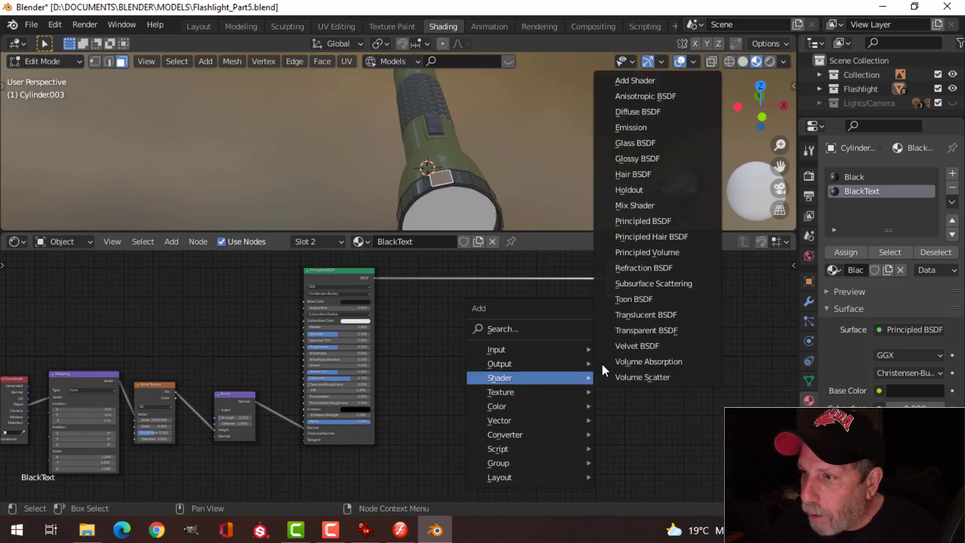
left_click(654, 206)
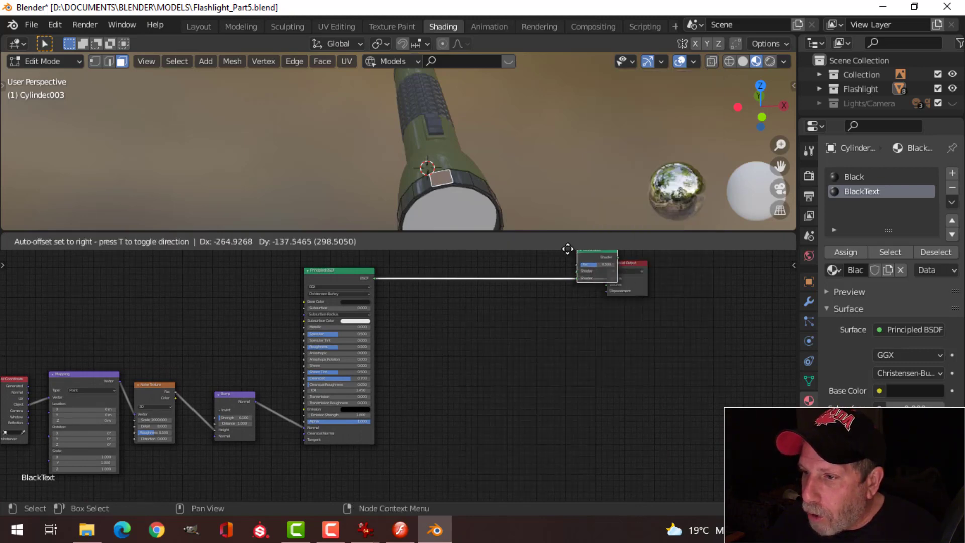
left_click(529, 258)
scroll(477, 195, "up", 2)
middle_click_drag(476, 195, 372, 170)
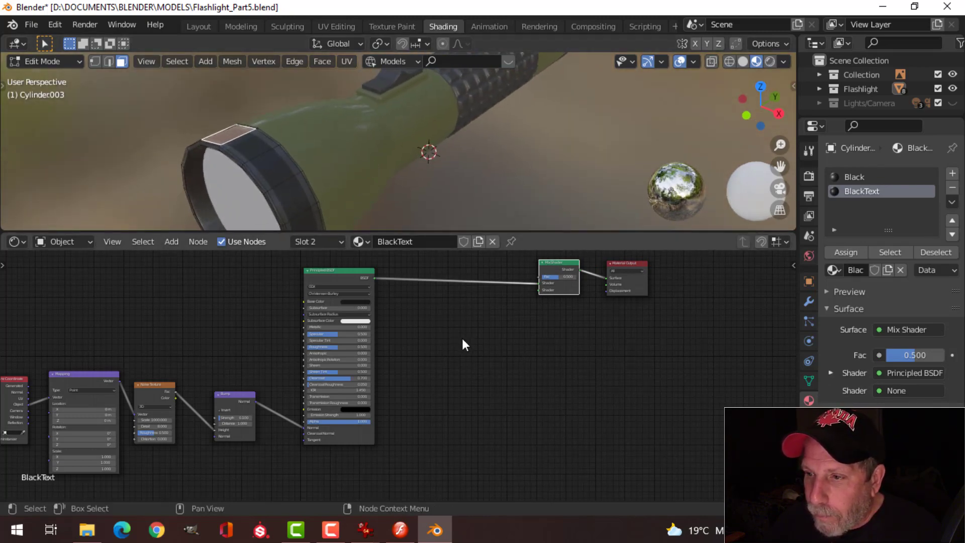
Add an Image Texture node below the link between the Principled BSDF and Mix Shader
key("shift+a")
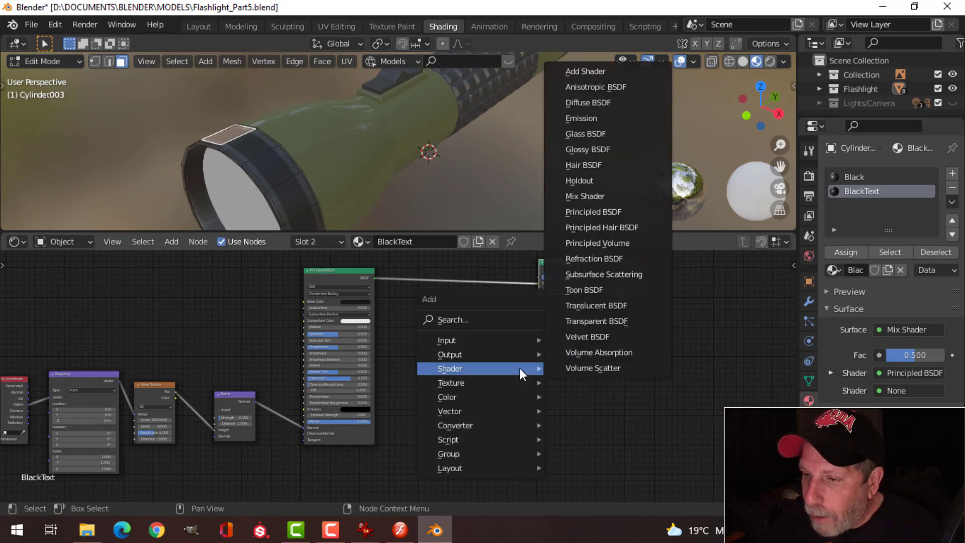
mouse_move(501, 387)
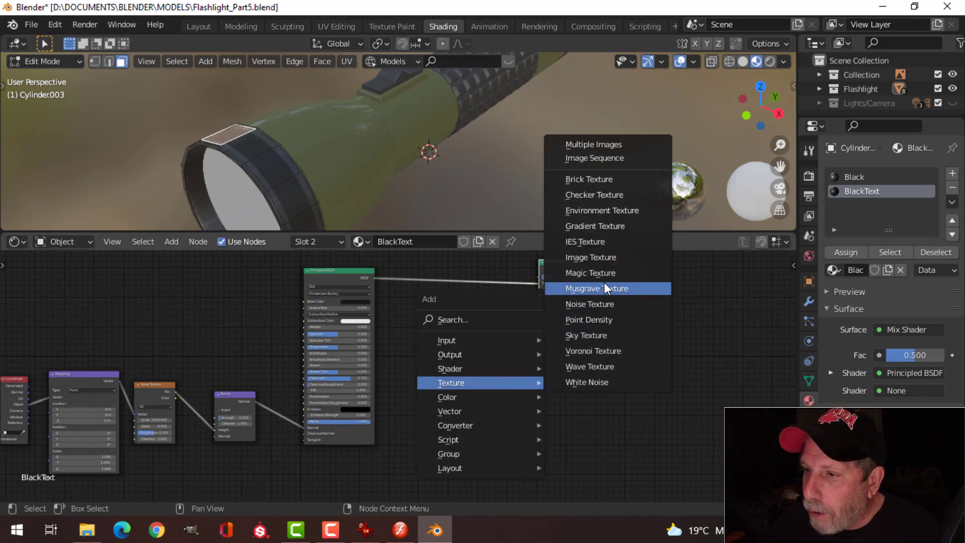
left_click(604, 257)
left_click(442, 321)
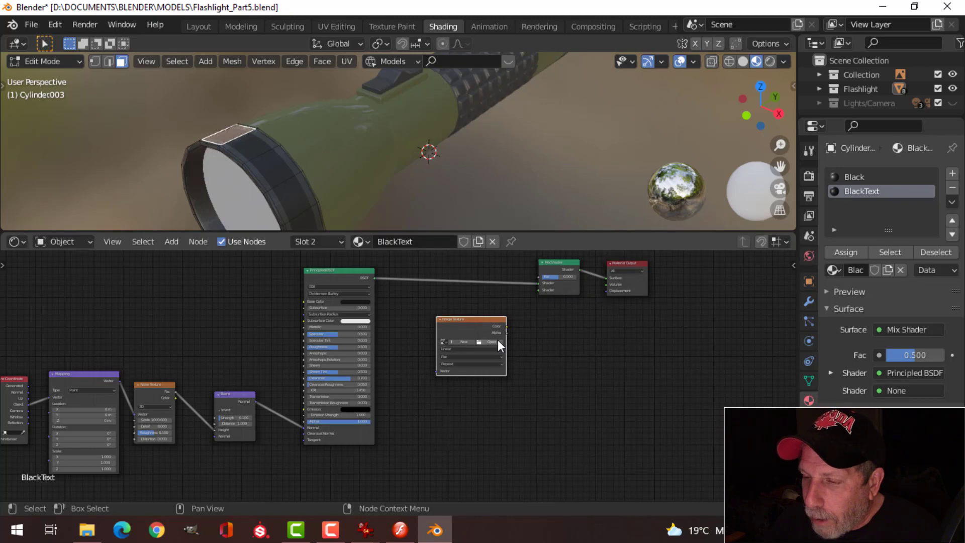
Load Flashlighttxt.png from the LABELS AND DECALS folder into the Image Texture node
scroll(518, 336, "up", 4)
left_click(490, 349)
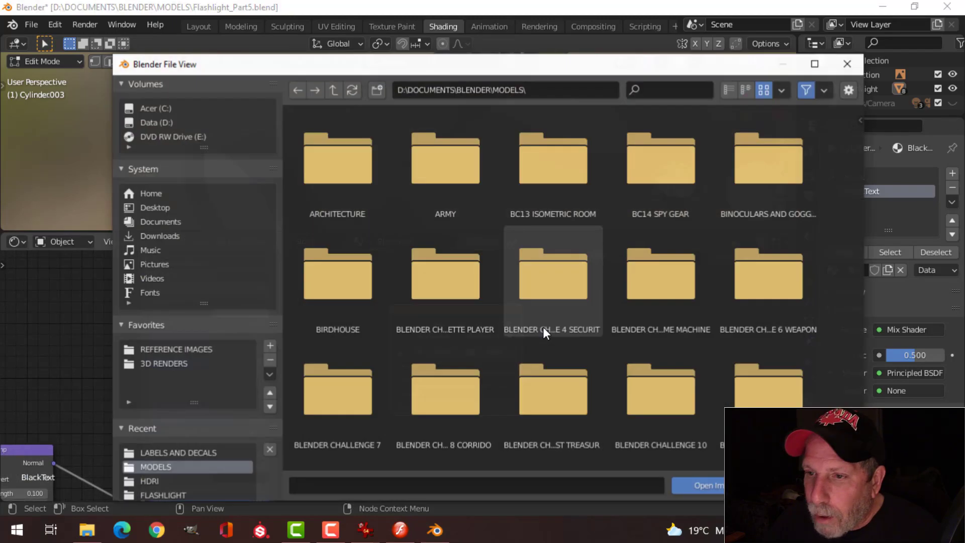
left_click(188, 453)
scroll(676, 331, "down", 8)
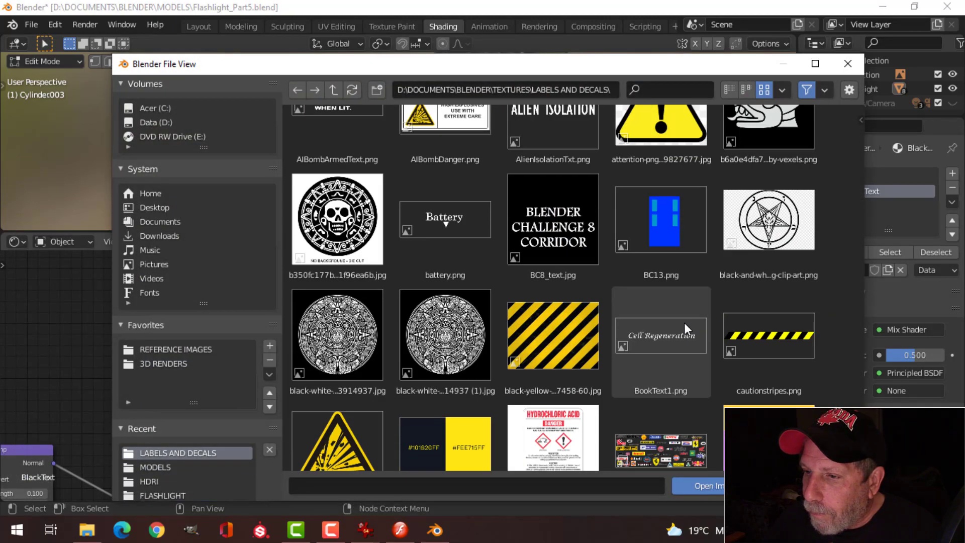
left_click(465, 335)
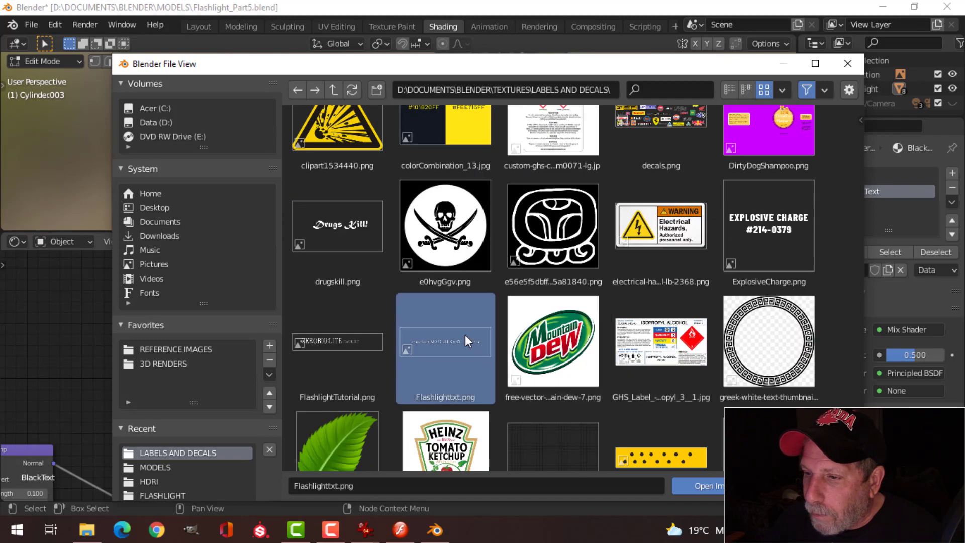
left_click(682, 485)
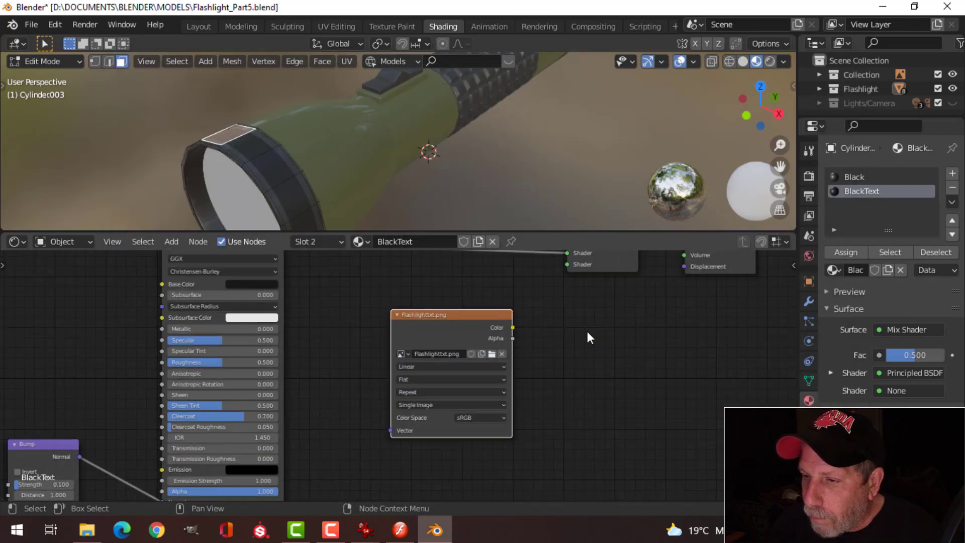
Connect the image's Color output to the Mix Shader's second Shader input and its Alpha output to Fac
middle_click_drag(587, 331, 506, 374)
left_click_drag(432, 368, 452, 340)
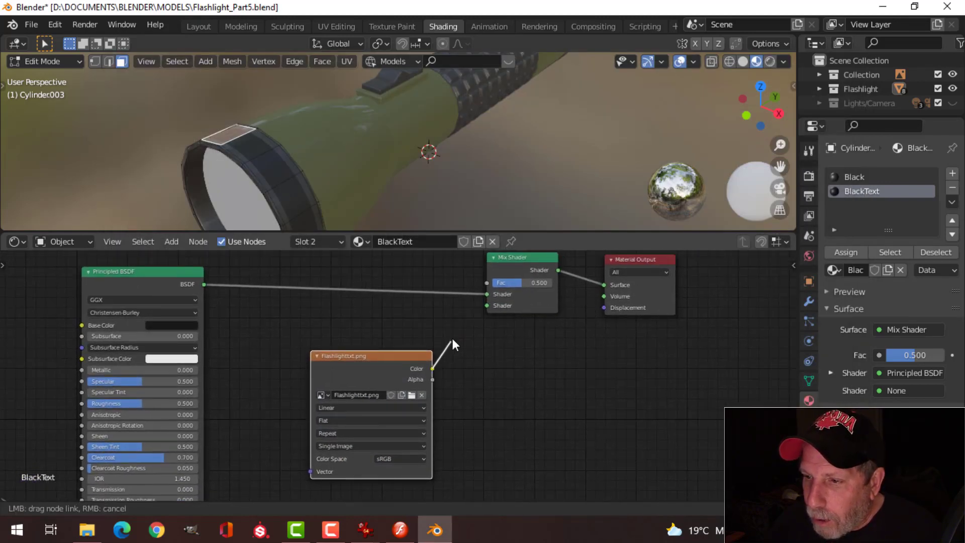
left_click_drag(485, 309, 487, 306)
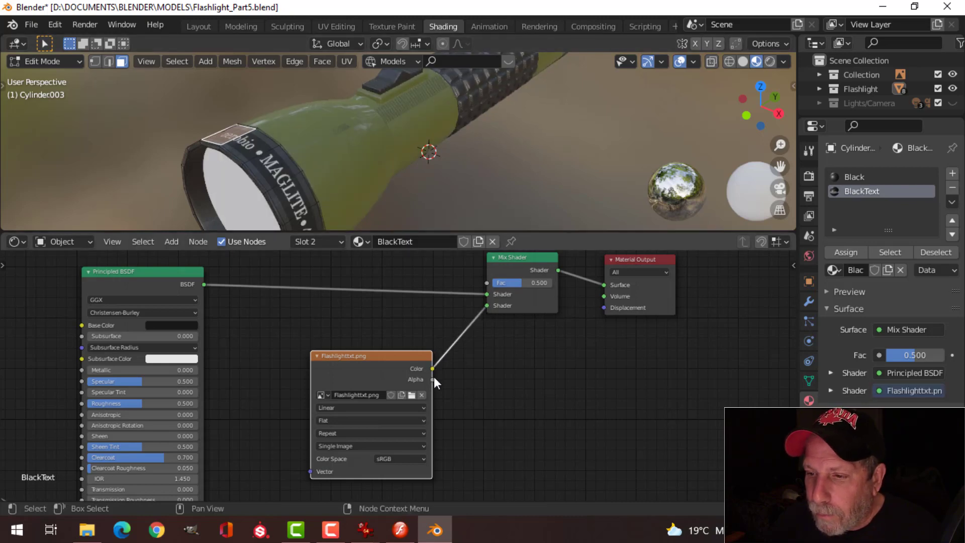
left_click_drag(433, 379, 487, 283)
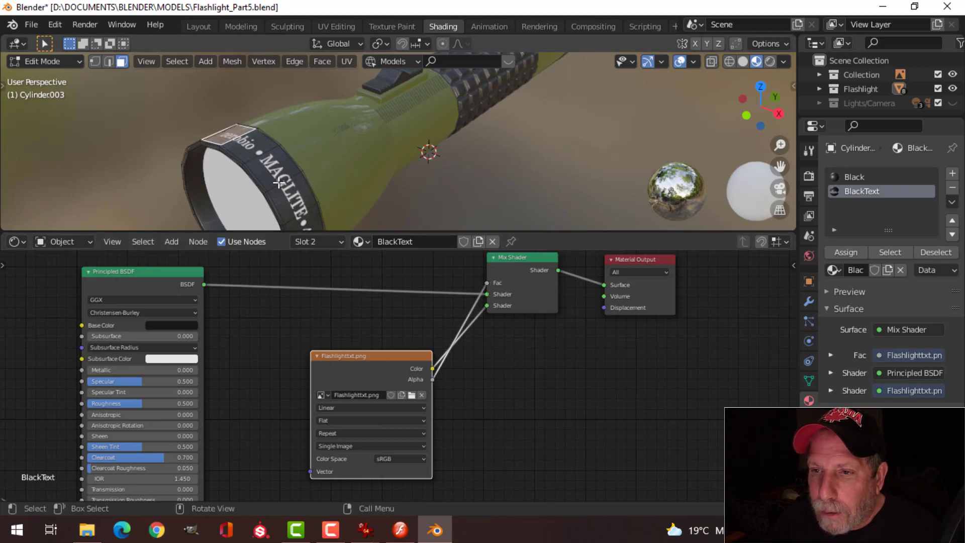
Move the Material Output, Mix Shader and Flashlighttxt.png nodes farther away from the Principled BSDF
scroll(518, 378, "down", 2)
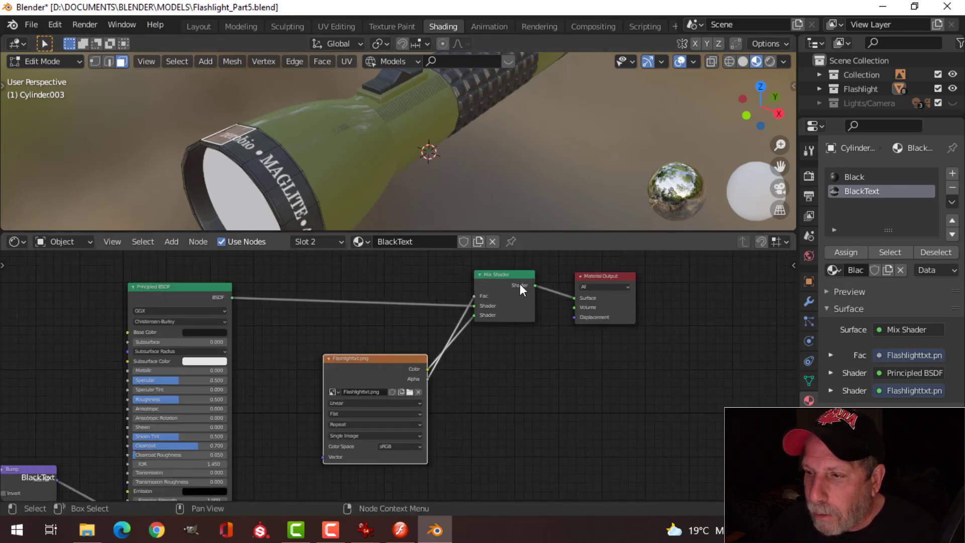
left_click_drag(594, 278, 675, 270)
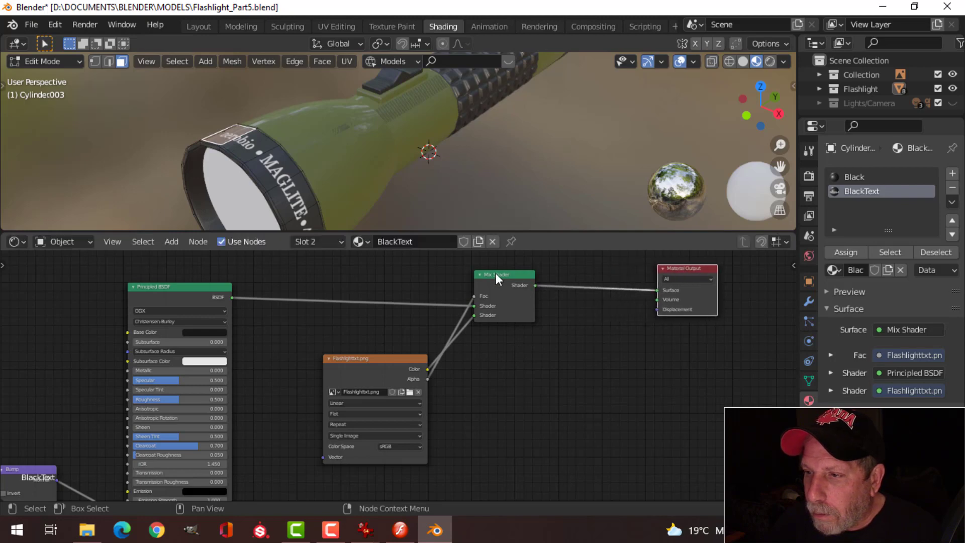
left_click_drag(496, 276, 586, 271)
left_click_drag(378, 357, 456, 338)
middle_click_drag(322, 160, 395, 220)
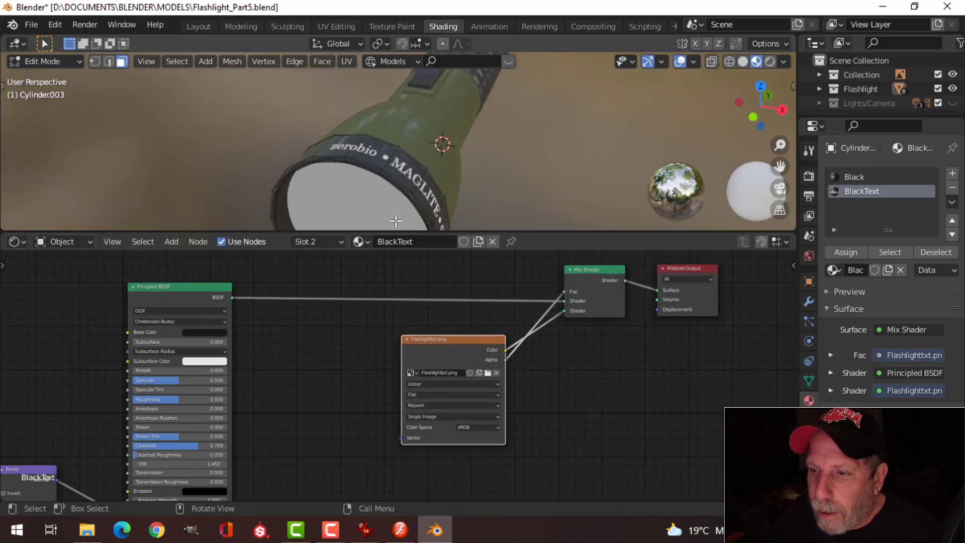
Add linked Mapping and Texture Coordinate nodes to the Flashlighttxt.png node, using UV coordinates
scroll(442, 321, "down", 2)
middle_click_drag(463, 376, 499, 346)
scroll(496, 327, "up", 1)
left_click_drag(496, 318, 503, 331)
key("ctrl+t")
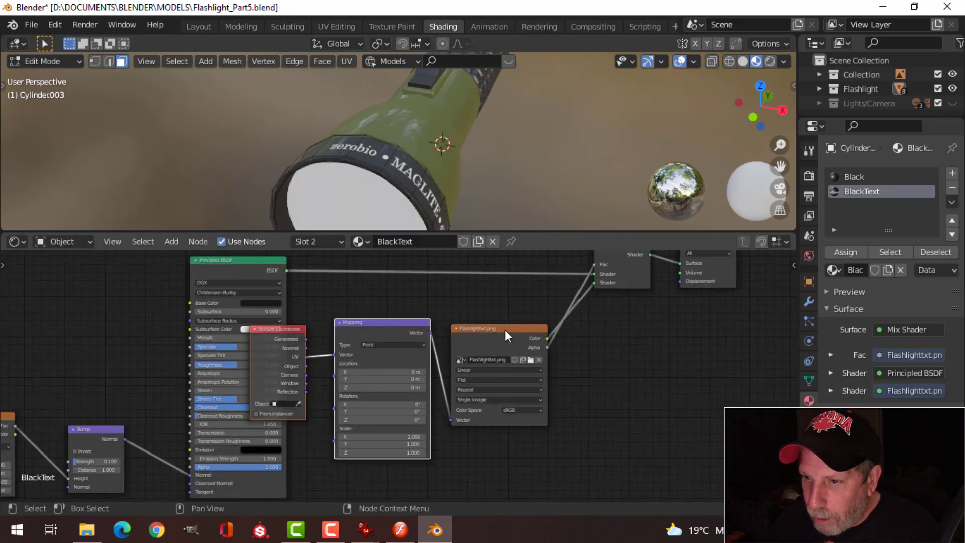
scroll(558, 351, "up", 1)
scroll(558, 351, "down", 2)
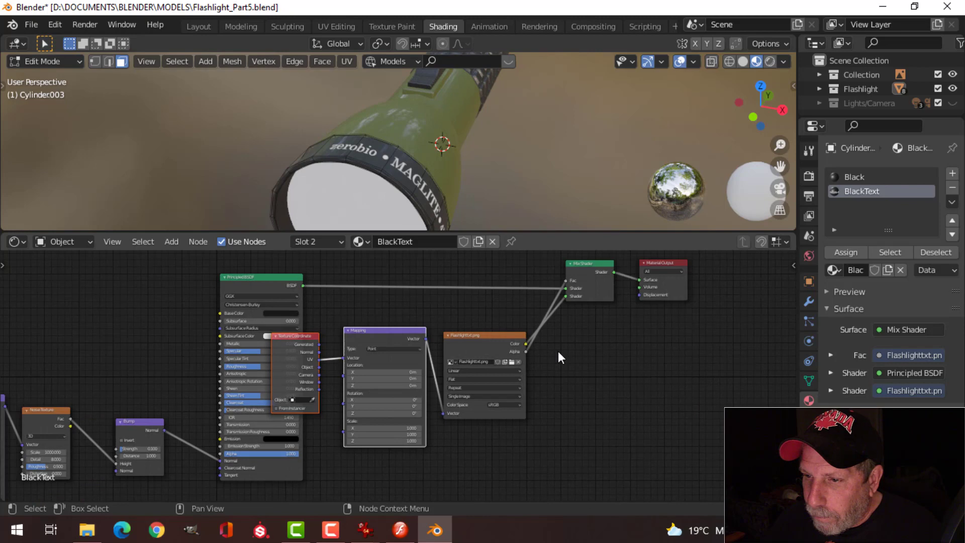
Move the Texture Coordinate, Mapping and Flashlighttxt.png nodes together so they clear the Principled BSDF
left_click(488, 343, "shift")
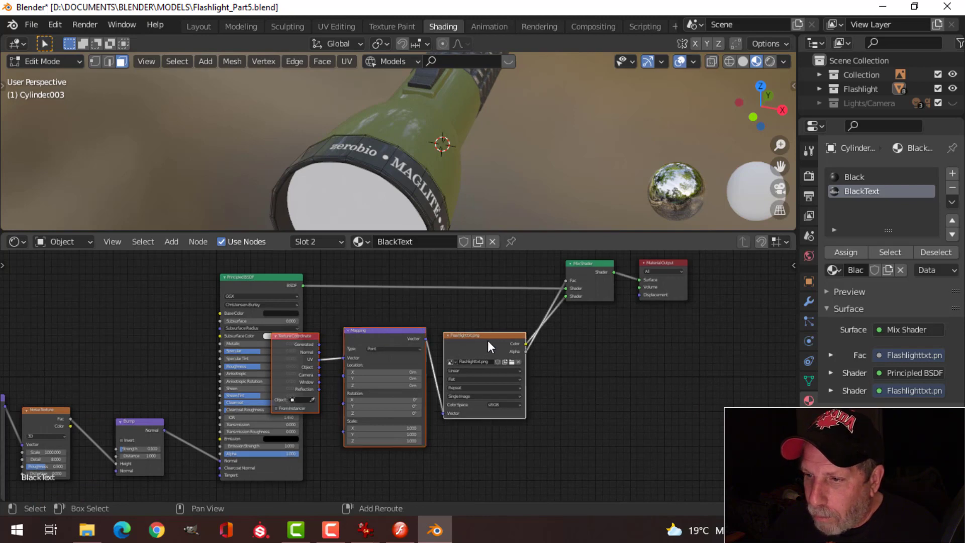
left_click_drag(495, 342, 535, 341)
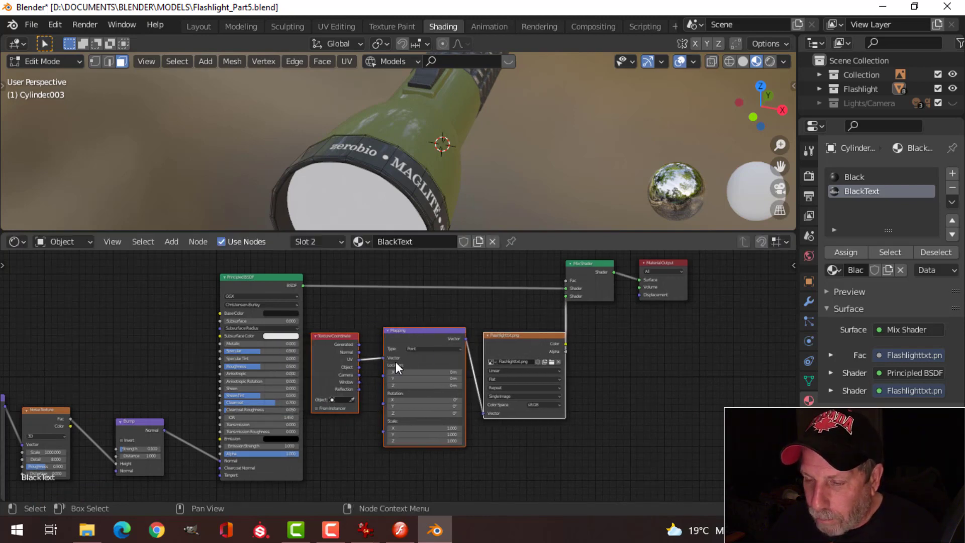
scroll(396, 363, "up", 1)
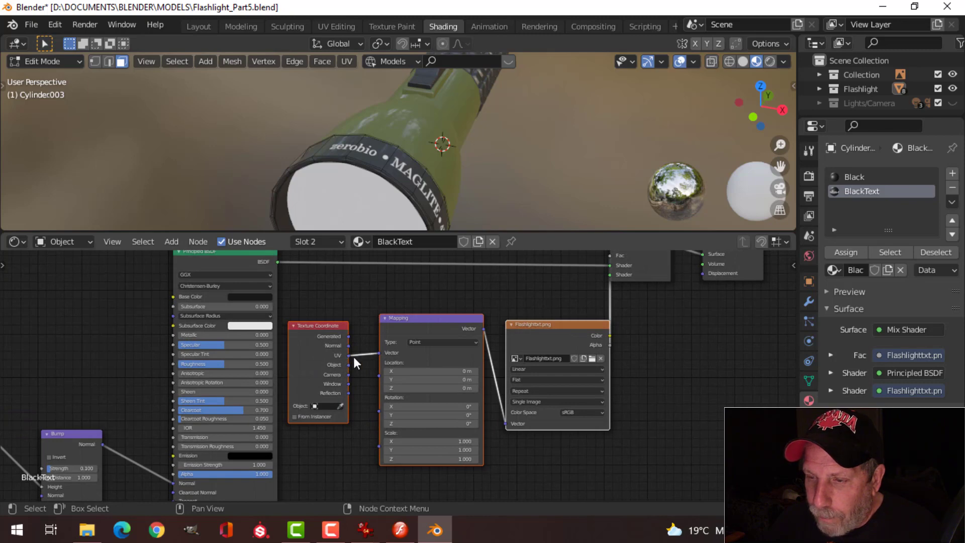
scroll(628, 326, "down", 1)
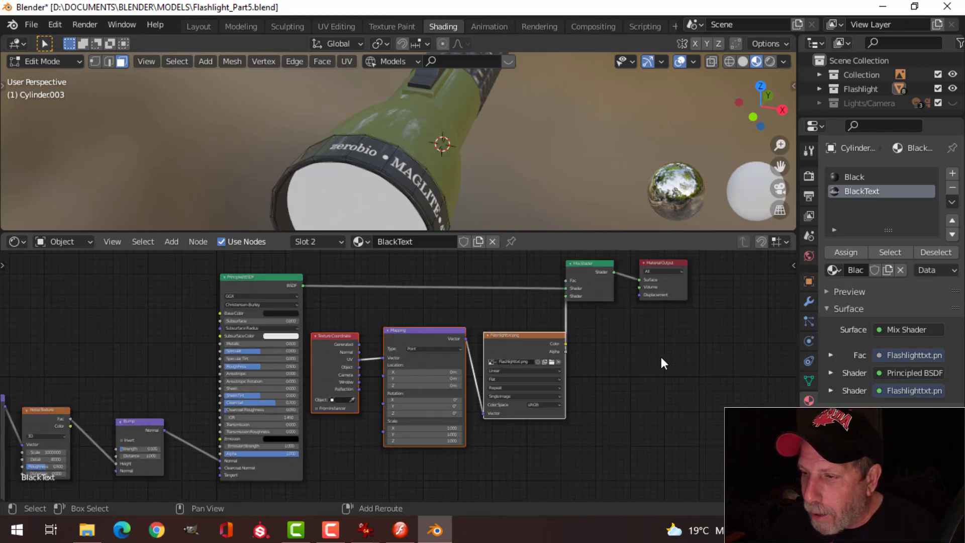
Move the Mix Shader and Material Output together away from the Flashlighttxt.png node to separate their links
middle_click_drag(662, 357, 484, 312)
left_click(466, 293)
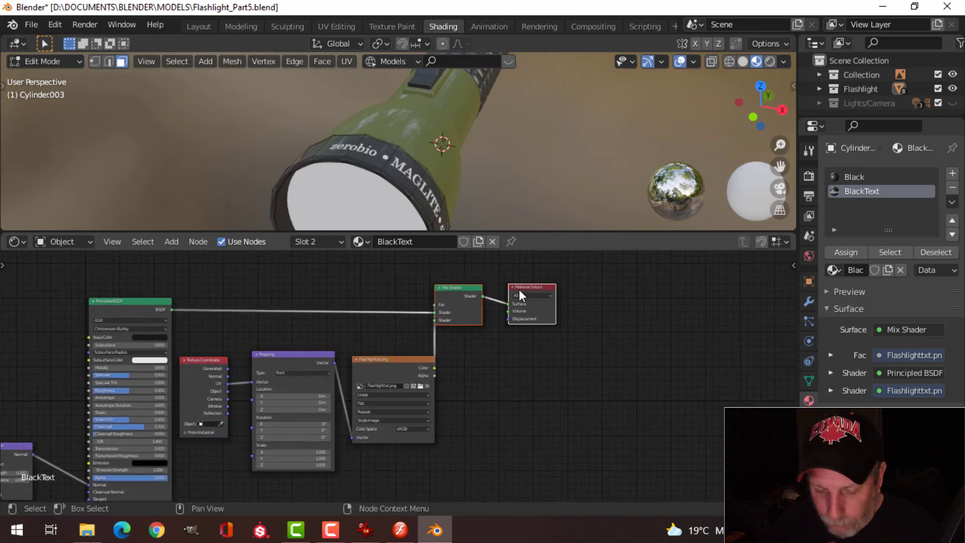
left_click_drag(519, 291, 583, 292)
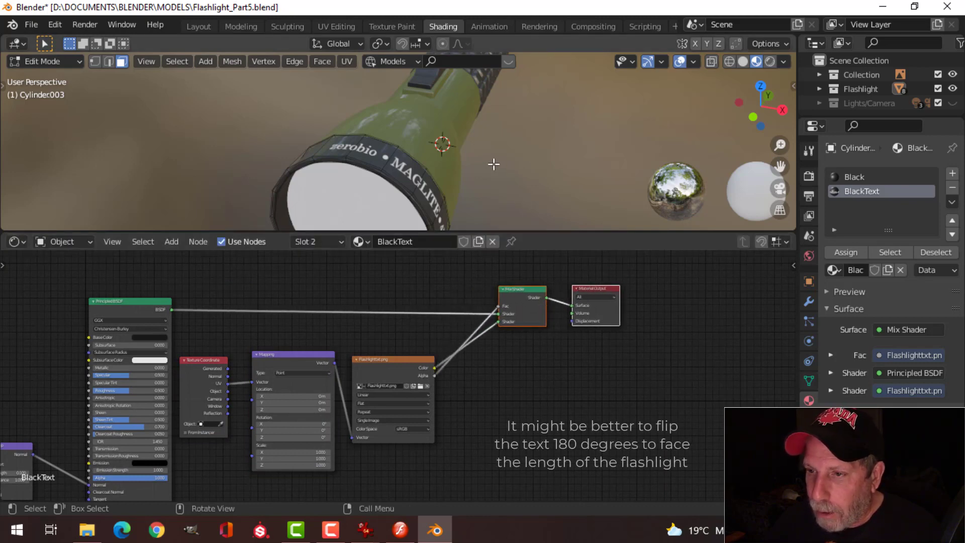
Return the front ring to Object Mode and inspect the lettering around its side
middle_click_drag(493, 164, 322, 132)
key("Tab")
left_click(322, 131)
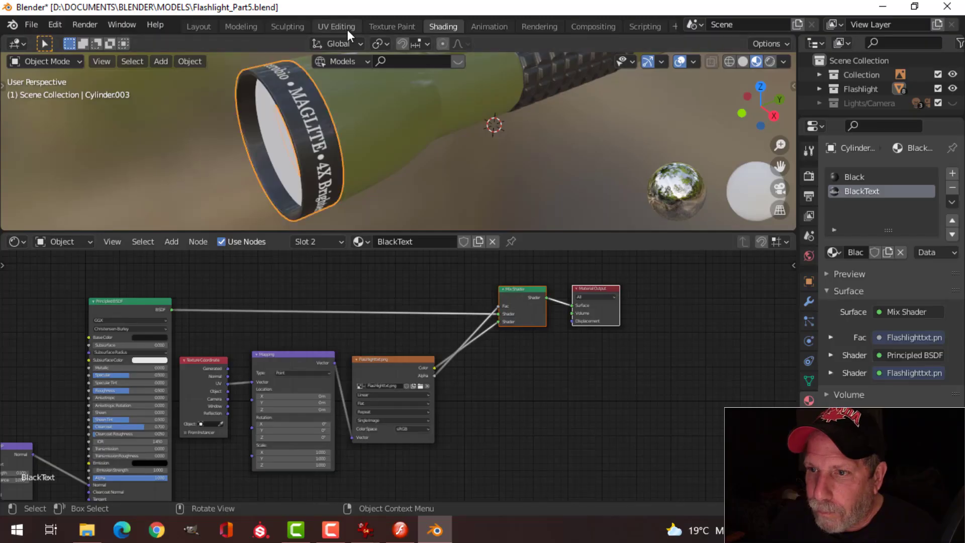
Switch to the UV Editing workspace and compare the ring's UV layout with the lettering on the model
left_click(337, 27)
key("a")
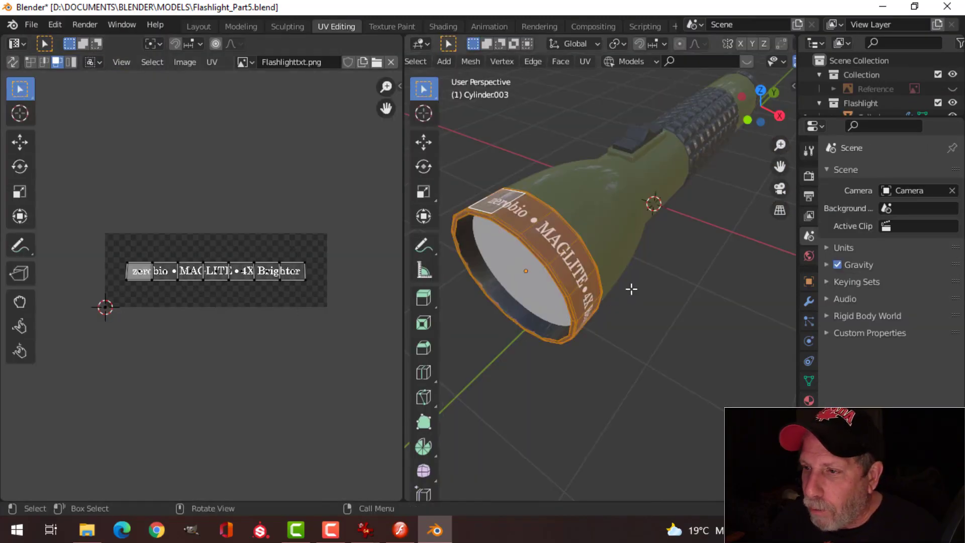
middle_click_drag(631, 289, 586, 277)
key("alt+a")
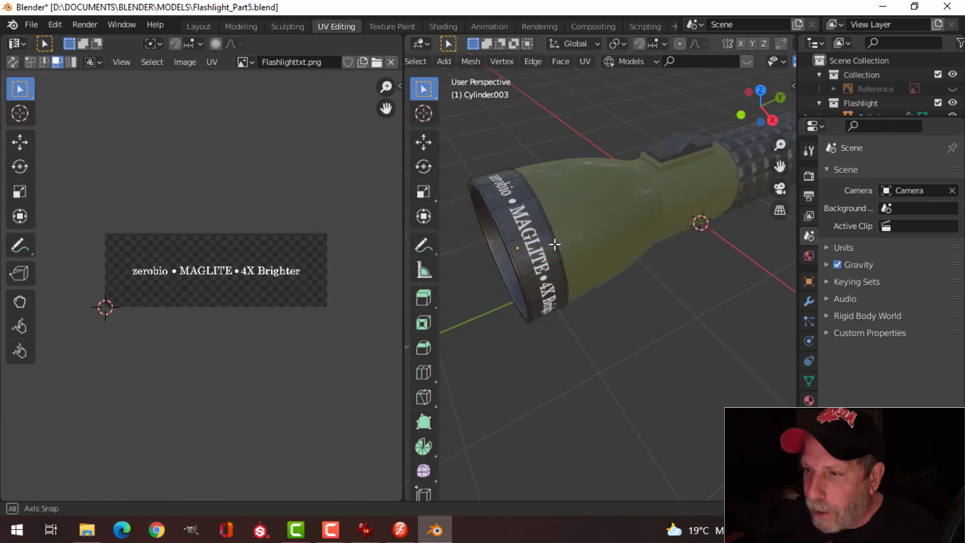
middle_click_drag(553, 243, 775, 256)
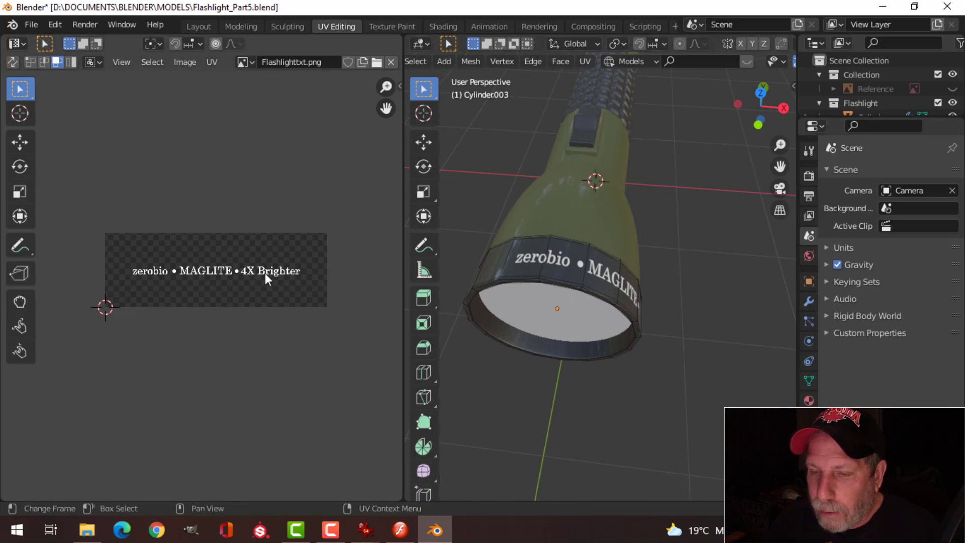
Select all of the front ring's UVs and scale them along X by about 0.975 to tighten them around the lettering
key("a")
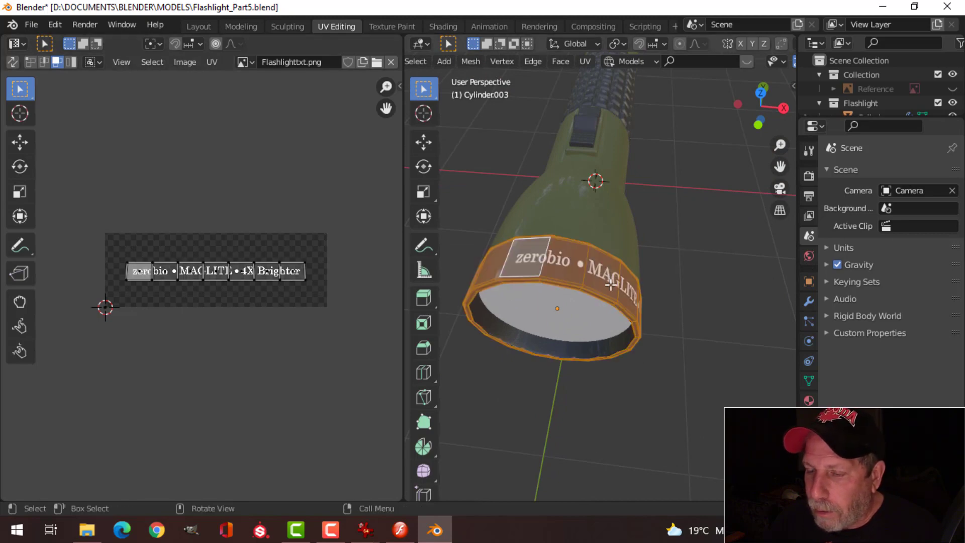
key("a")
scroll(245, 299, "up", 1)
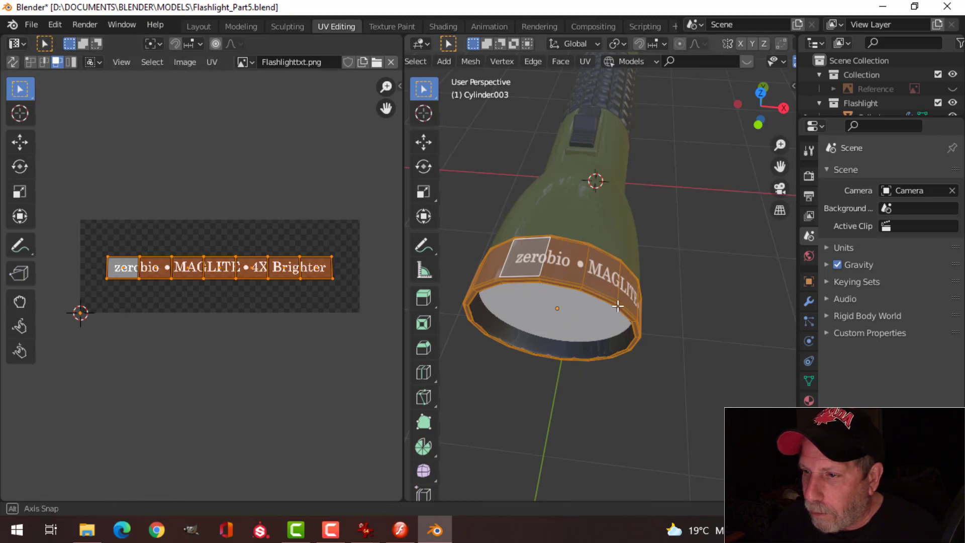
middle_click_drag(578, 377, 493, 362)
scroll(271, 314, "up", 2)
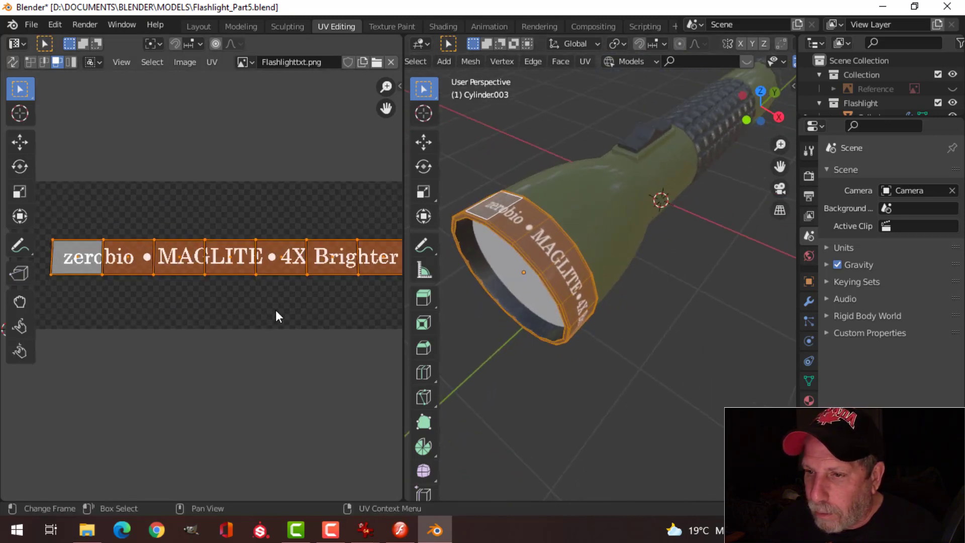
scroll(282, 299, "down", 1)
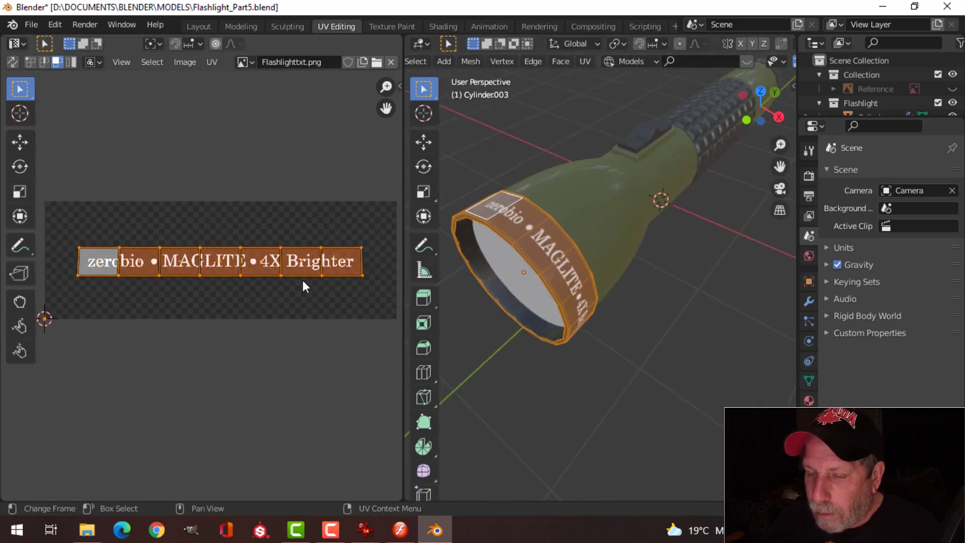
key("s")
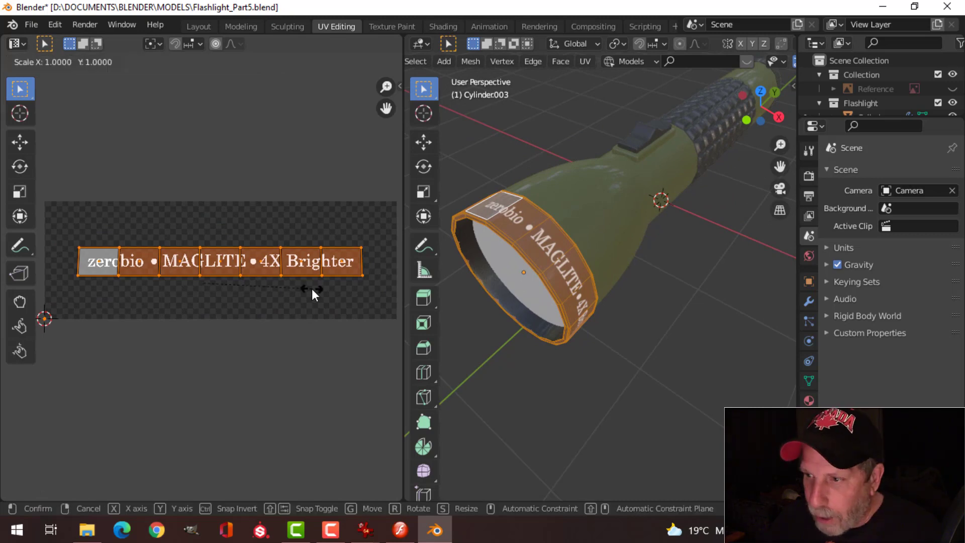
key("x")
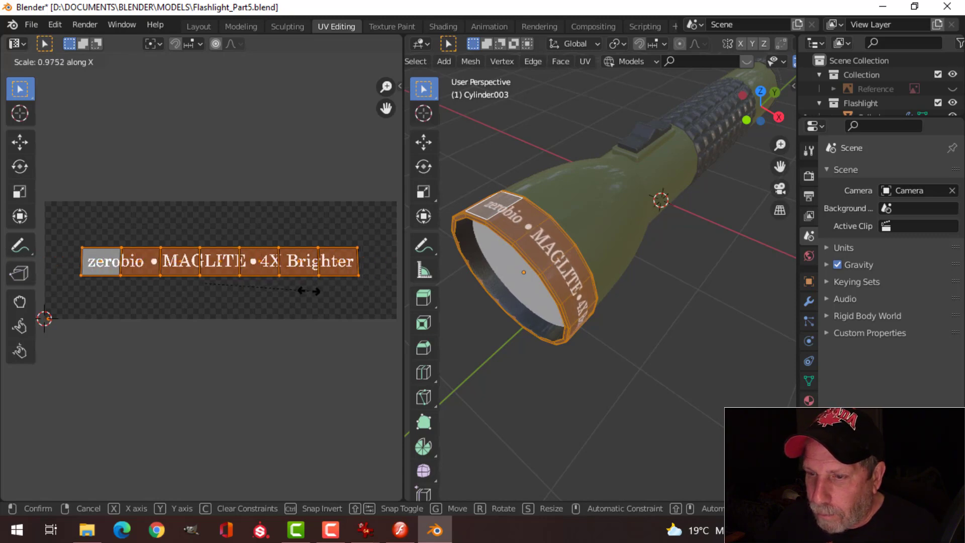
left_click(310, 292)
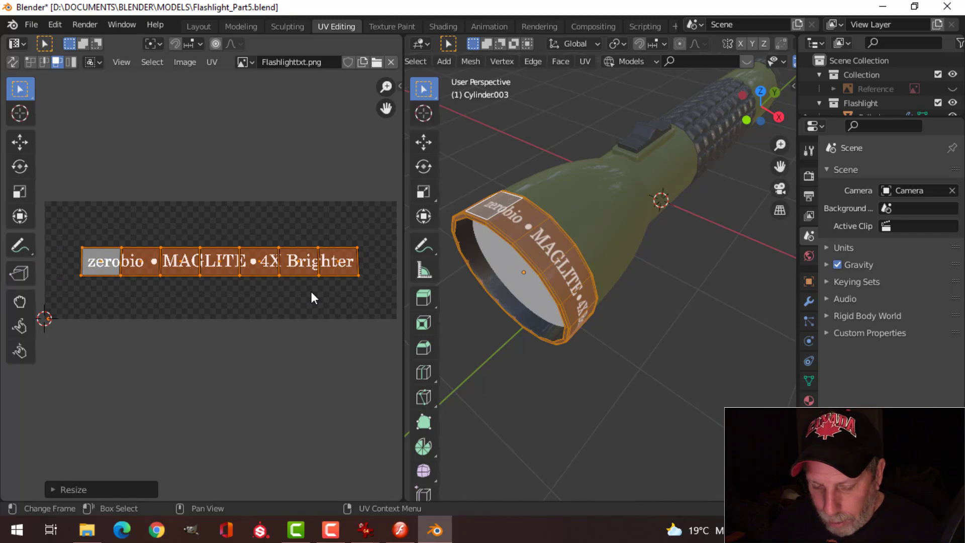
Adjust the ring's UV strip along Y over the lettering and return the ring to Object Mode
key("g")
key("y")
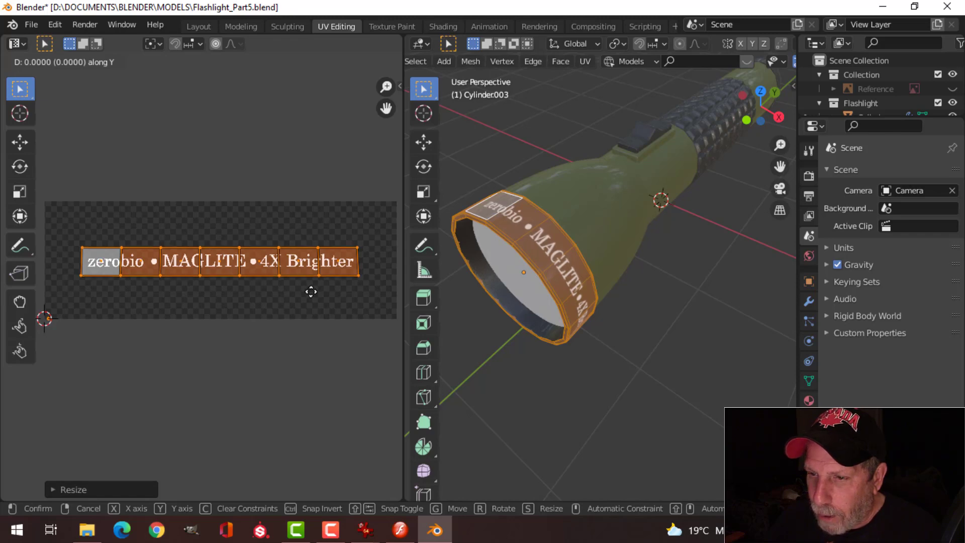
left_click(312, 291)
left_click(330, 290)
key("Tab")
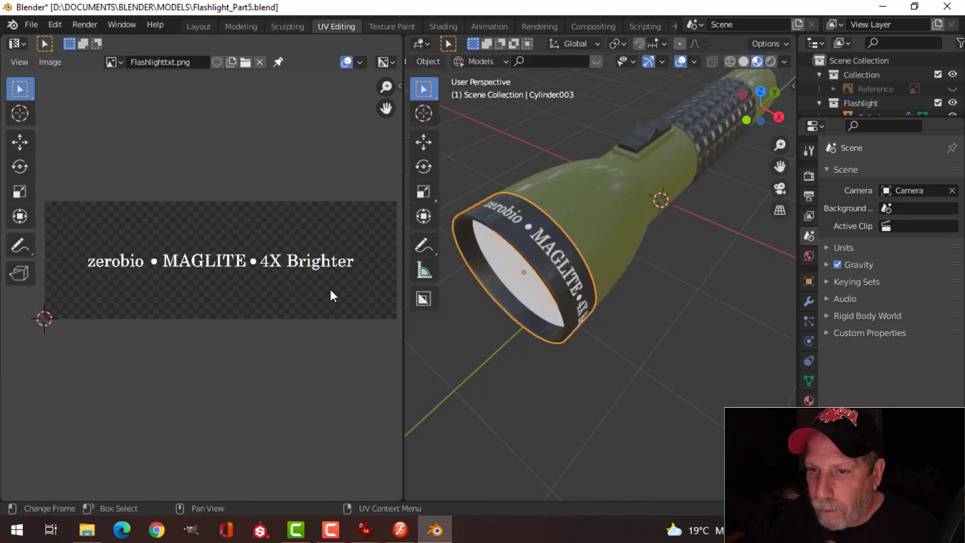
Compare the lettering on the ring's side with the original artwork in Macromedia Flash, returning to Blender for a closer look
middle_click_drag(472, 288, 502, 297)
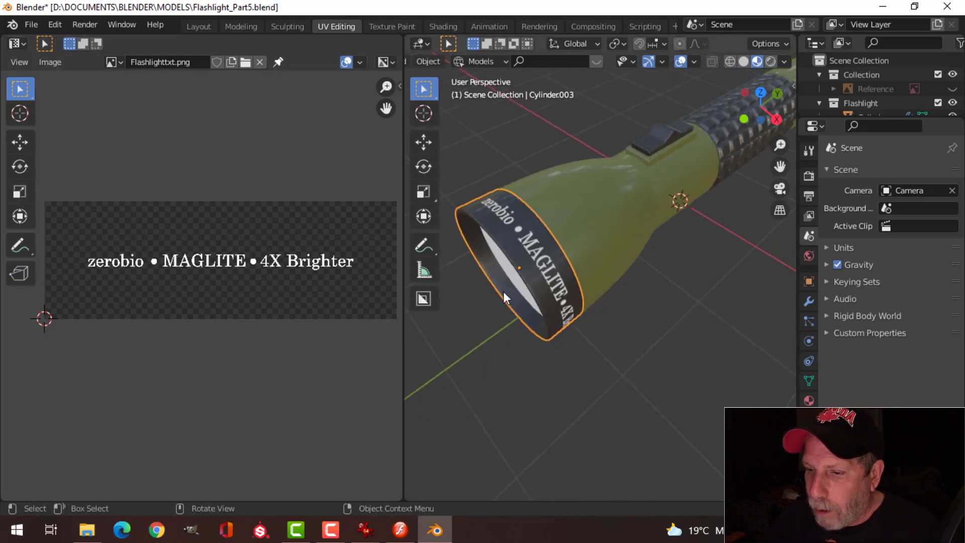
left_click(400, 530)
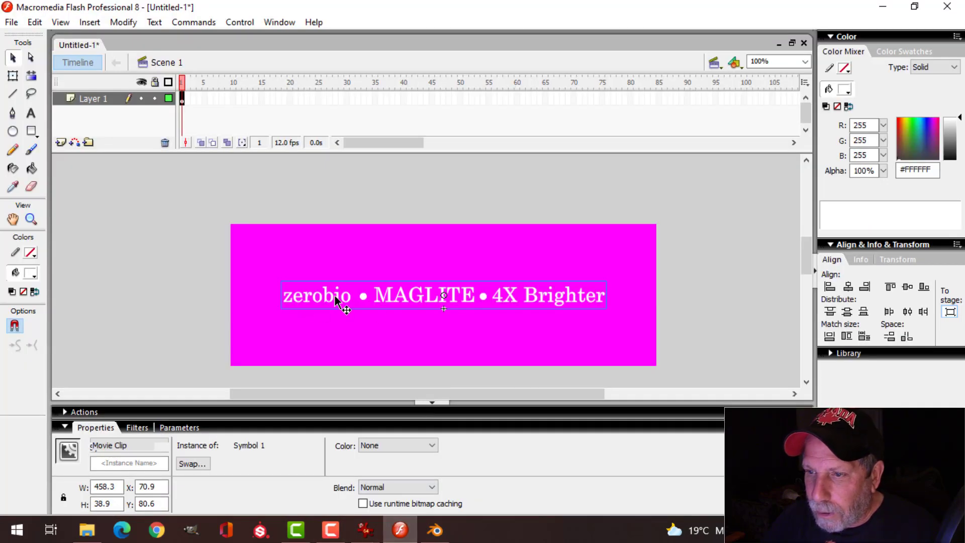
left_click(435, 529)
middle_click_drag(554, 310, 554, 216)
scroll(547, 272, "up", 3)
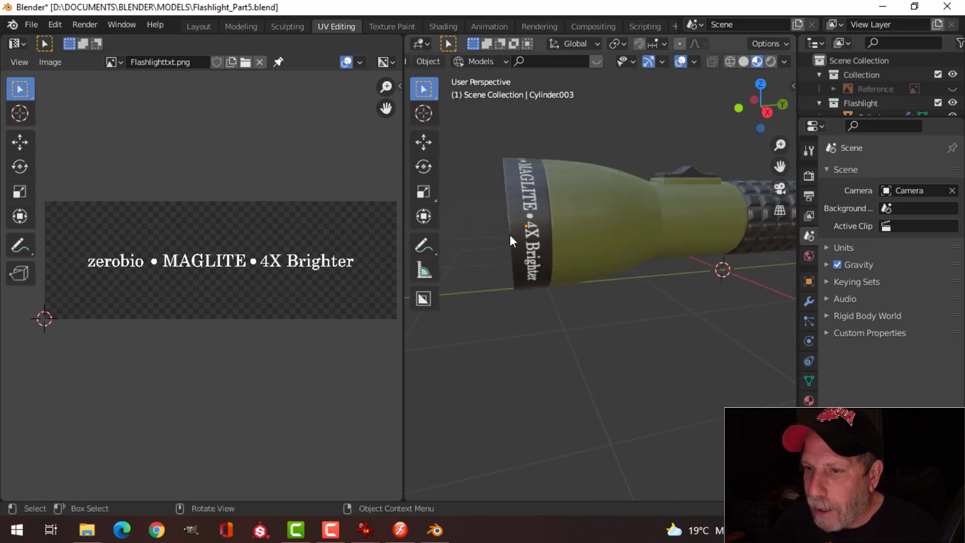
scroll(510, 234, "up", 2)
Put the front ring in Edit Mode and scale all its UVs up slightly along Y to make the lettering narrower
left_click(507, 185)
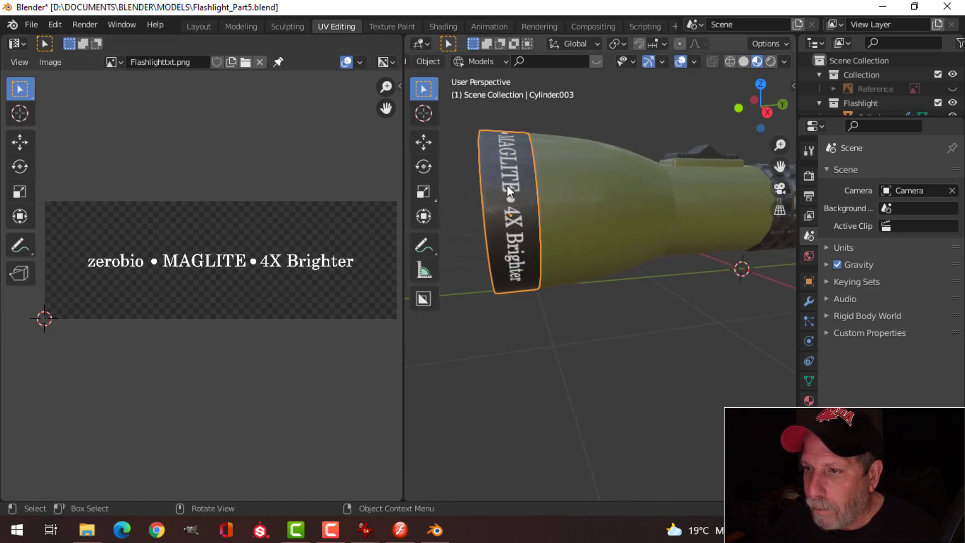
key("Tab")
scroll(249, 295, "up", 2)
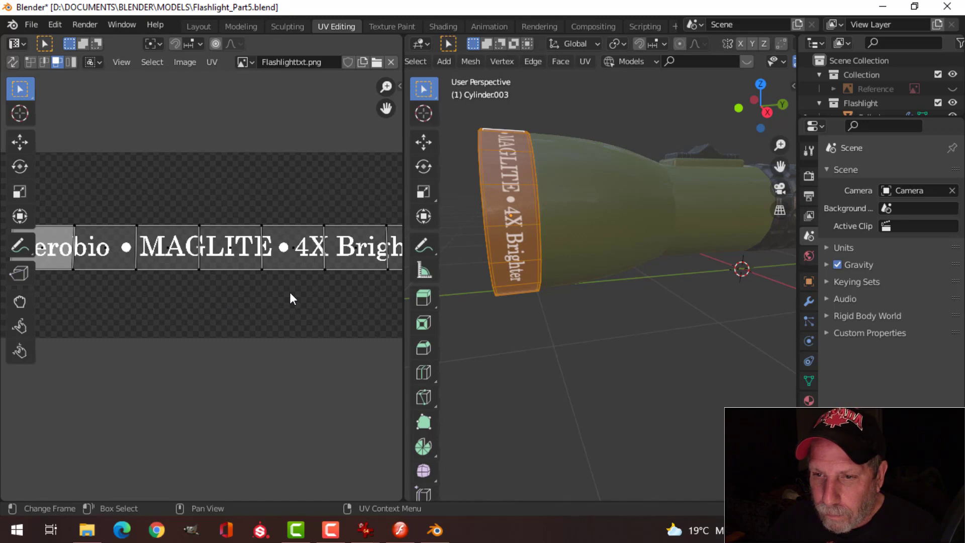
scroll(289, 292, "down", 1)
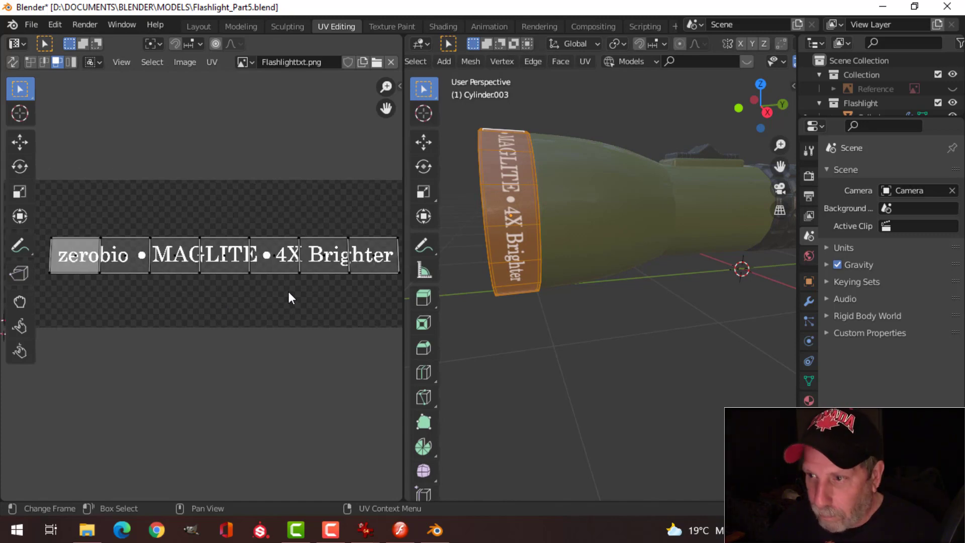
key("a")
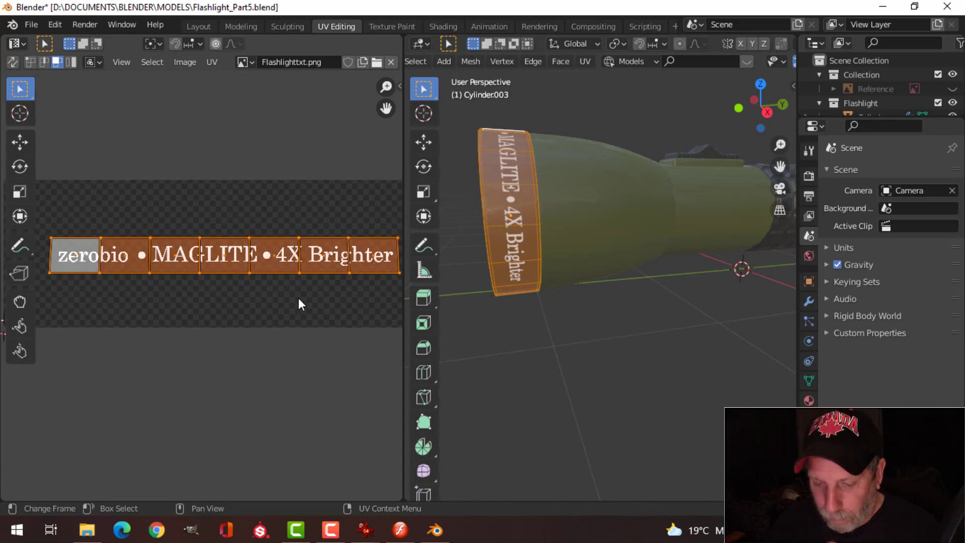
key("s")
key("y")
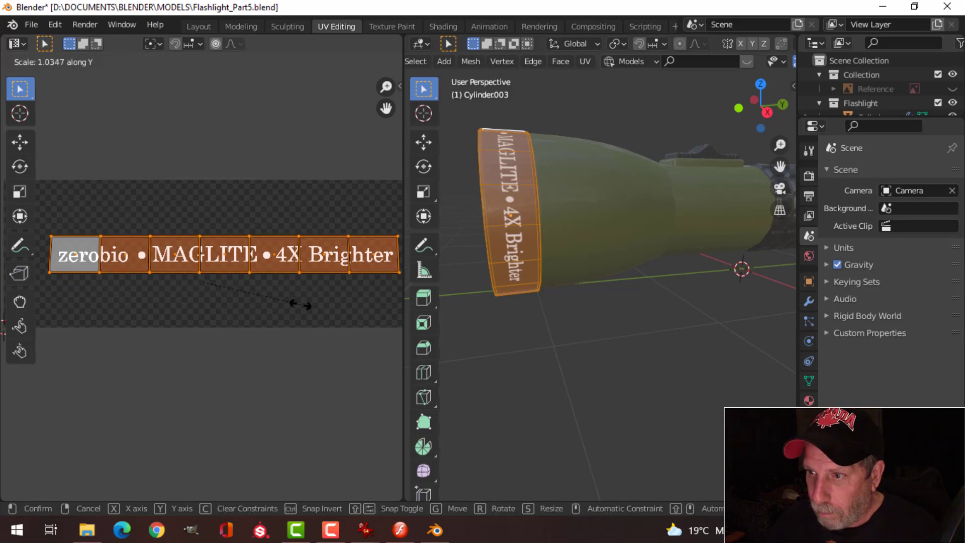
left_click(308, 332)
Move the ring's UVs slightly down along Y, return to Object Mode and save the file
key("g")
key("y")
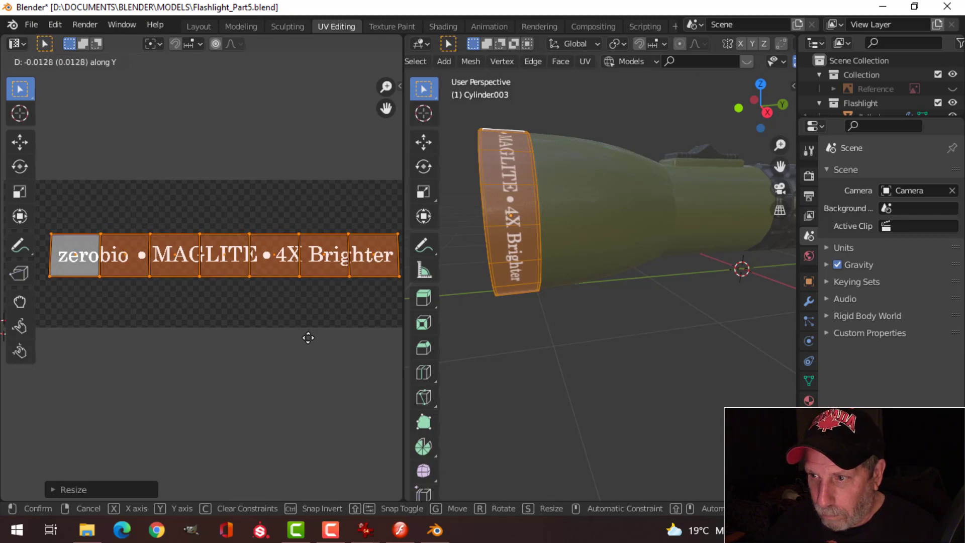
left_click(311, 342)
key("Tab")
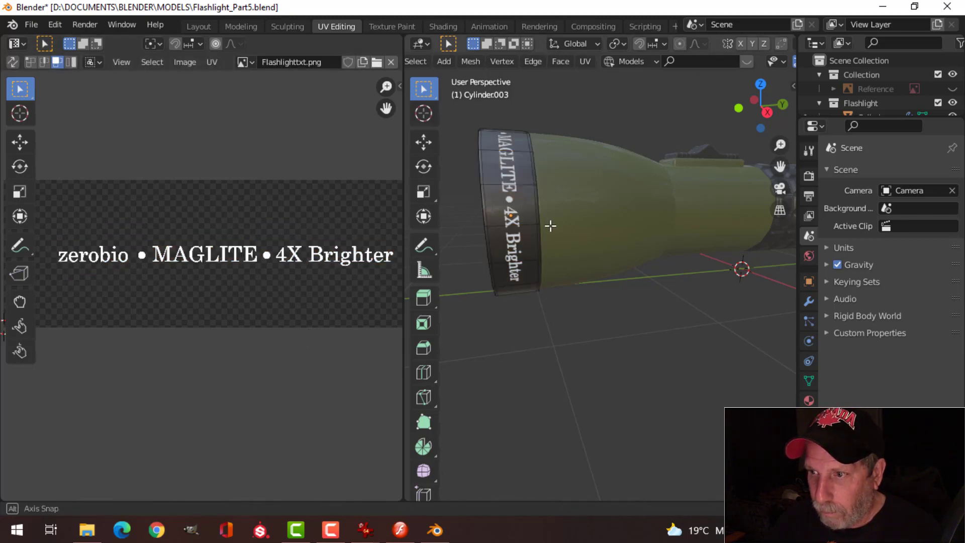
mouse_move(550, 222)
middle_mouse_down()
mouse_move(572, 267)
mouse_move(635, 312)
mouse_move(565, 232)
middle_mouse_up()
key("ctrl+s")
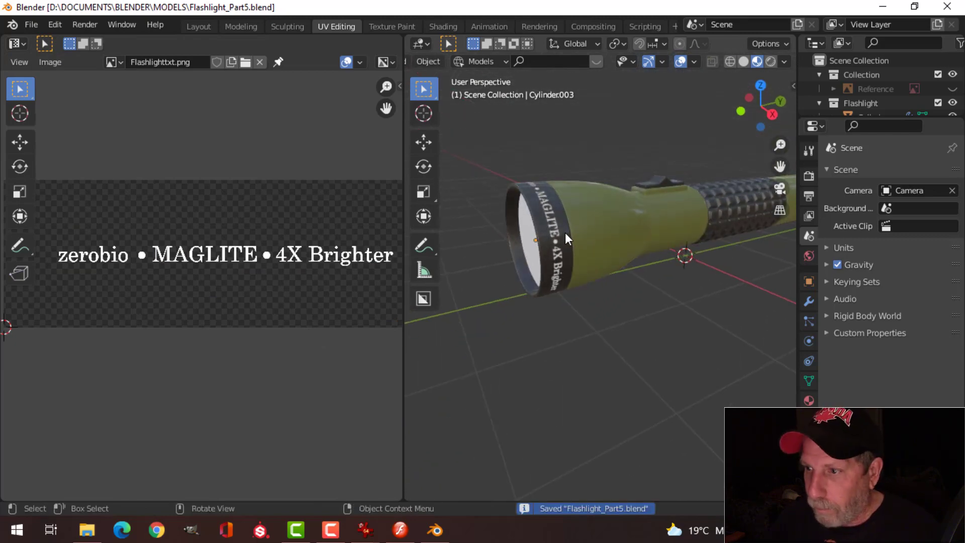
Switch to the Layout workspace, show the model in Material Preview and unhide the Lights/Camera collection
left_click(199, 26)
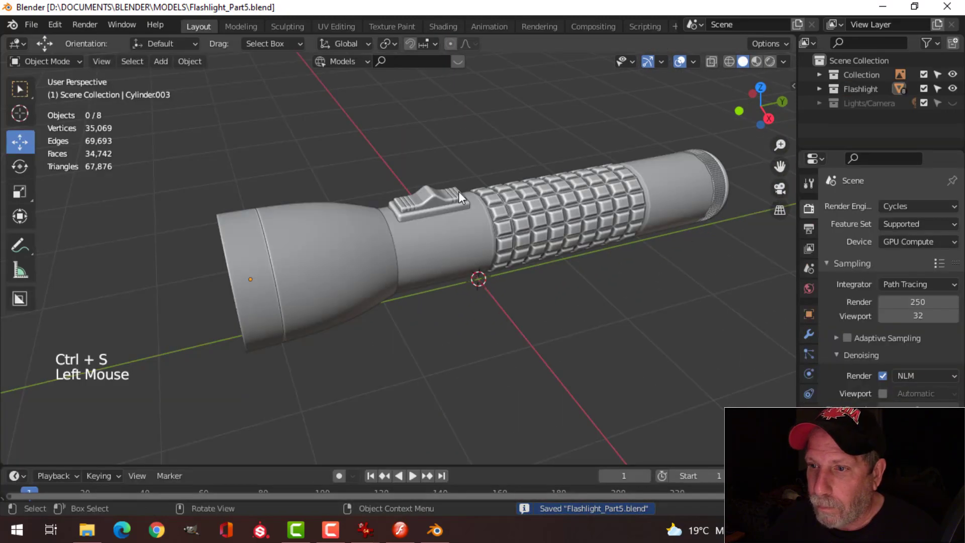
left_click(756, 61)
middle_click_drag(553, 277, 533, 273)
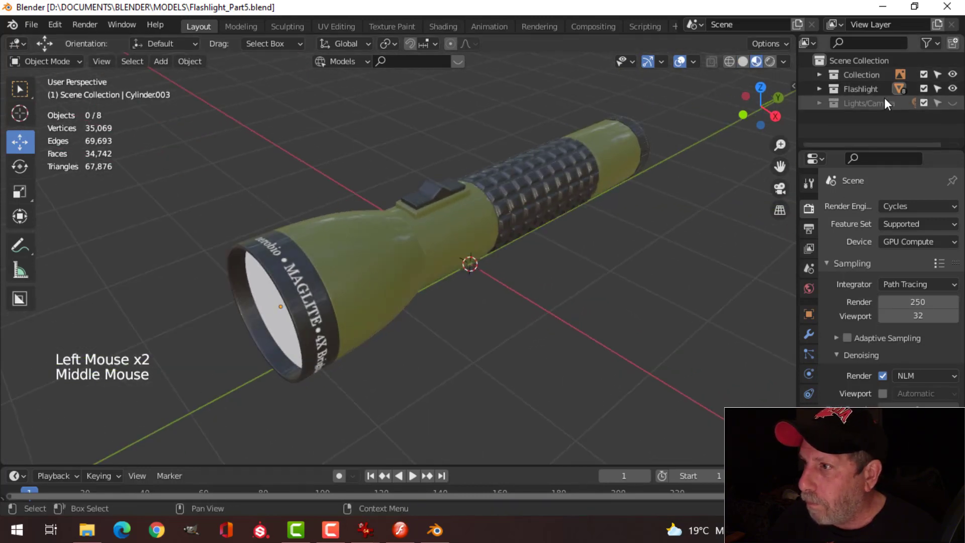
left_click(951, 103)
Examine the lit flashlight from the front and side, checking the ring lettering and the materials along the body
middle_click_drag(500, 279, 444, 200)
scroll(354, 238, "up", 3)
middle_click_drag(354, 238, 476, 316)
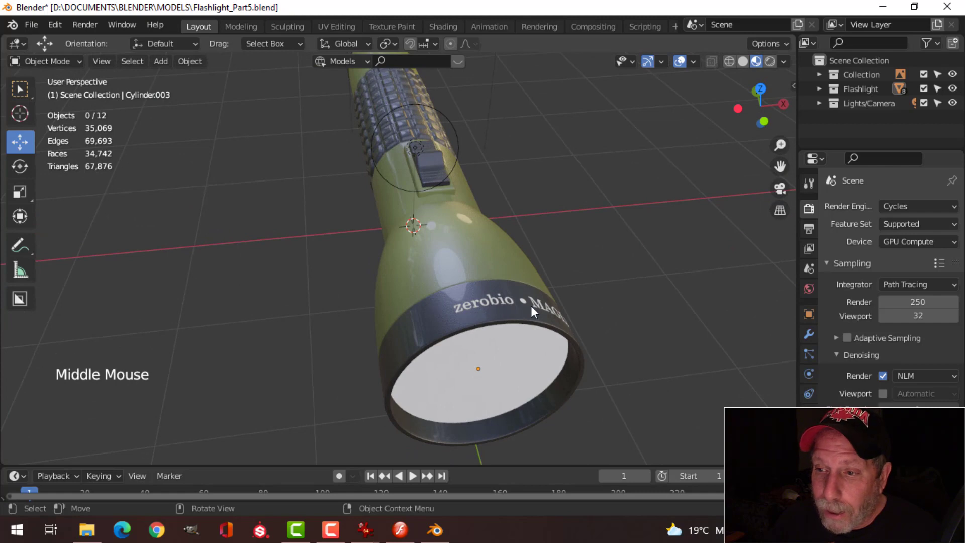
scroll(530, 306, "down", 3)
middle_click_drag(602, 305, 476, 254)
scroll(415, 257, "up", 1)
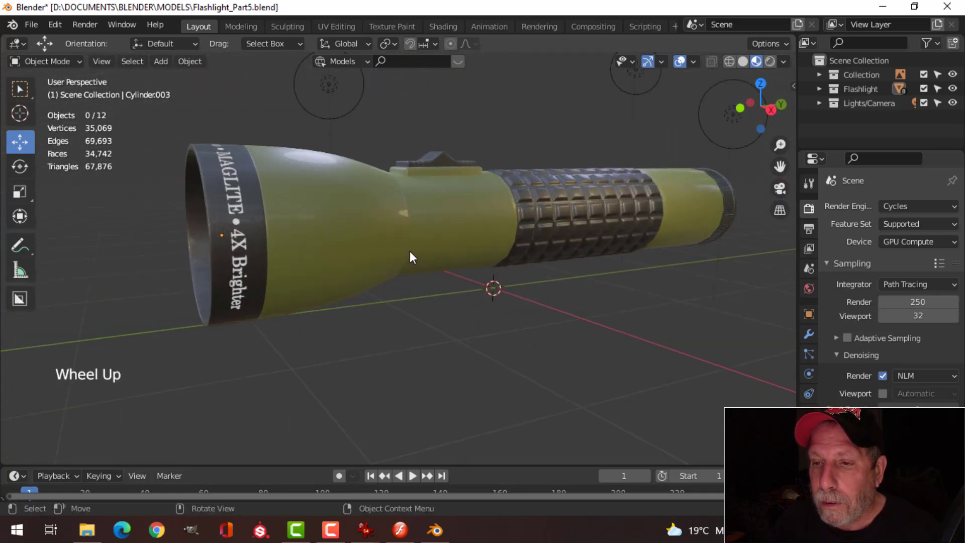
middle_click_drag(409, 252, 443, 300)
middle_click_drag(718, 168, 492, 268)
middle_click_drag(493, 268, 503, 266, "shift")
mouse_move(502, 266)
middle_mouse_down()
mouse_move(511, 269)
mouse_move(507, 249)
middle_mouse_up()
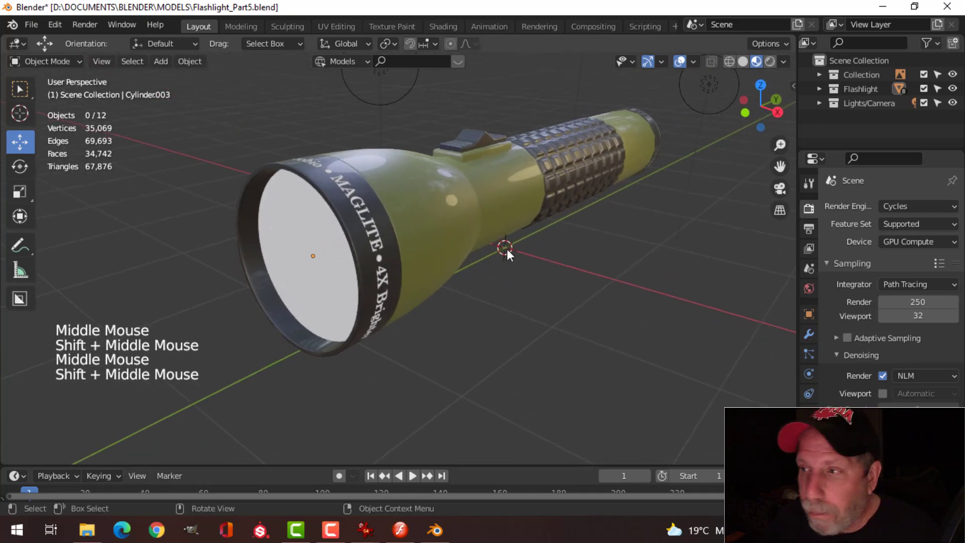
Give the flashlight's lens disc a new material named Translucent
left_click(323, 257)
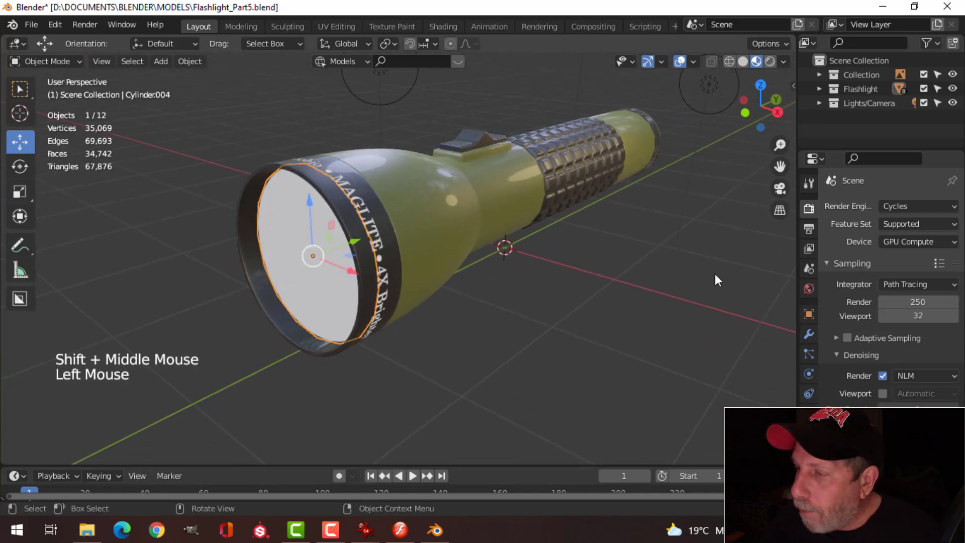
left_click(809, 433)
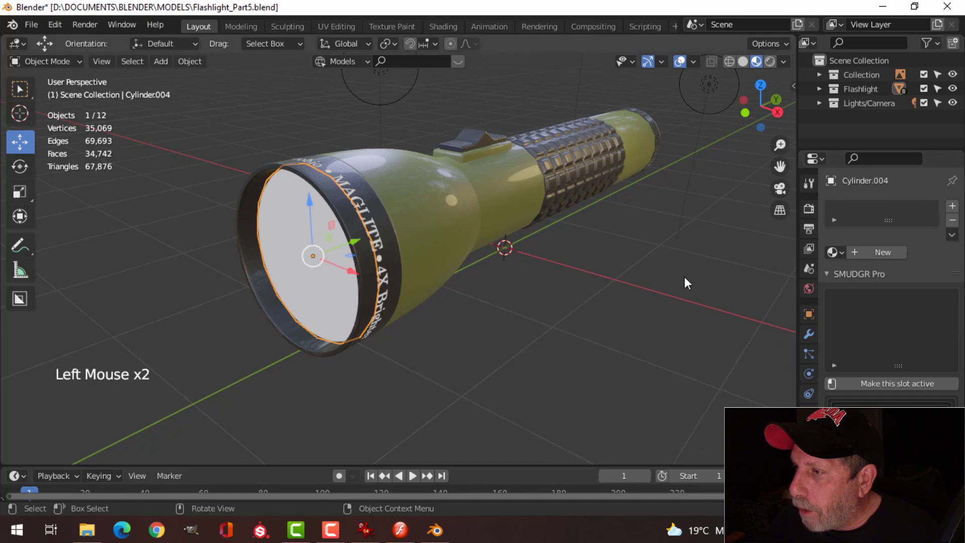
middle_click_drag(538, 277, 524, 279)
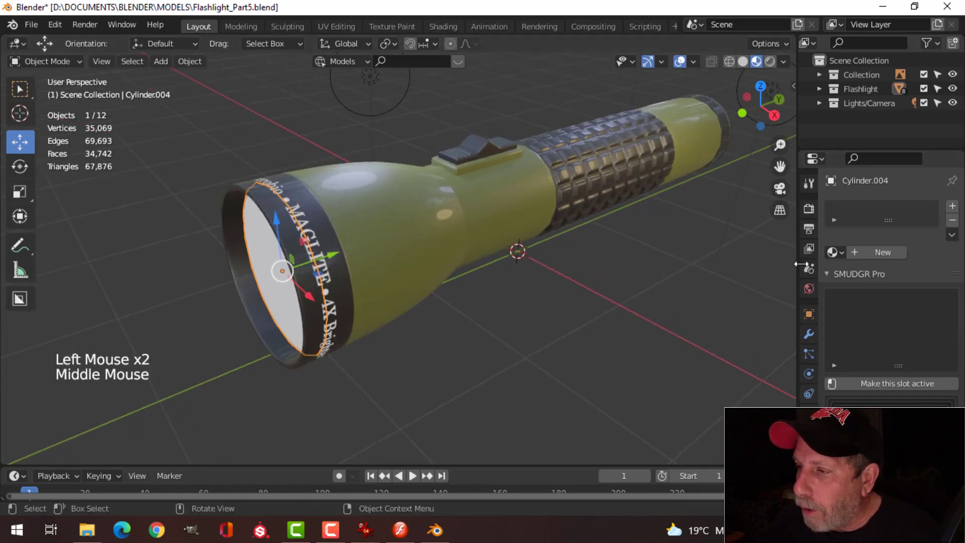
left_click(866, 254)
left_click(875, 208)
double_click(909, 209)
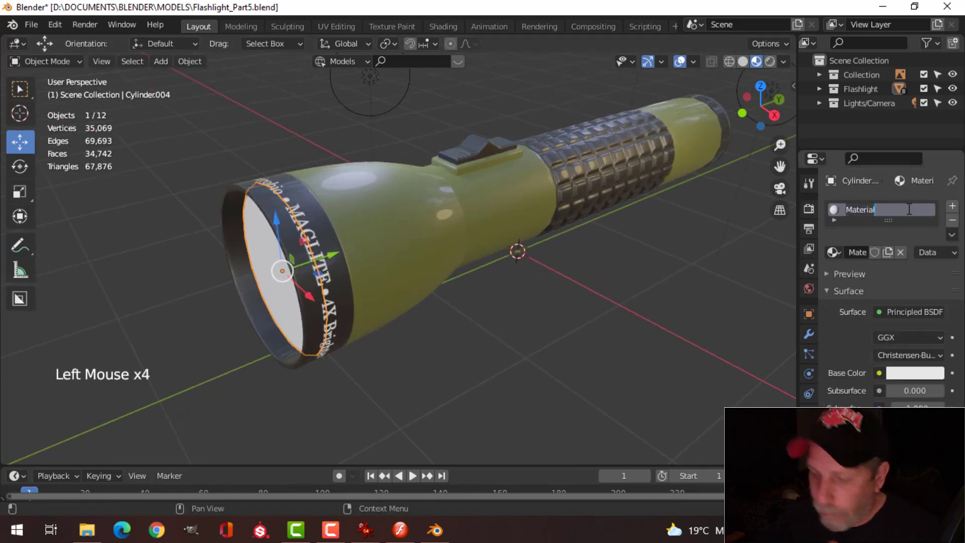
type("Translce")
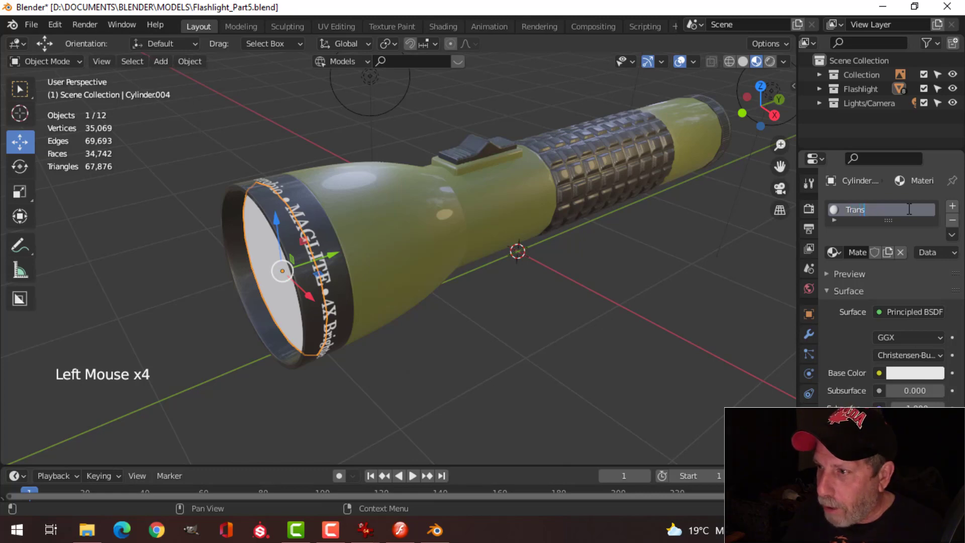
key("BackSpace")
key("BackSpace")
type("ucent")
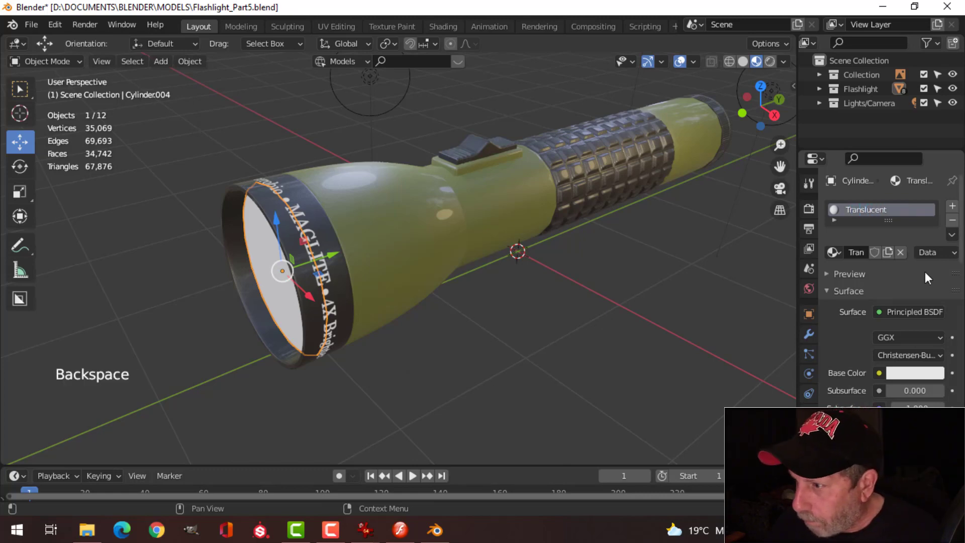
Switch the lens material's surface to Translucent BSDF with a muted blue colour (hue 0.656, saturation 0.288), and save the file
left_click(913, 313)
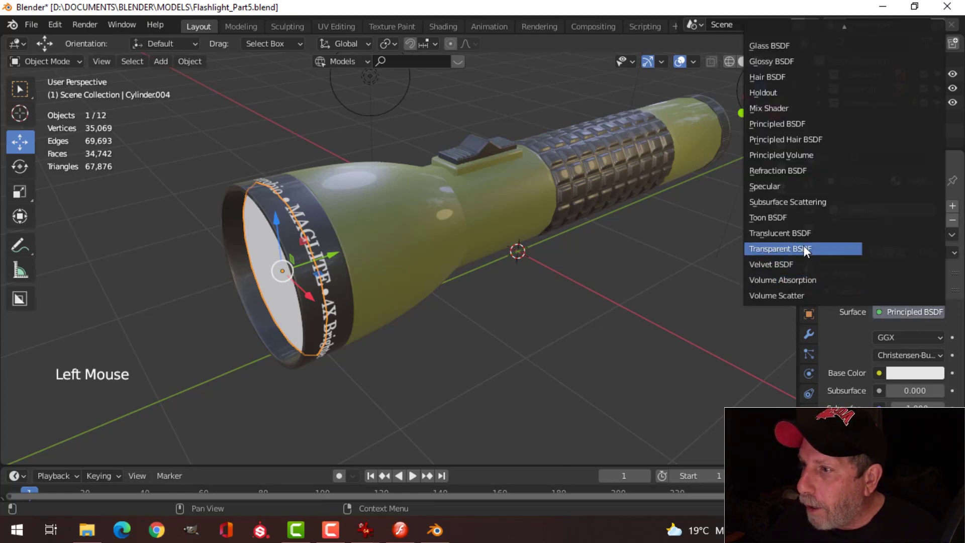
left_click(794, 234)
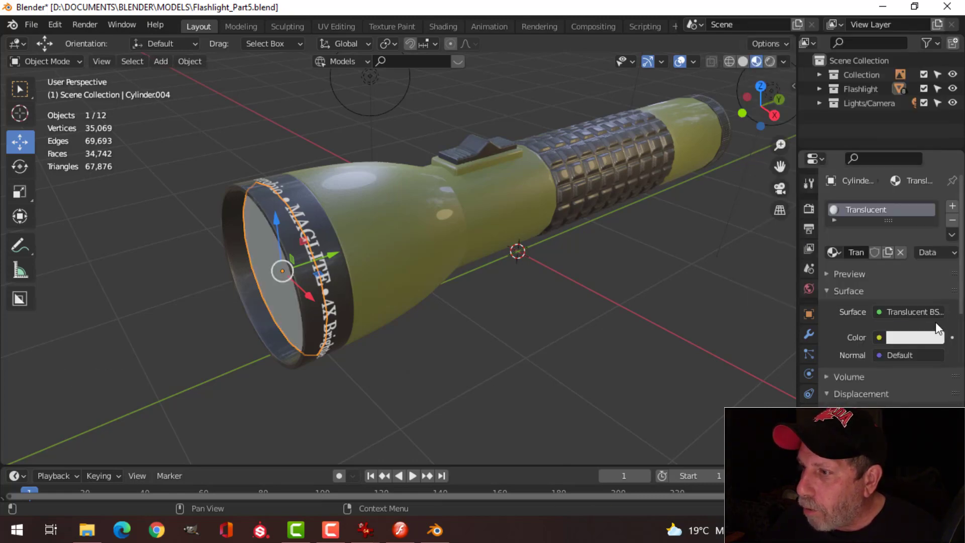
left_click(905, 336)
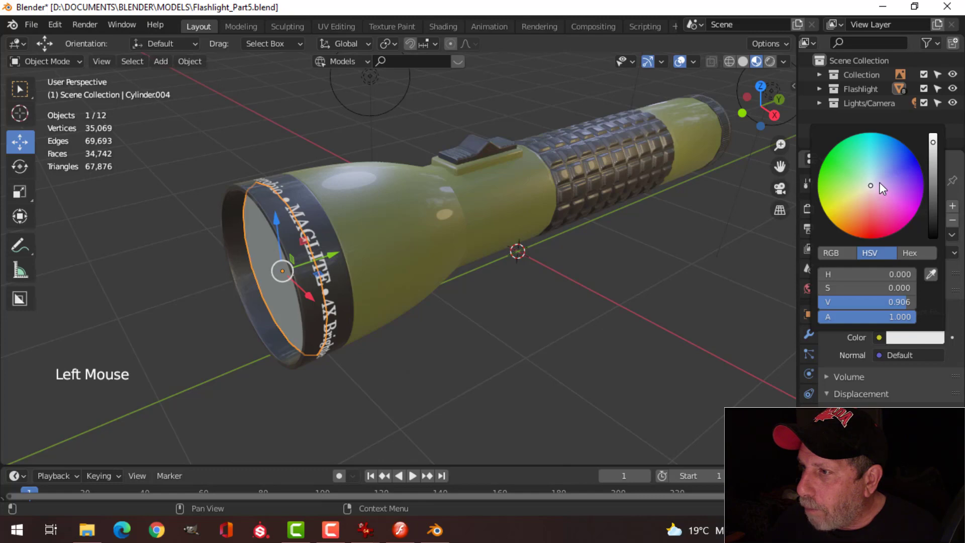
left_click_drag(879, 182, 883, 177)
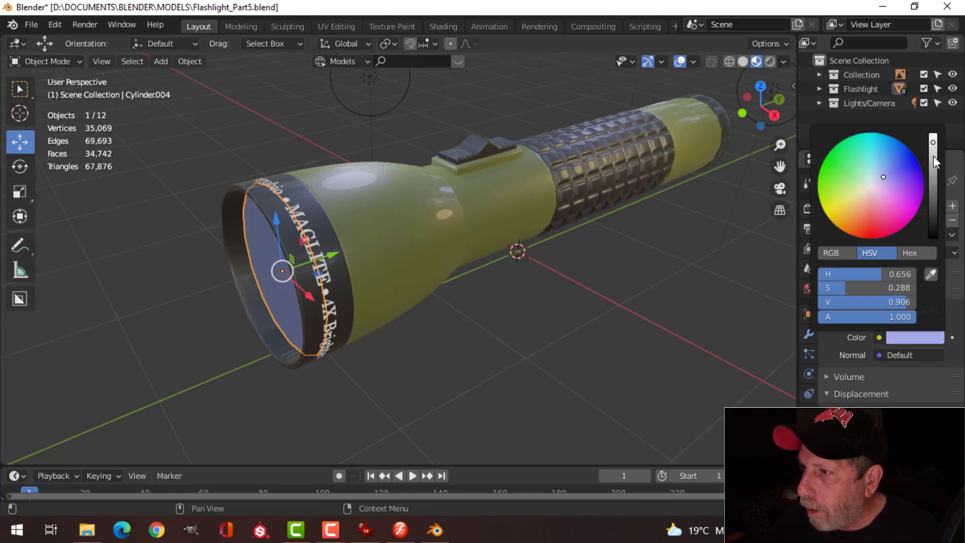
left_click_drag(933, 156, 933, 163)
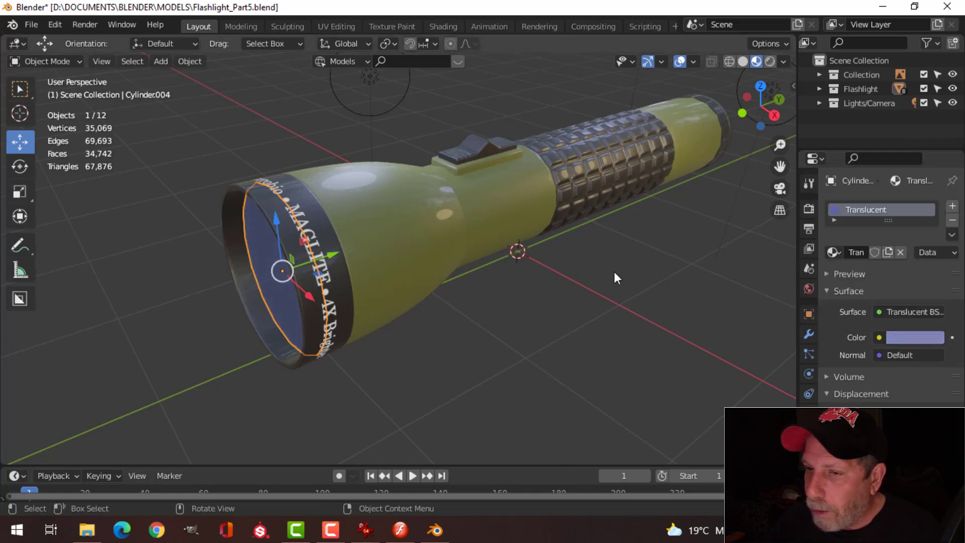
key("alt+a")
middle_click_drag(505, 288, 540, 269)
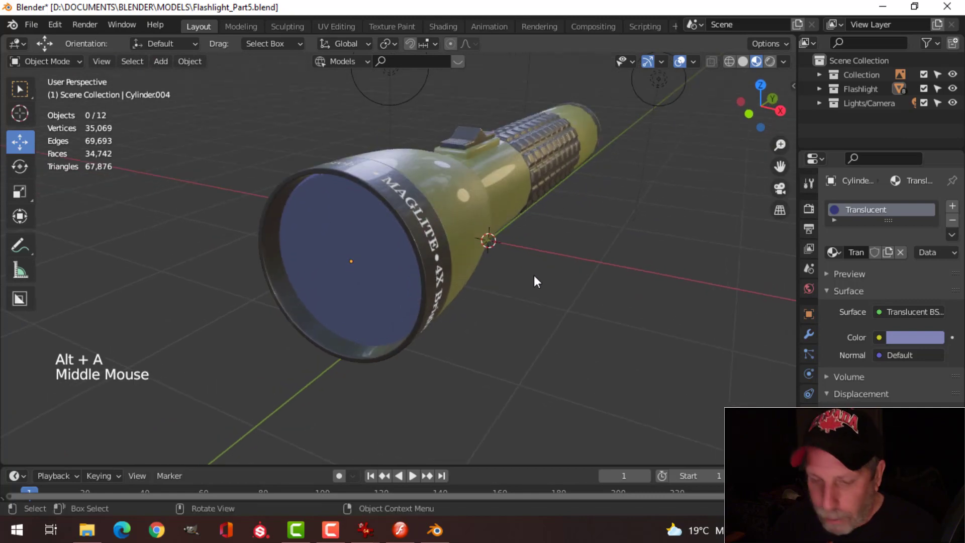
key("ctrl+s")
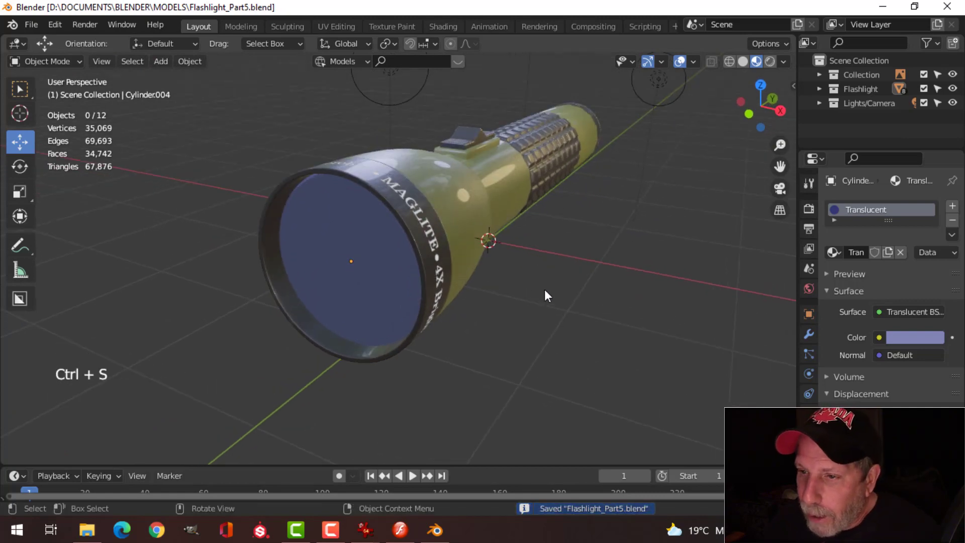
Duplicate the lens disc and move the copy back along Y into the flashlight's head
left_click(372, 273)
middle_click_drag(372, 273, 557, 286)
key("alt+a")
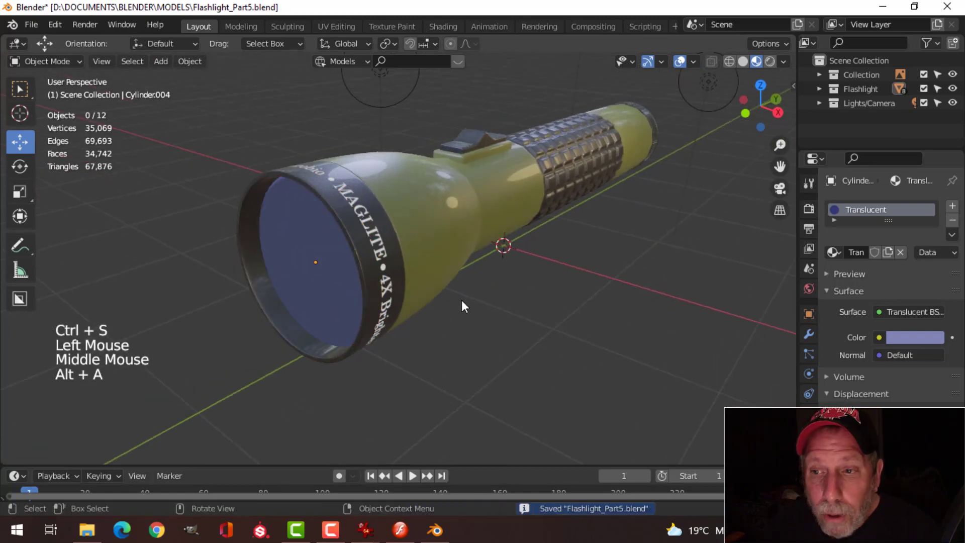
mouse_move(461, 300)
middle_mouse_down("shift")
mouse_move(496, 294)
mouse_move(472, 293)
middle_mouse_up("shift")
left_click(391, 258)
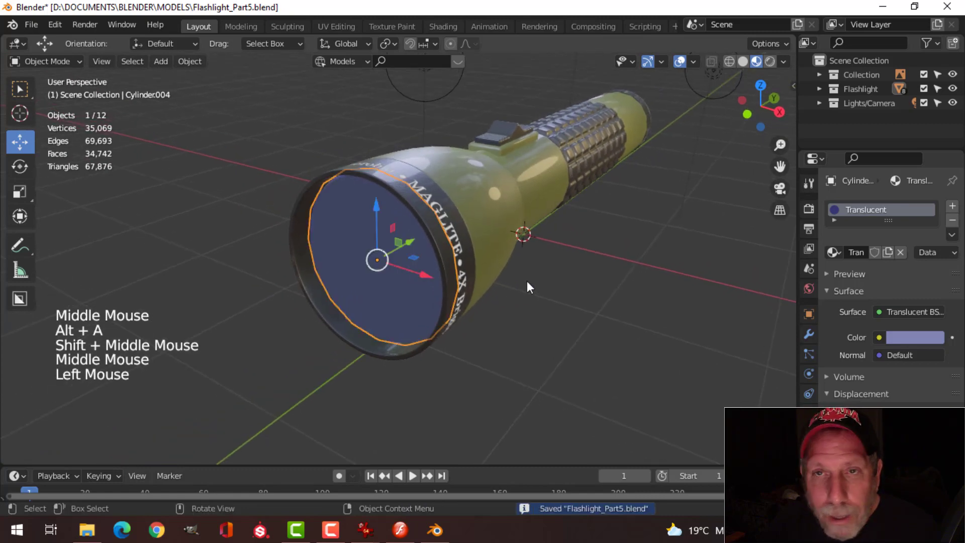
middle_click_drag(541, 289, 428, 280)
key("shift+d")
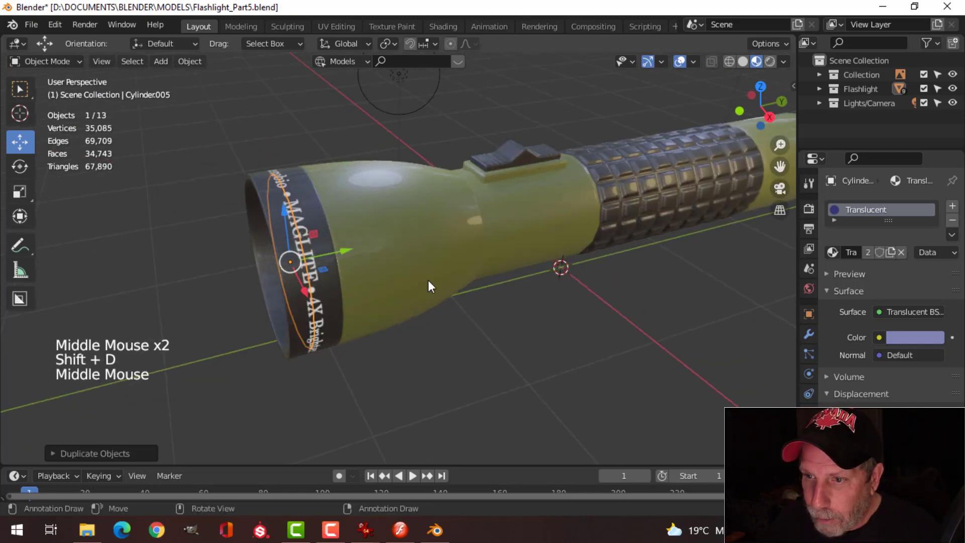
left_click_drag(348, 250, 390, 243)
middle_click_drag(389, 243, 472, 256)
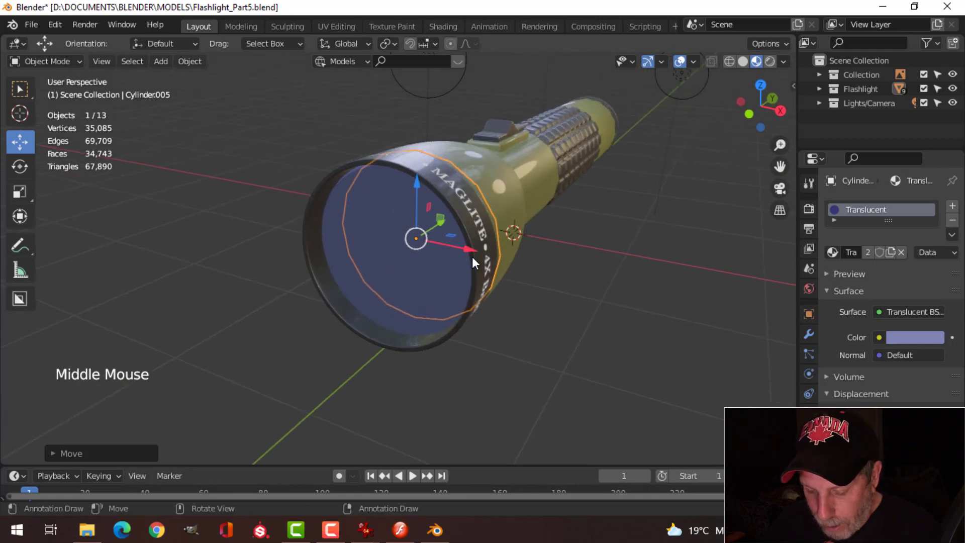
Hide the original lens and scale all of the duplicate's geometry down to a small bulb-sized disc in Edit Mode
left_click(418, 273)
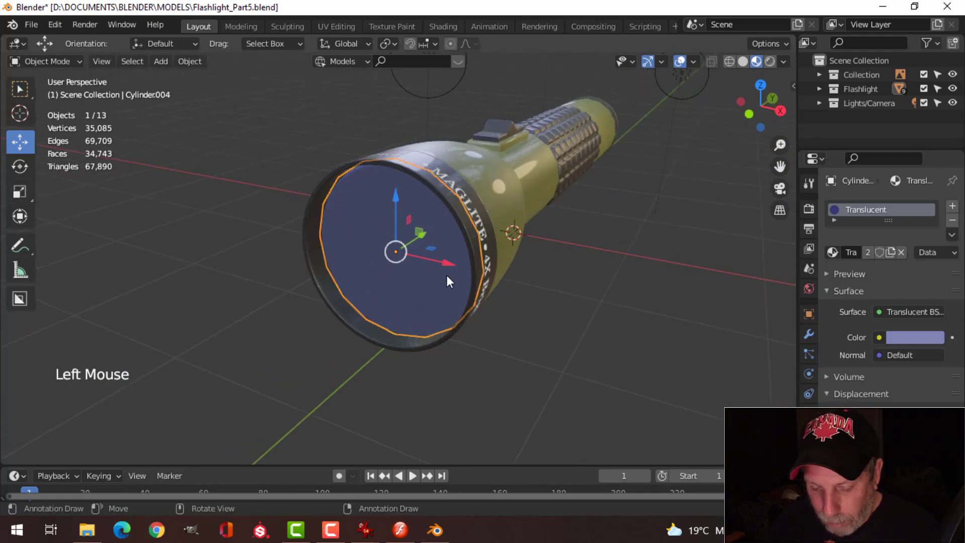
key("h")
left_click(442, 269)
middle_click_drag(441, 269, 483, 274)
key("Tab")
key("a")
middle_click_drag(482, 274, 659, 246)
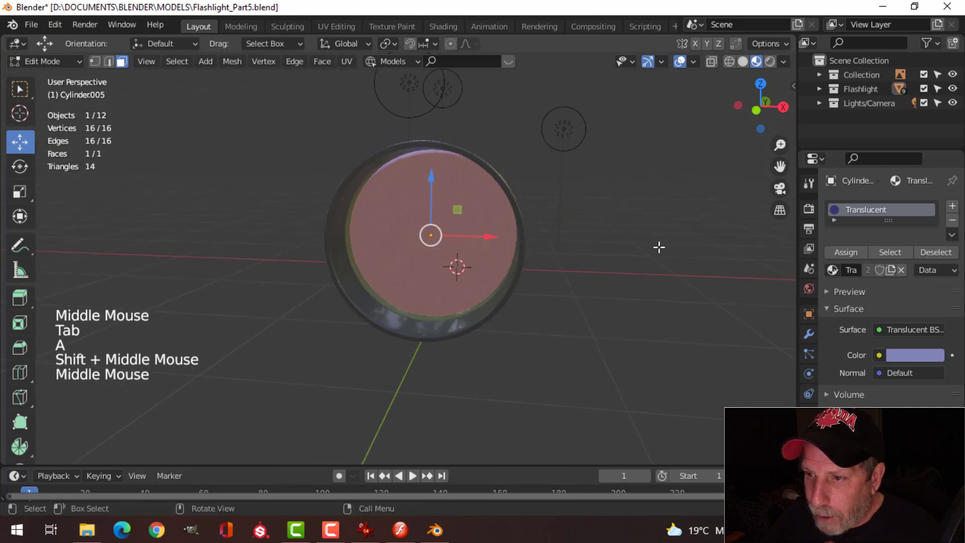
key("s")
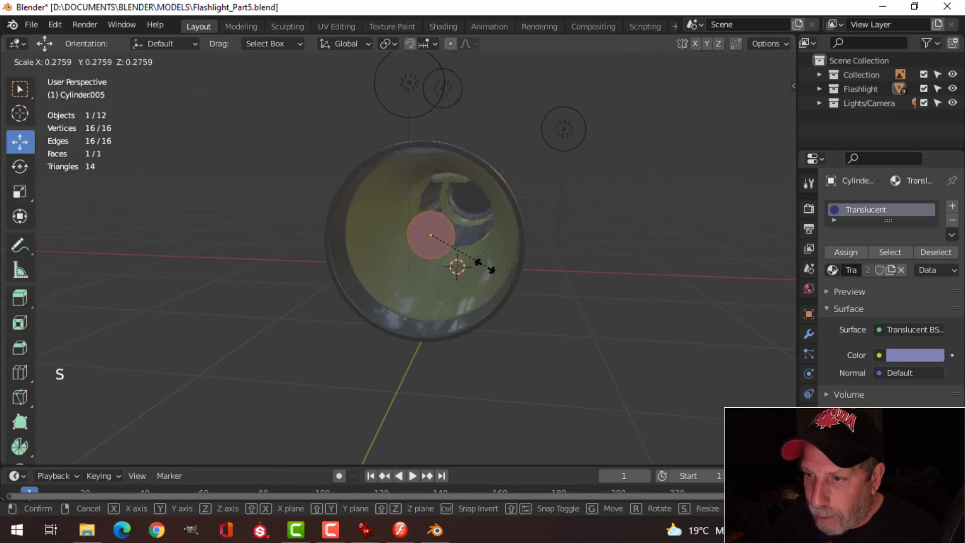
left_click(465, 267)
key("Tab")
Replace the small disc's shared Translucent material with a new material named Emission
middle_click_drag(541, 243, 606, 276)
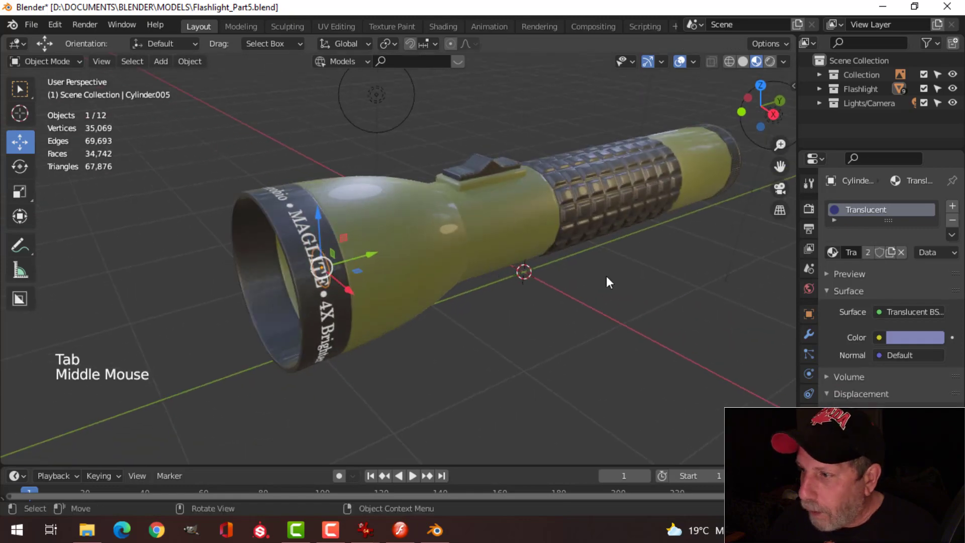
left_click(952, 221)
left_click(879, 250)
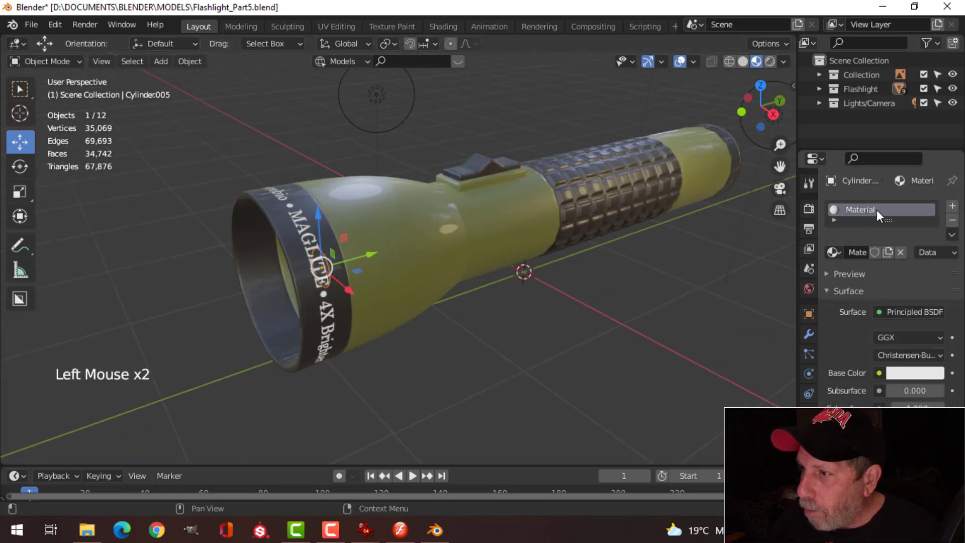
left_click(877, 209)
double_click(876, 208)
type("Emi")
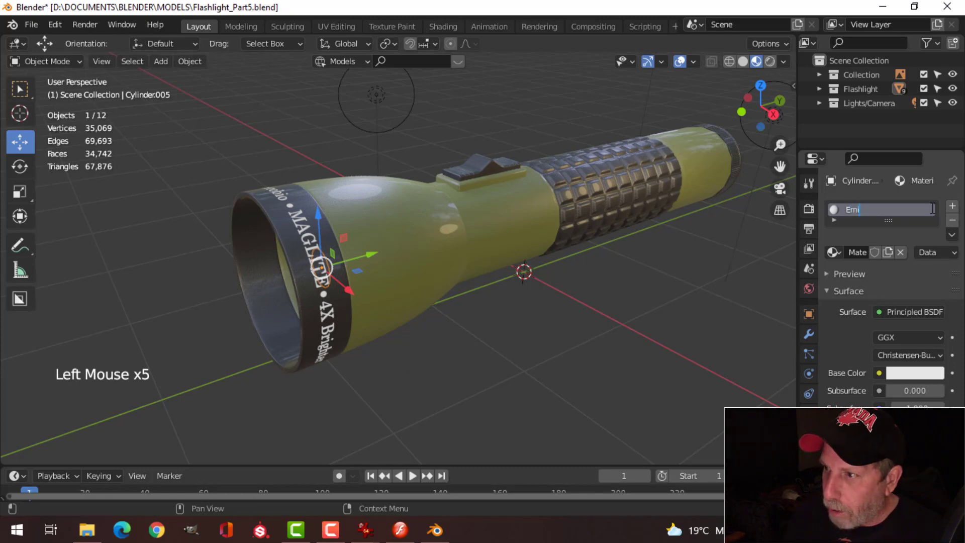
type("ssion")
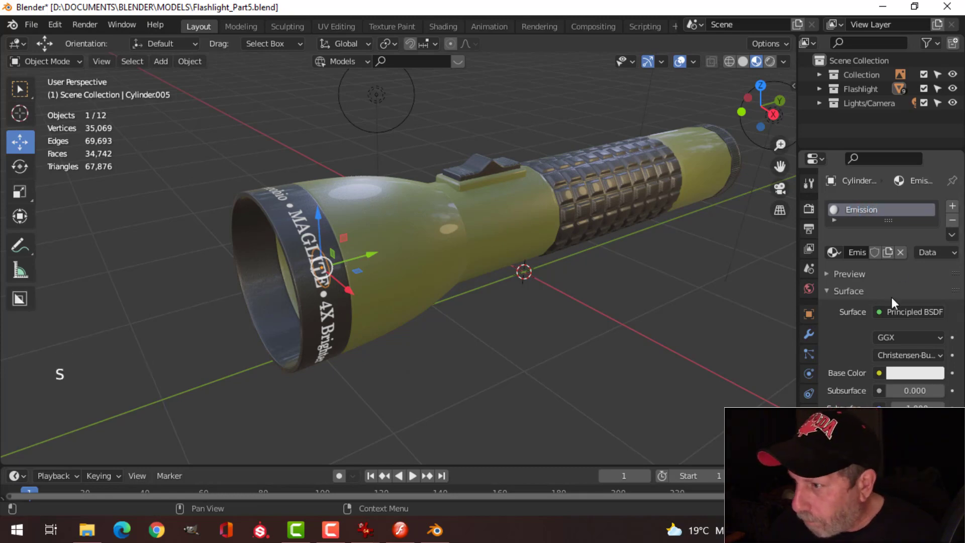
Change the Emission material's surface to an Emission shader with a strength of 40 and deselect the disc
left_click(897, 310)
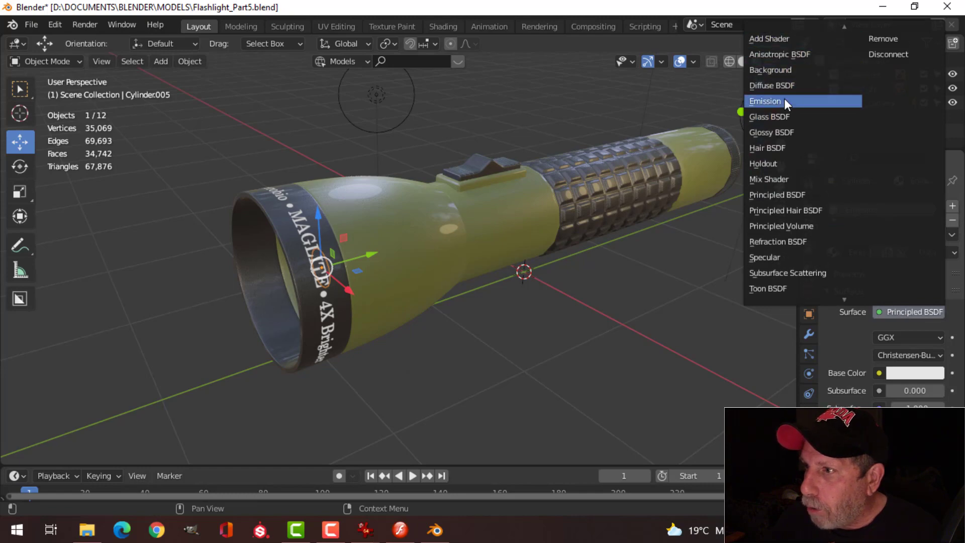
left_click(784, 98)
left_click(915, 355)
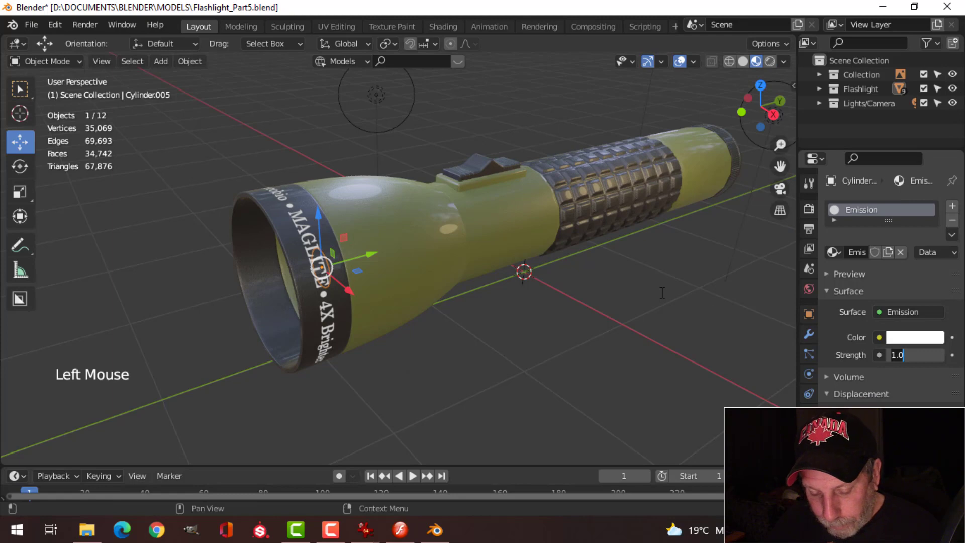
type("40")
key("Return")
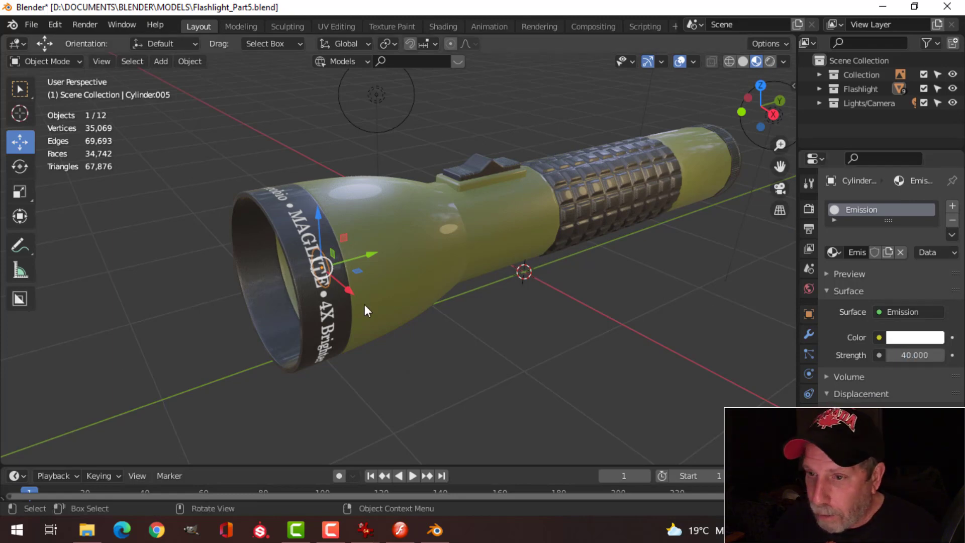
middle_click_drag(364, 304, 417, 287)
key("alt+a")
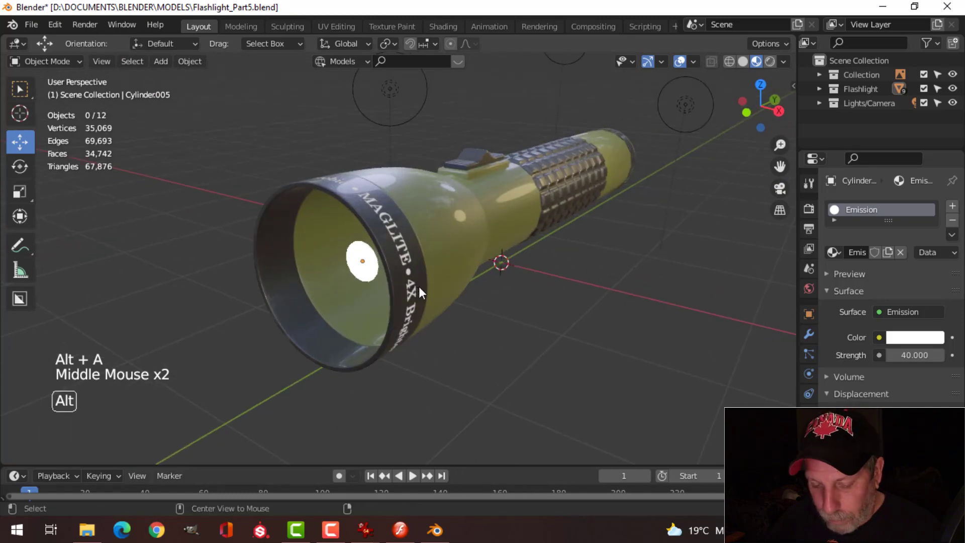
Unhide all hidden objects, including the lens, and leave everything deselected
key("alt+h")
key("alt+a")
scroll(659, 244, "down", 3)
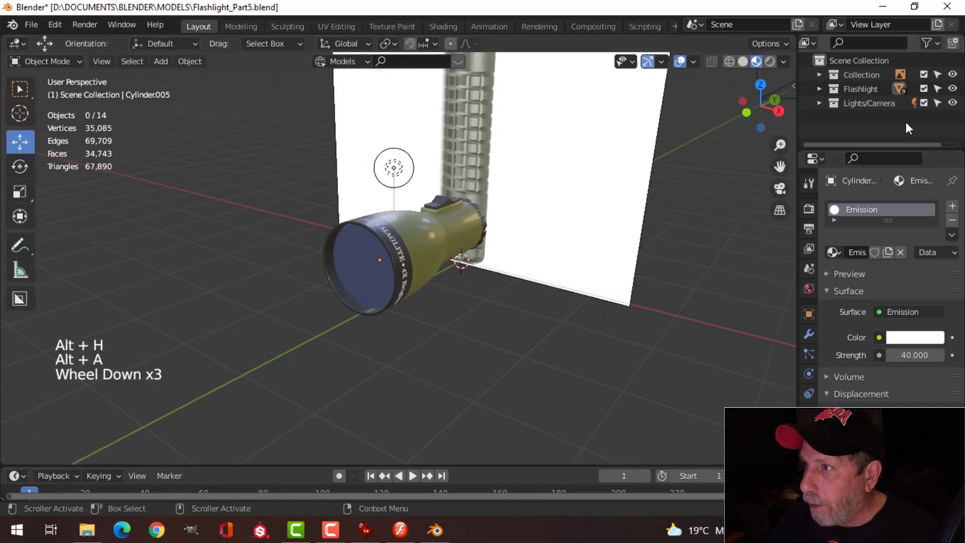
Make the Reference image selectable, delete it from the scene and save the file
left_click(820, 74)
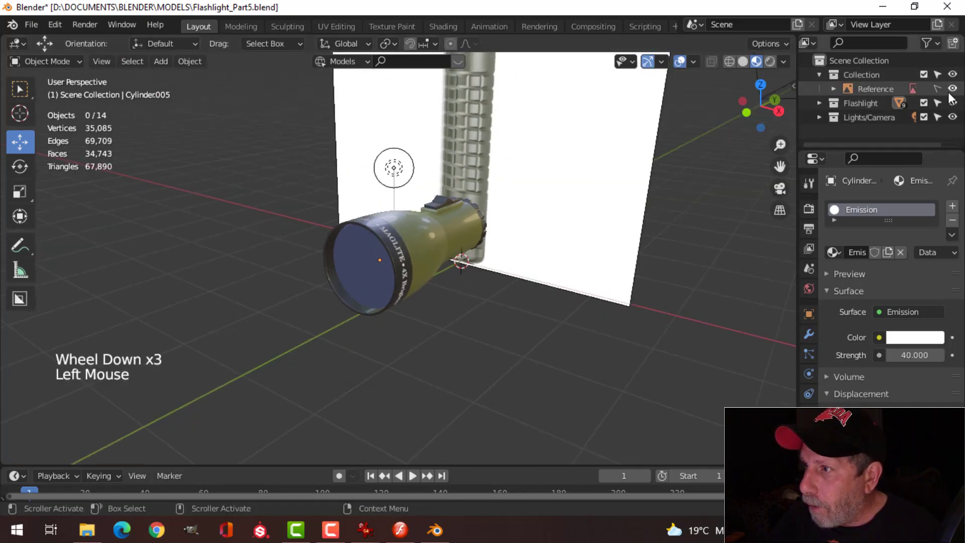
left_click(944, 91)
left_click(566, 154)
key("x")
left_click(566, 152)
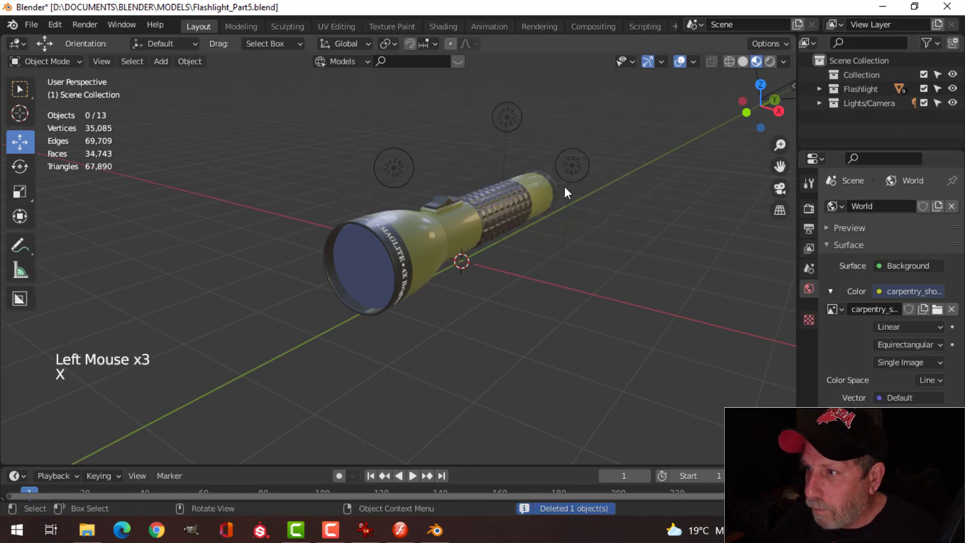
middle_click_drag(588, 215, 565, 255)
key("ctrl+s")
scroll(511, 240, "down", 1)
scroll(564, 243, "up", 3)
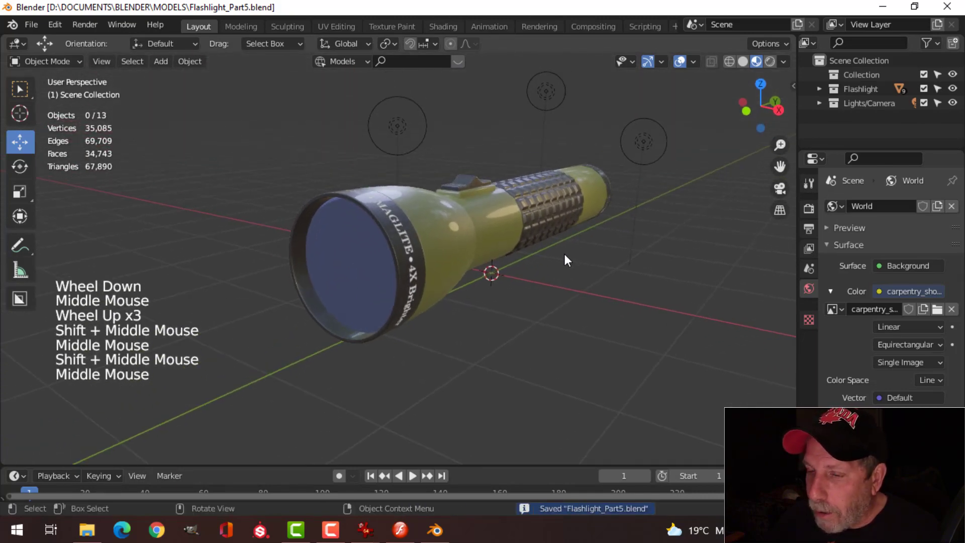
Render the flashlight from the camera view with Cycles and close the finished render window
left_click(810, 209)
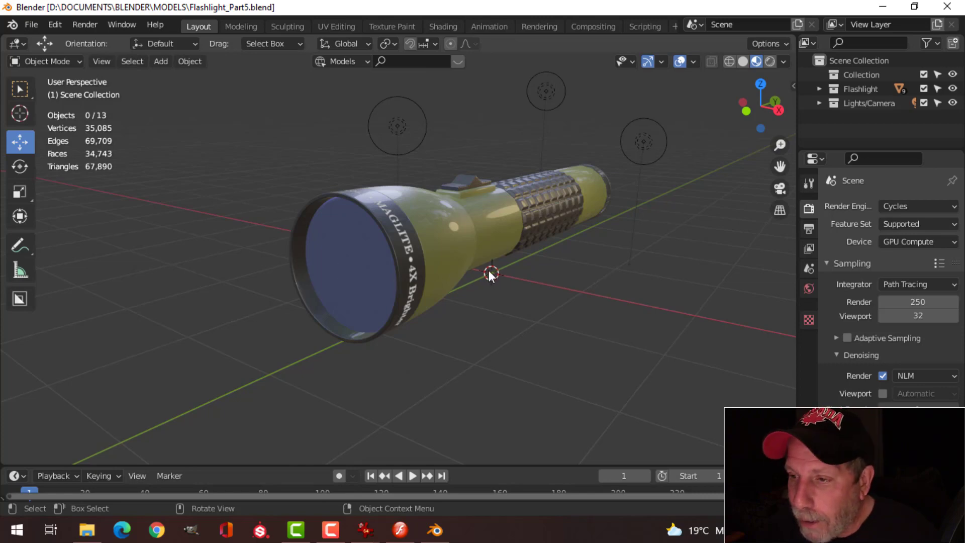
middle_click_drag(537, 299, 674, 208)
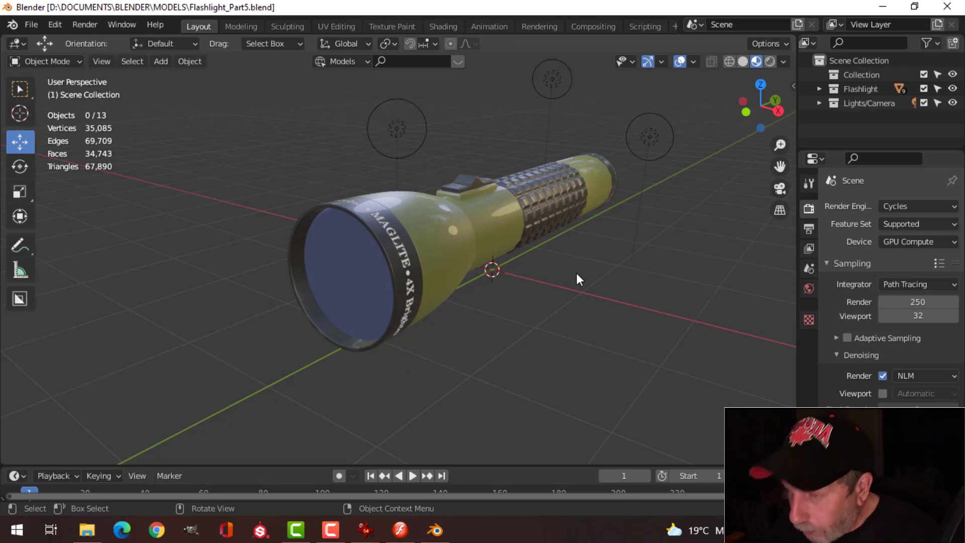
key("KP_0")
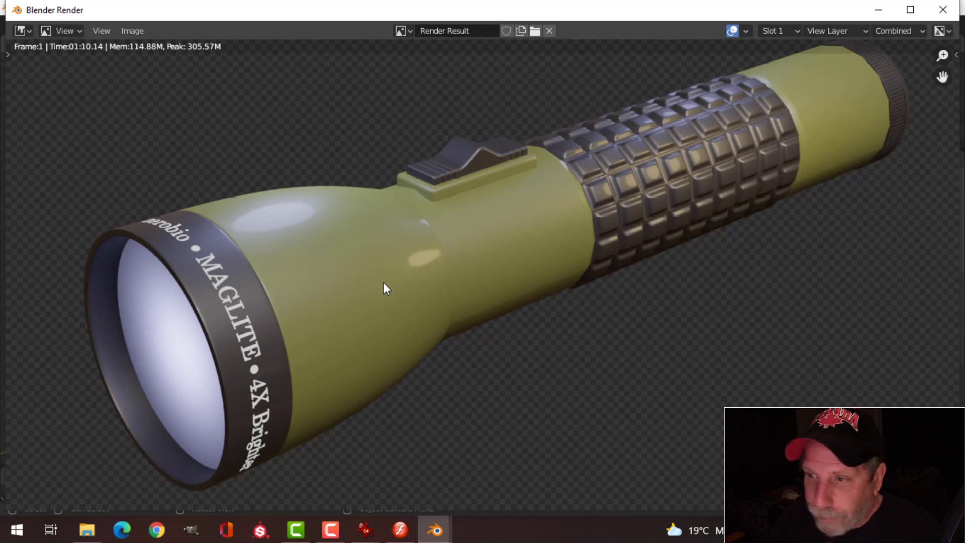
left_click(943, 10)
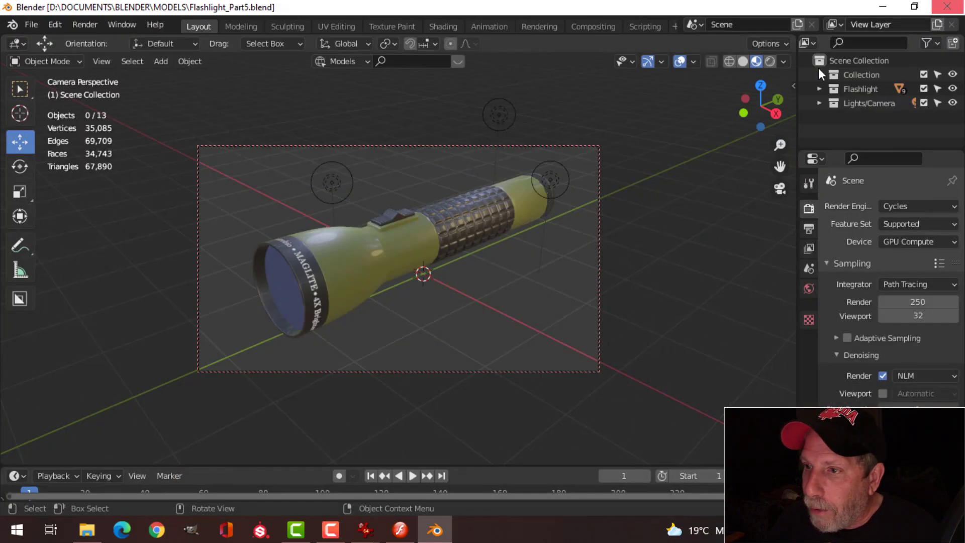
Switch to the Compositing workspace and enlarge the node editor by hiding its sidebar and shrinking the Dope Sheet
left_click(593, 27)
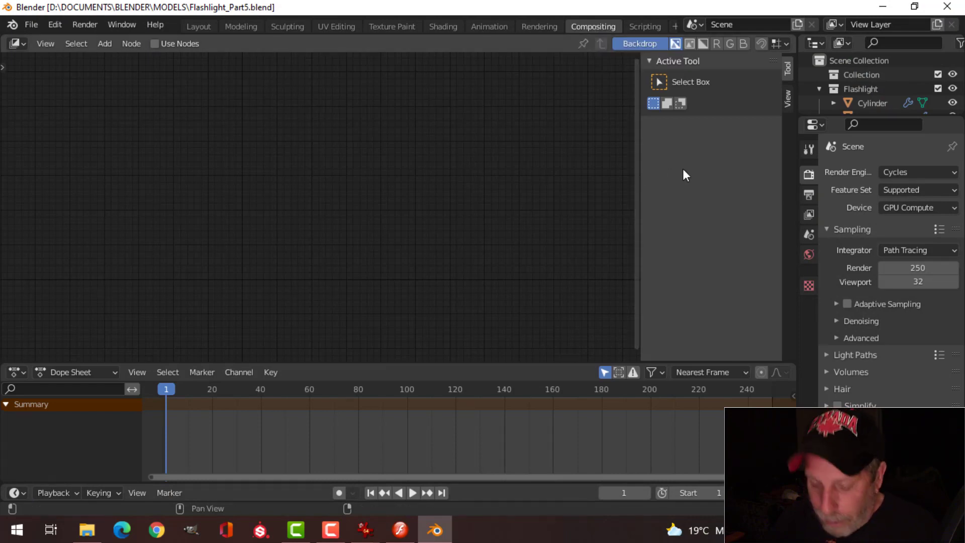
key("n")
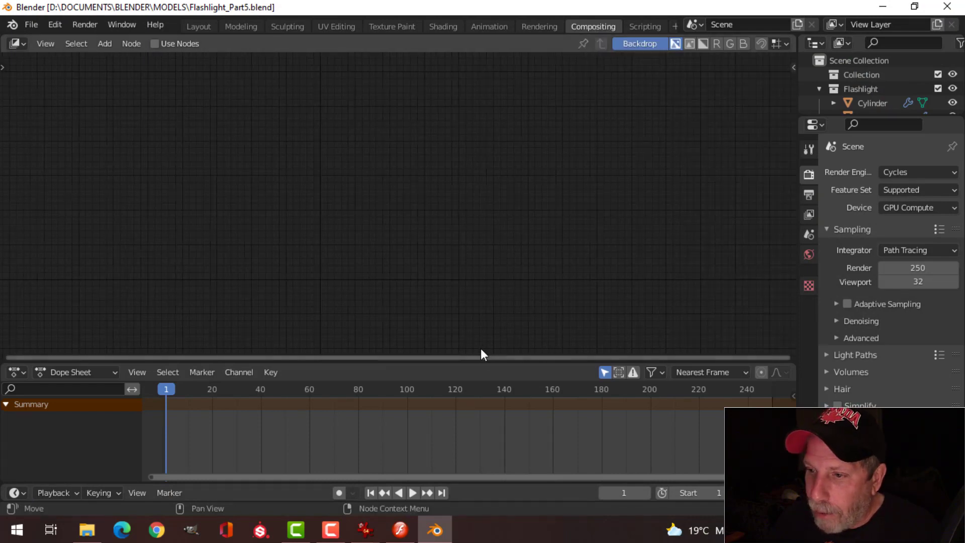
left_click_drag(478, 360, 487, 436)
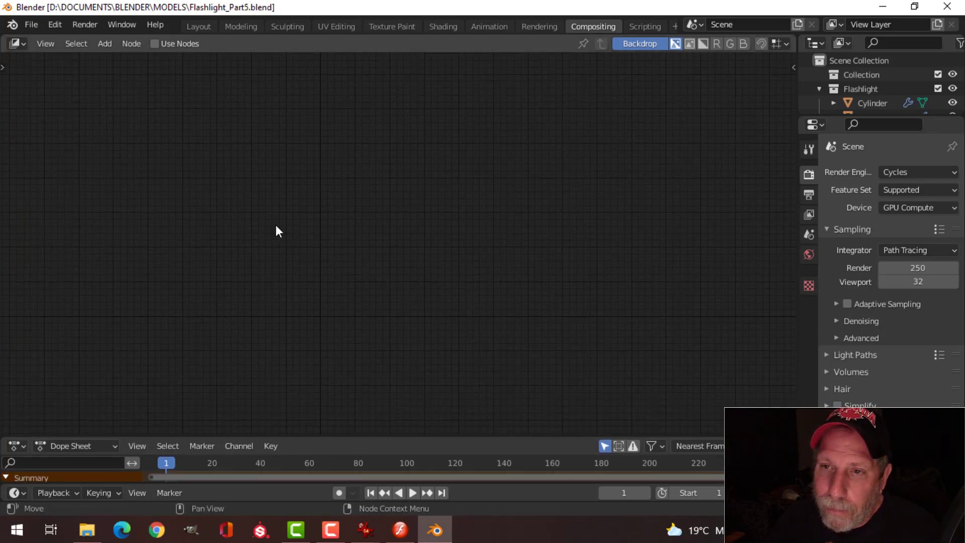
Enable Use Nodes for compositing and select the Render Layers node
left_click(156, 44)
key("Home")
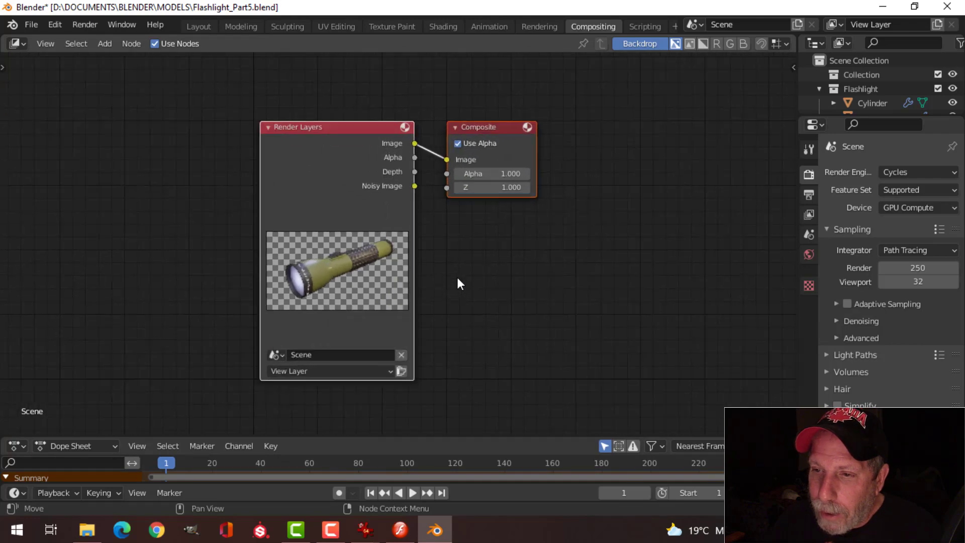
left_click(312, 127)
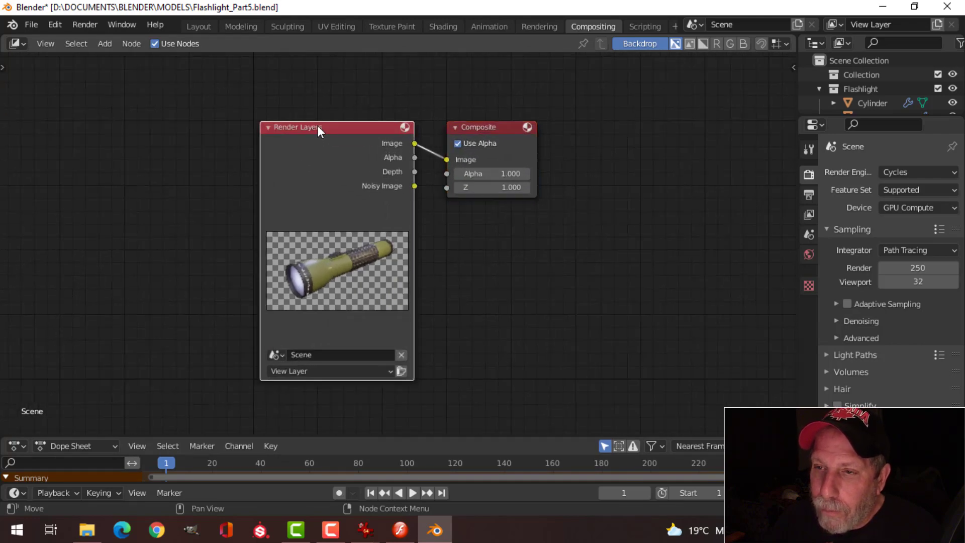
Spread the Render Layers and Composite nodes apart, and add a Viewer node fed by the Render Layers image output
left_click_drag(327, 126, 152, 89)
left_click_drag(495, 125, 631, 78)
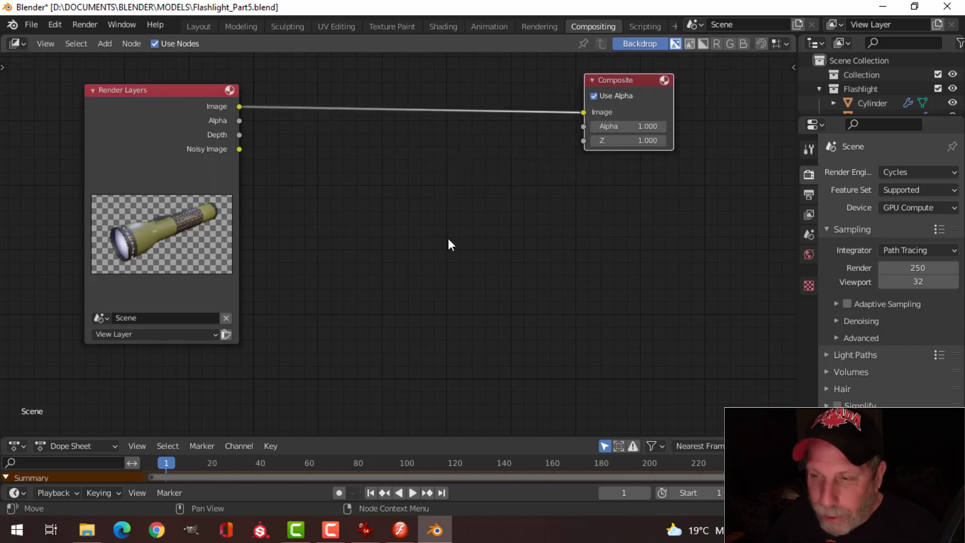
key("shift+a")
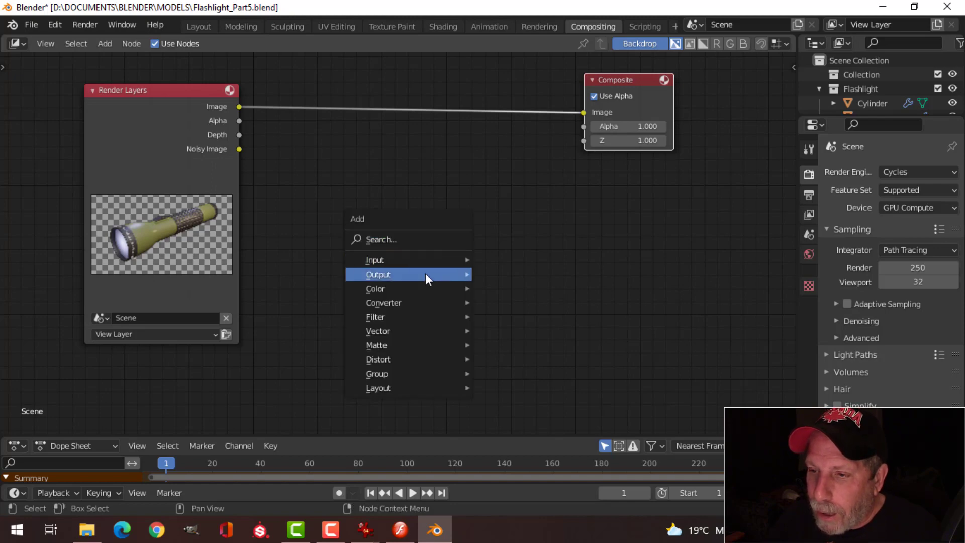
mouse_move(425, 275)
left_click(512, 334)
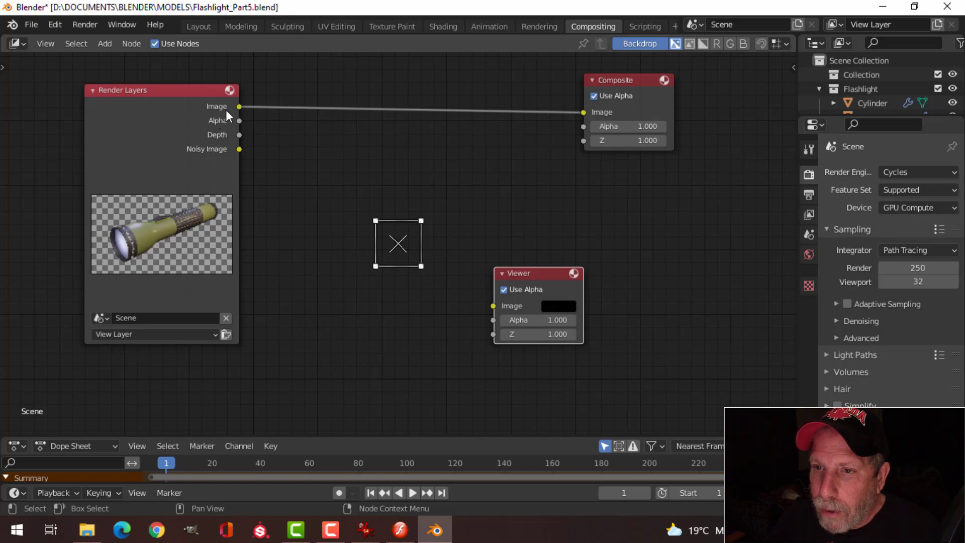
left_click_drag(238, 107, 495, 307)
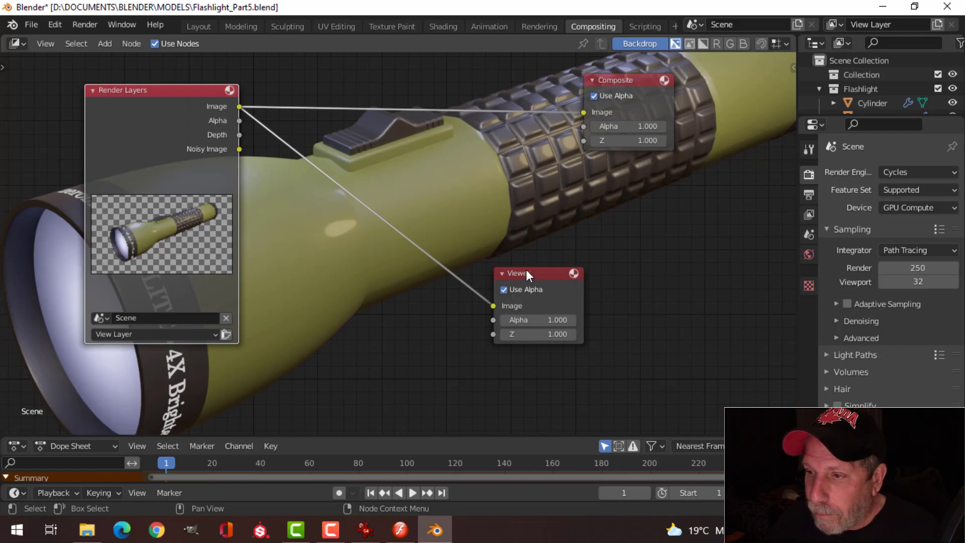
left_click_drag(526, 270, 582, 272)
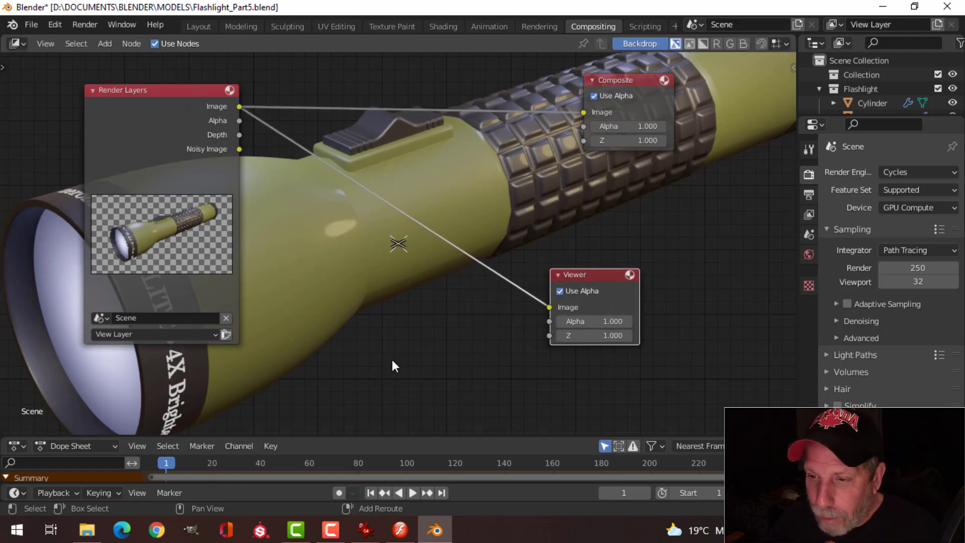
Add a Glare filter node on the link between Render Layers and Viewer, and shift the Render Layers node to uncover the lens
key("shift+a")
mouse_move(352, 403)
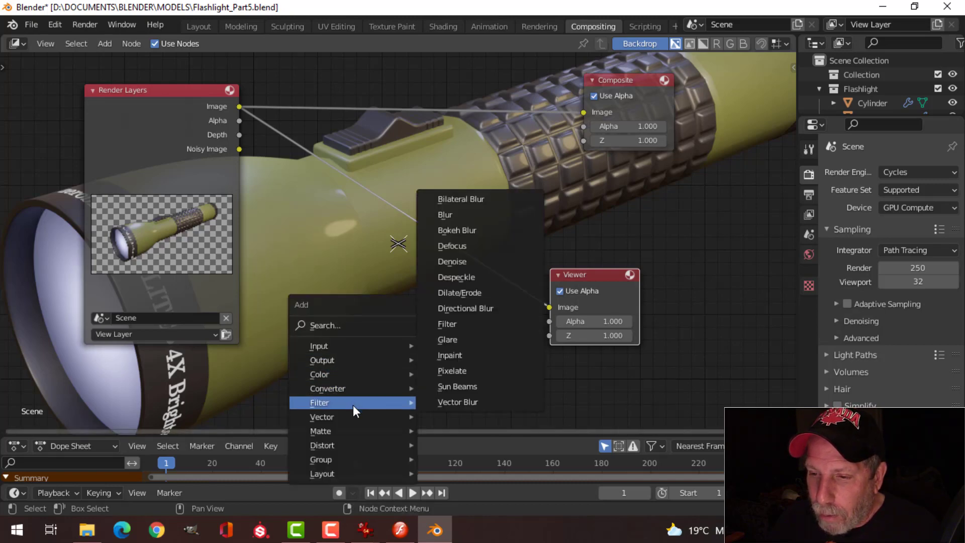
left_click(451, 339)
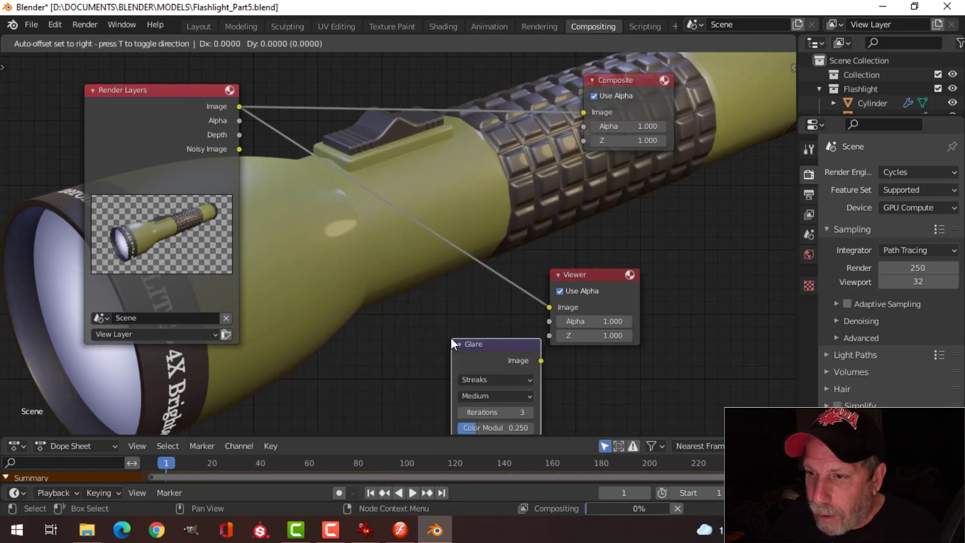
left_click(391, 201)
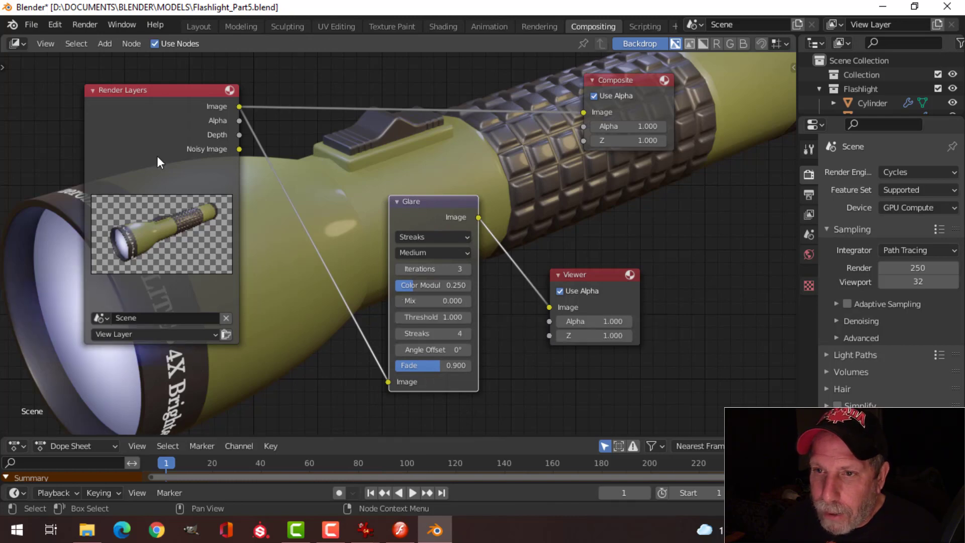
left_click_drag(163, 95, 211, 87)
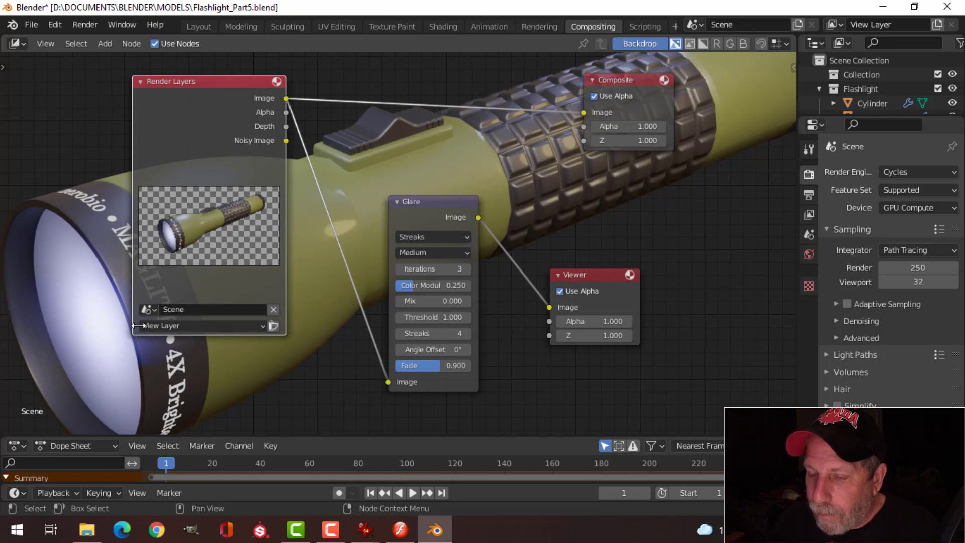
Set the Glare node's type to Fog Glow and its quality to High
left_click(435, 237)
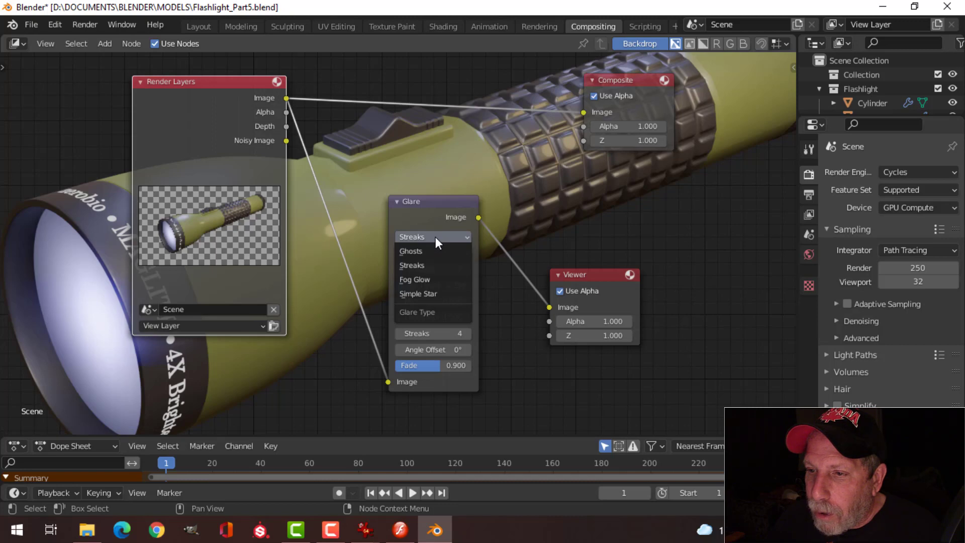
left_click(424, 279)
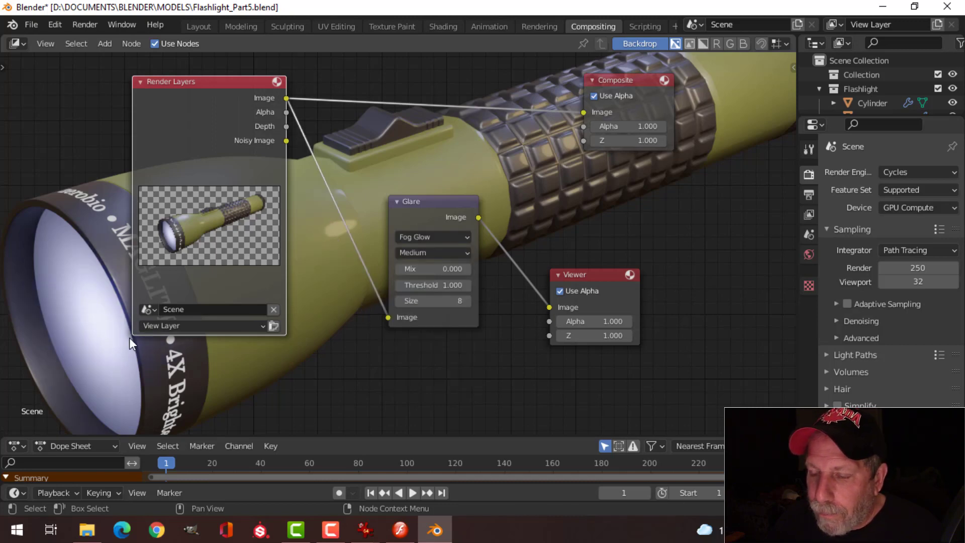
left_click(407, 252)
left_click(407, 267)
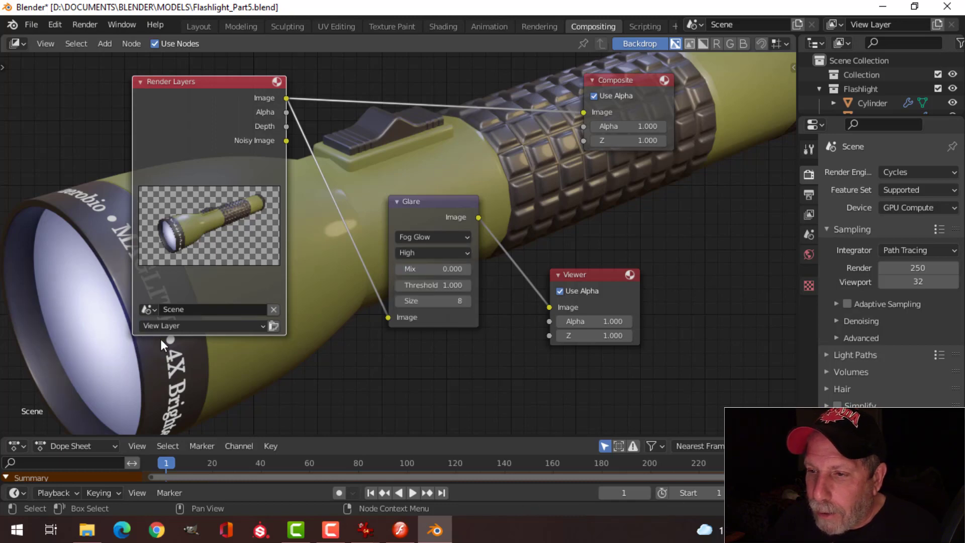
Try a higher threshold on the Glare node and reset it to 1
mouse_move(441, 285)
left_mouse_down()
mouse_move(412, 285)
mouse_move(452, 286)
left_mouse_up()
double_click(433, 285)
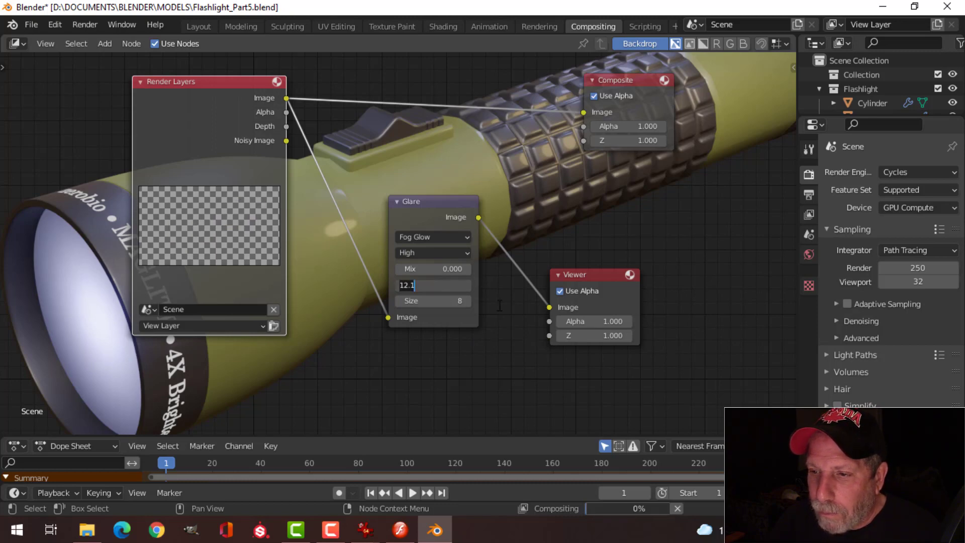
type("1")
key("Return")
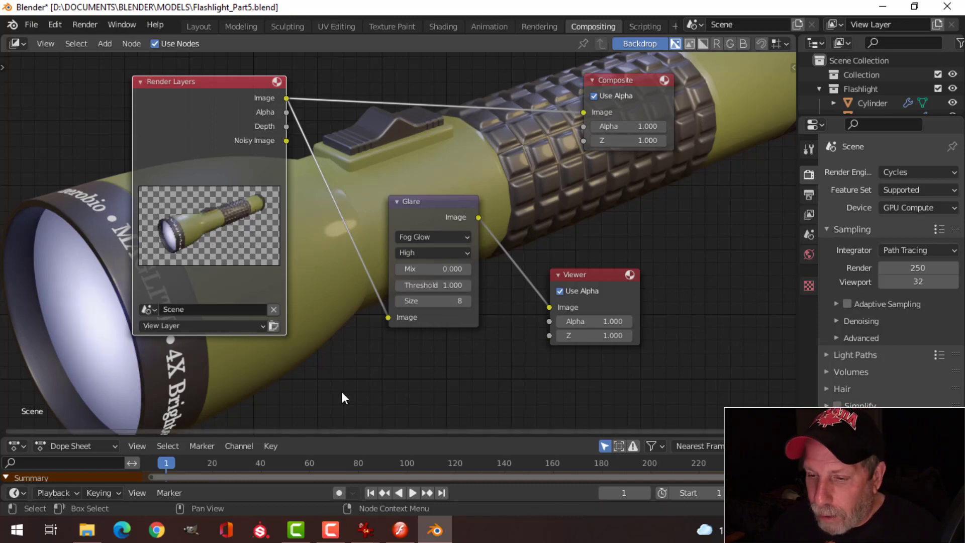
In the Layout workspace, hide the flashlight's lens and set the bulb material's emission strength to 100
left_click(210, 26)
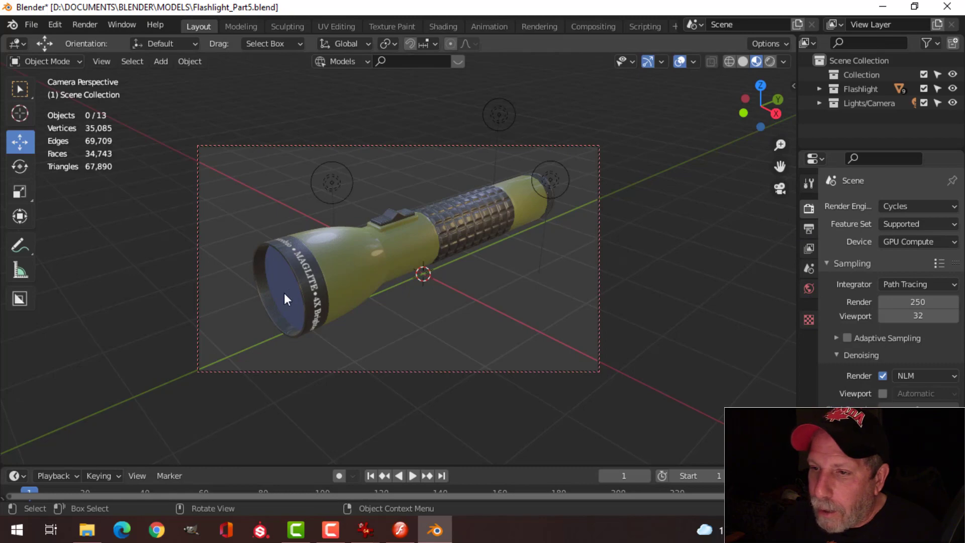
key("KP_0")
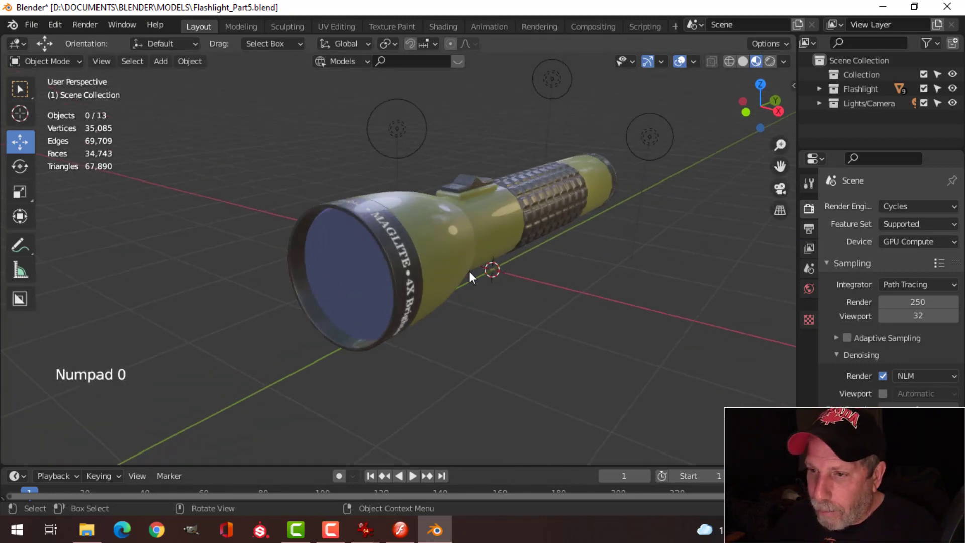
left_click(369, 269)
key("h")
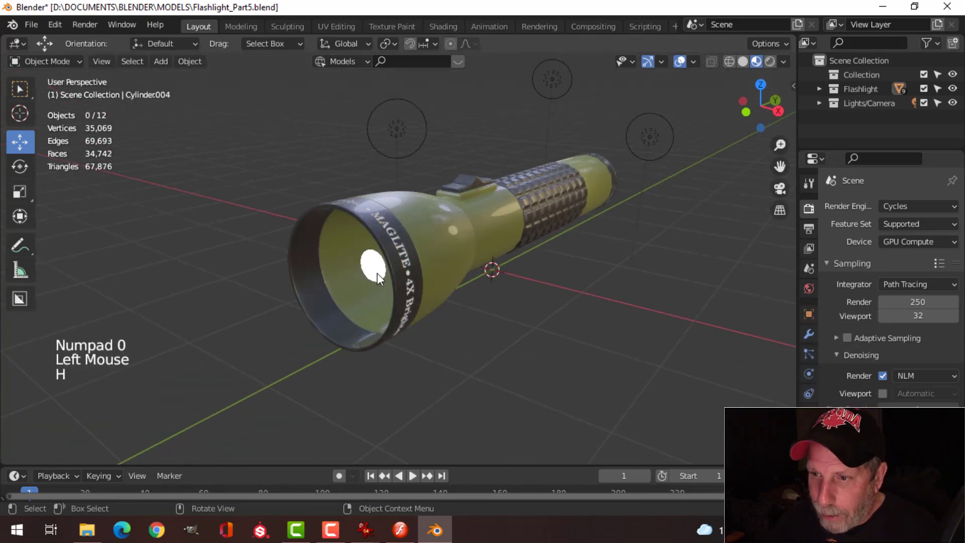
left_click(374, 265)
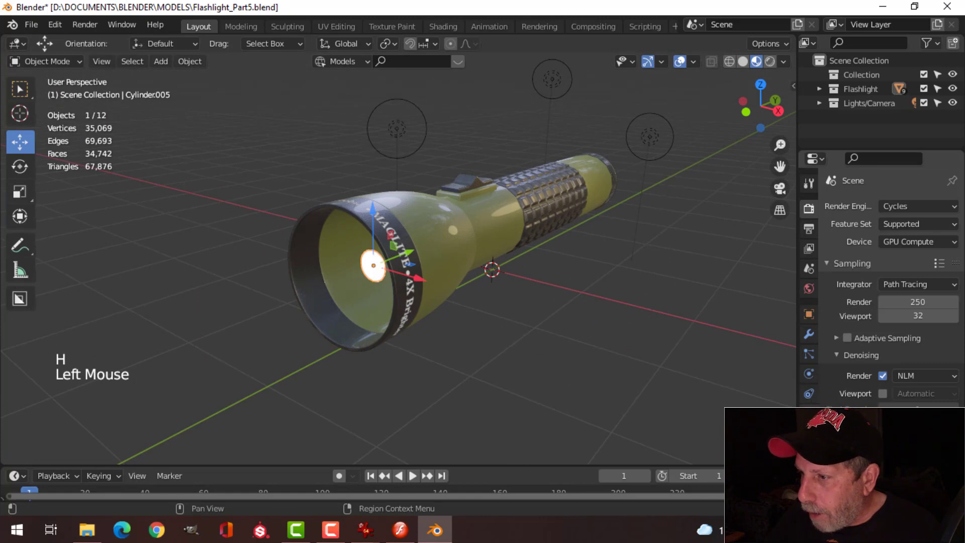
left_click(809, 405)
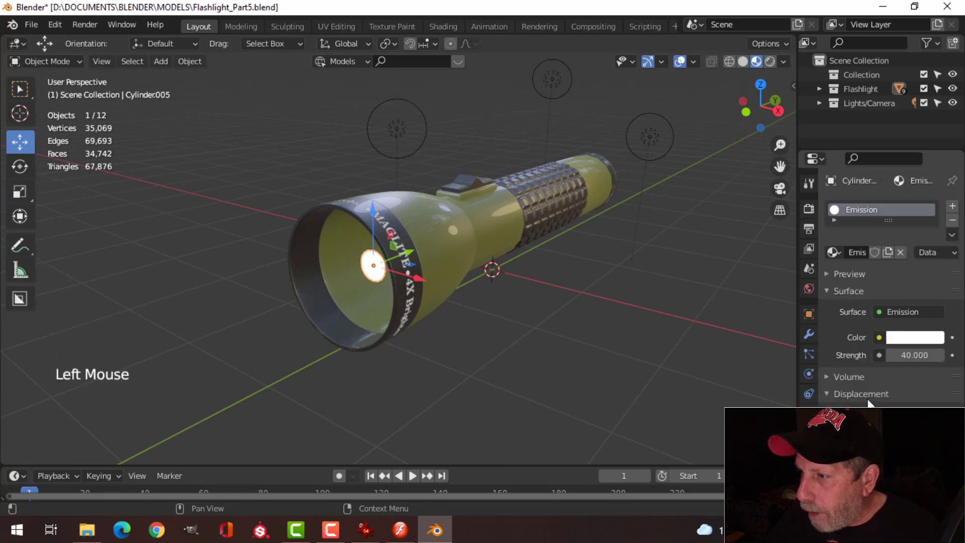
double_click(906, 359)
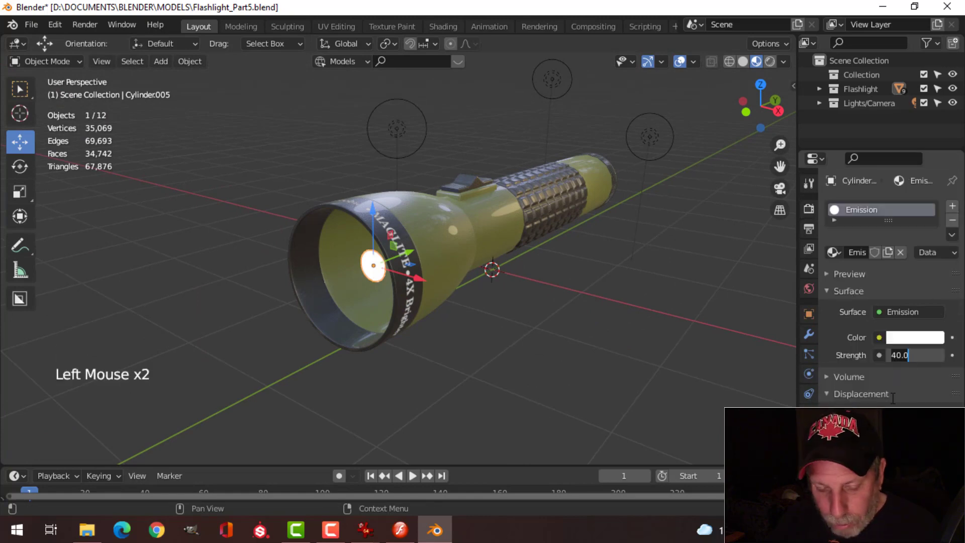
type("100")
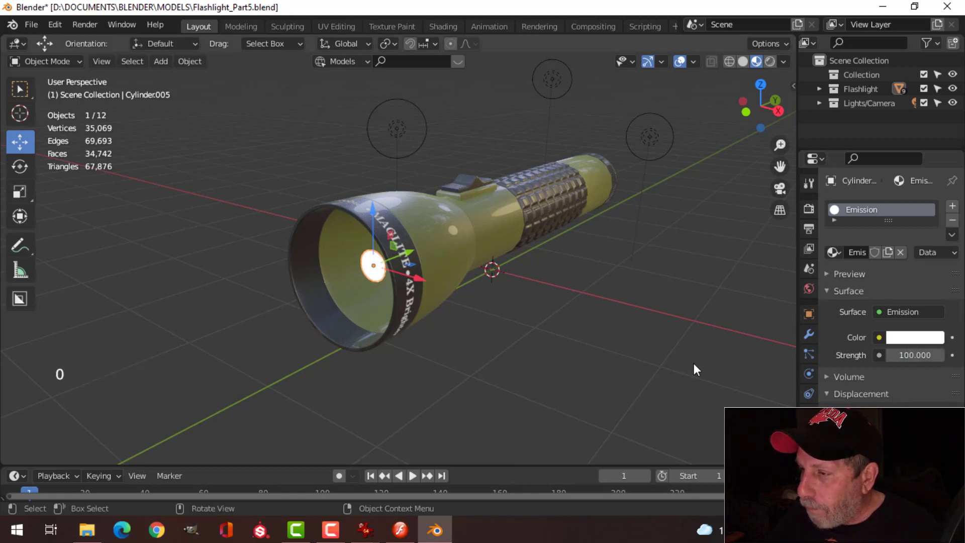
Unhide and deselect the lens, render the flashlight again and close the finished render window
left_click(808, 208)
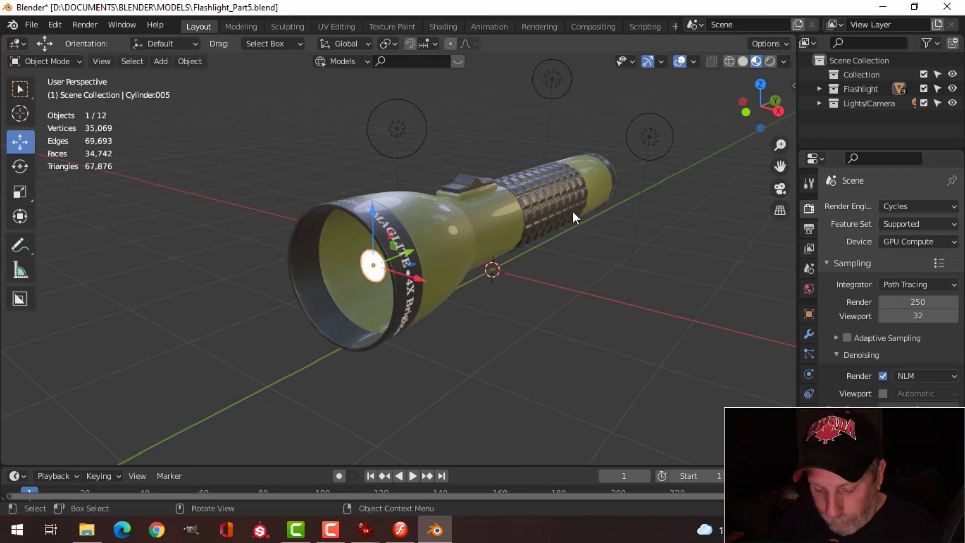
key("alt+h")
key("alt+a")
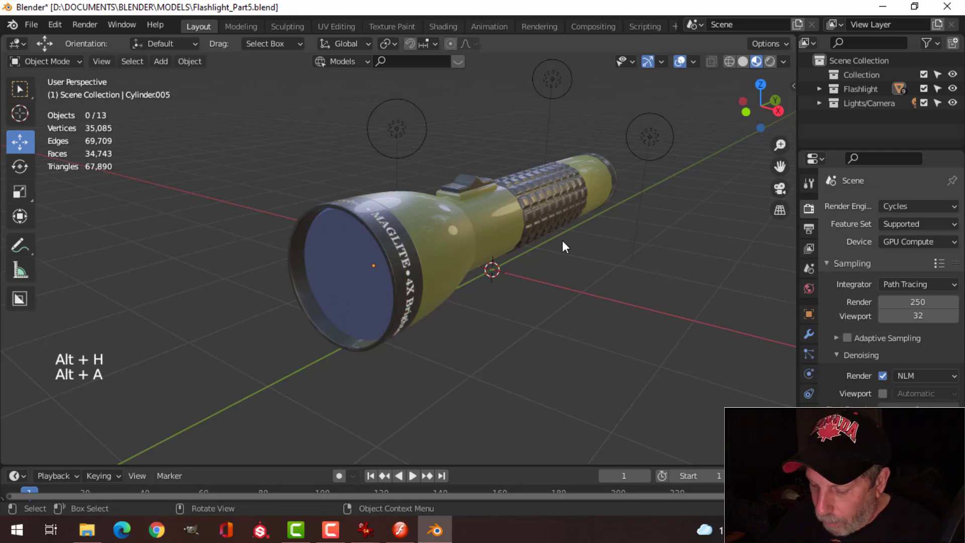
key("F12")
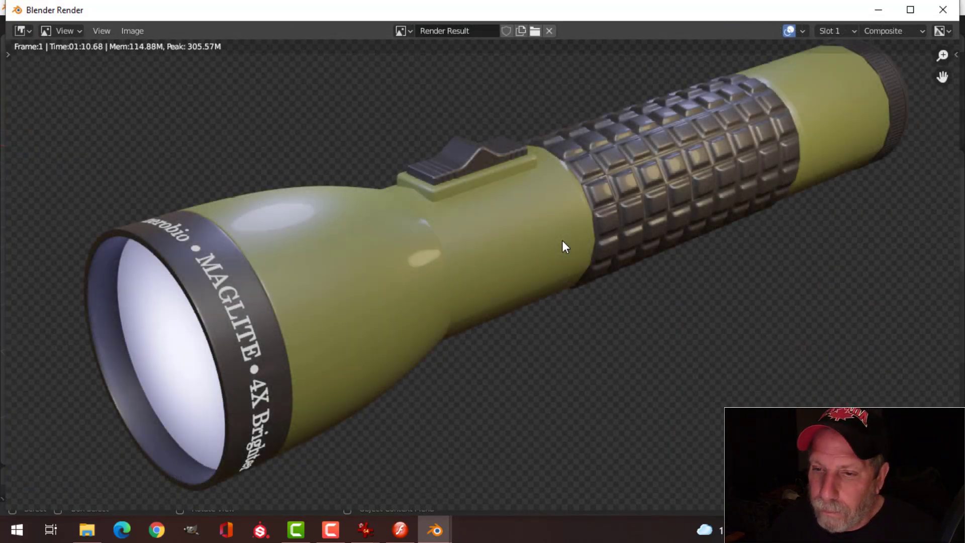
left_click(943, 10)
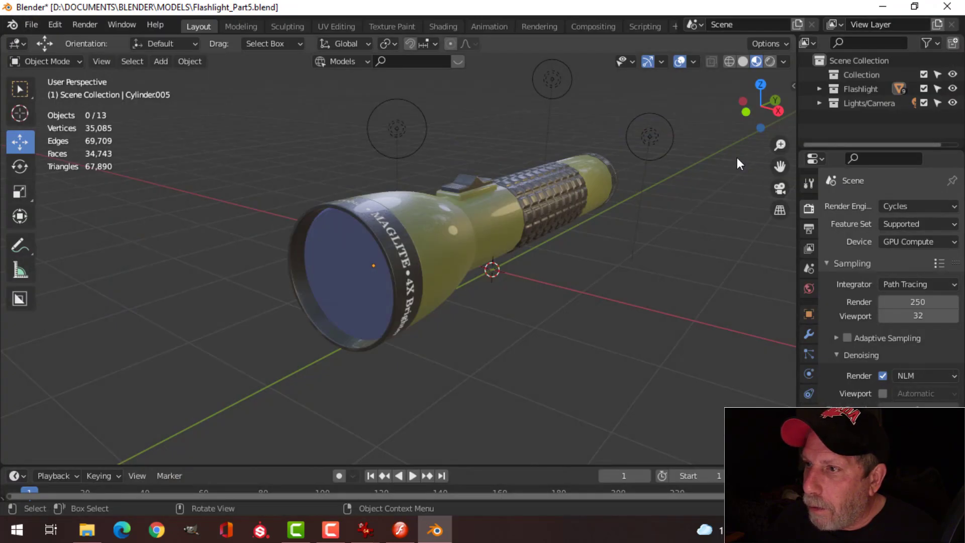
In the Compositing workspace, connect the Glare node's image output to the Composite node
left_click(593, 27)
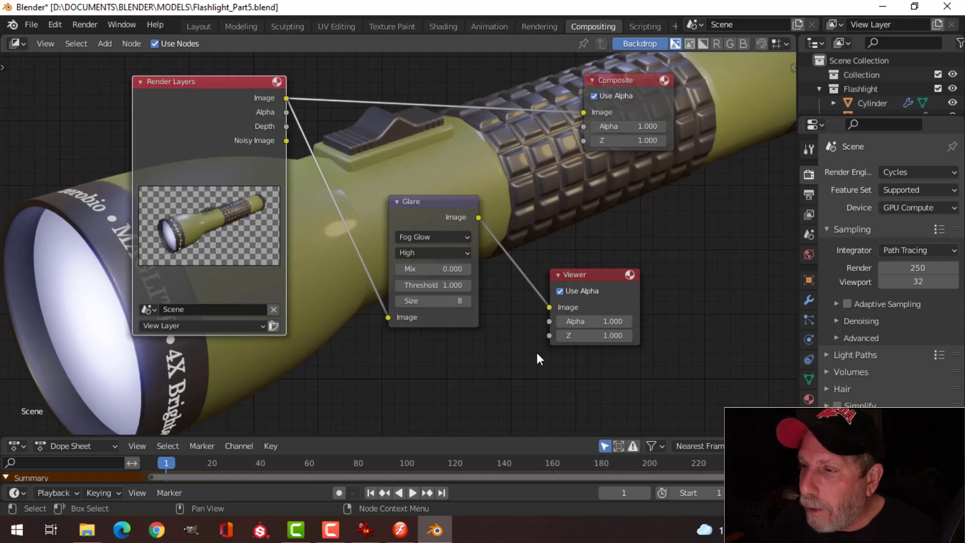
left_click_drag(478, 218, 584, 113)
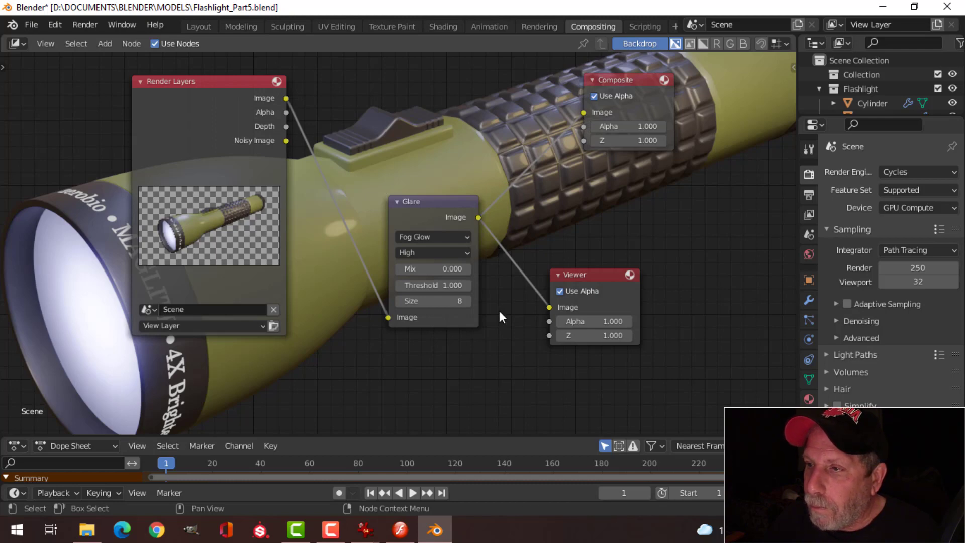
In the Layout workspace's camera view, set a render region around the flashlight head, render it and close the render window
left_click(200, 27)
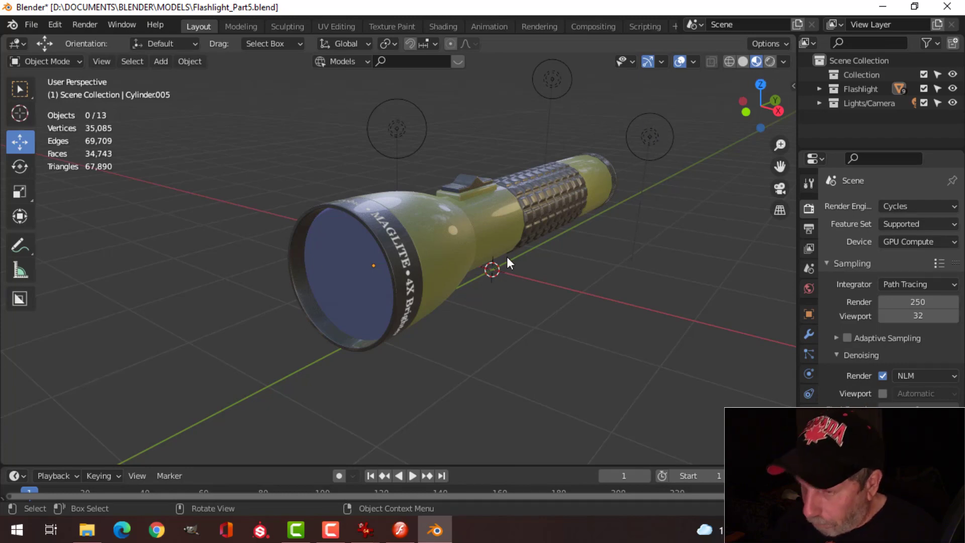
key("KP_0")
key("ctrl+b")
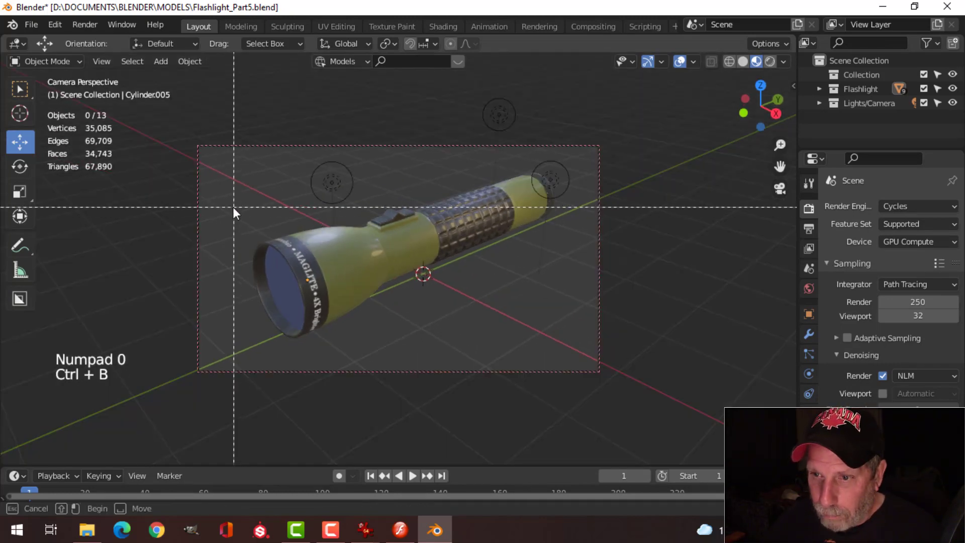
left_click_drag(233, 207, 345, 351)
key("F12")
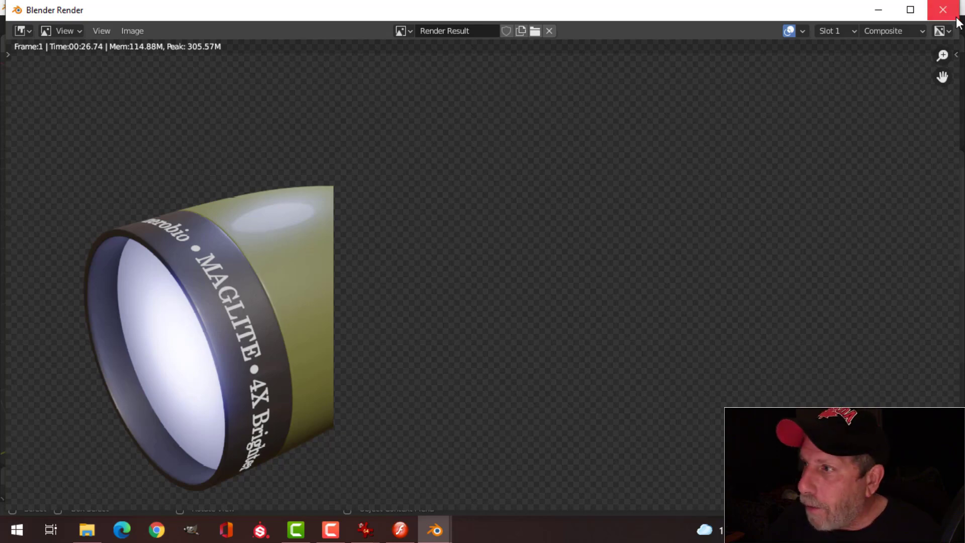
left_click(943, 10)
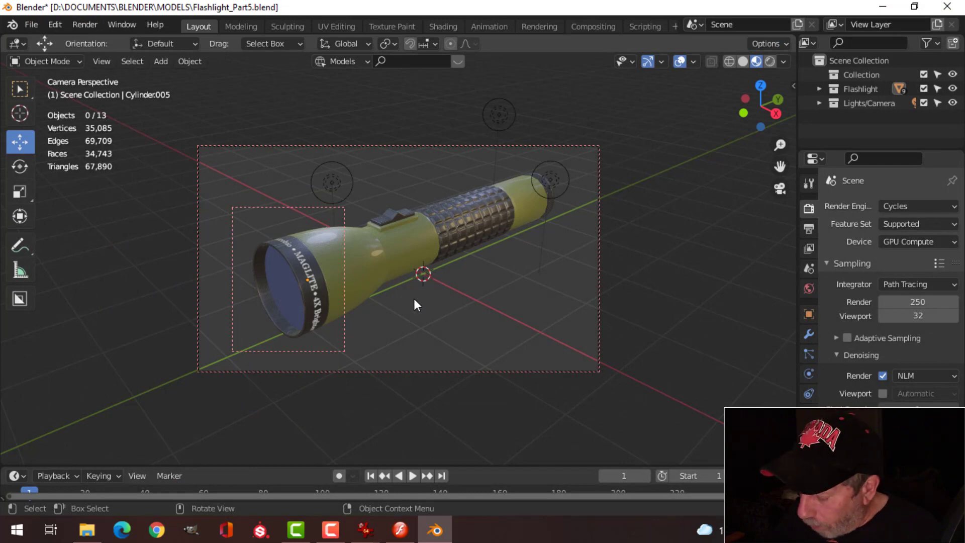
Darken the translucent color of the lens material and render the flashlight head region again
key("KP_0")
left_click(386, 282)
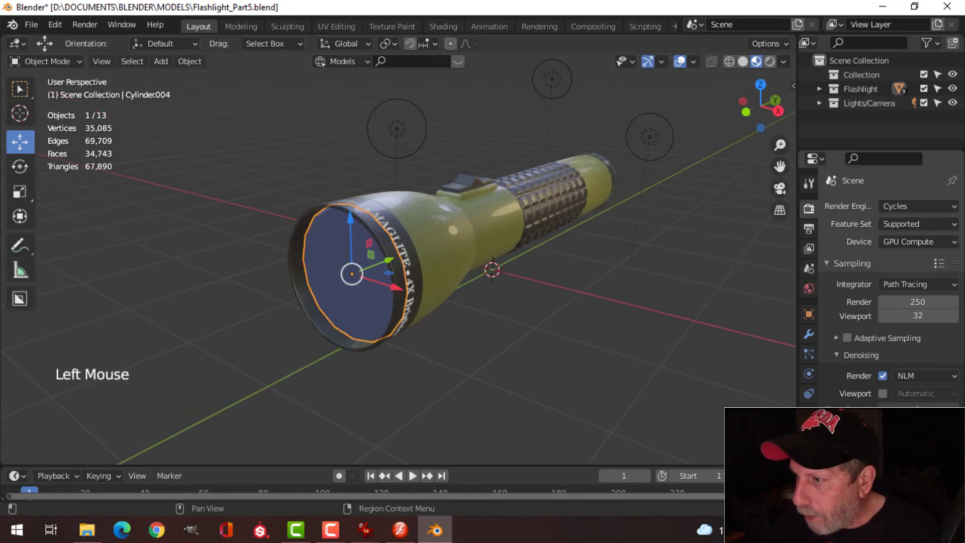
left_click(809, 433)
left_click(911, 336)
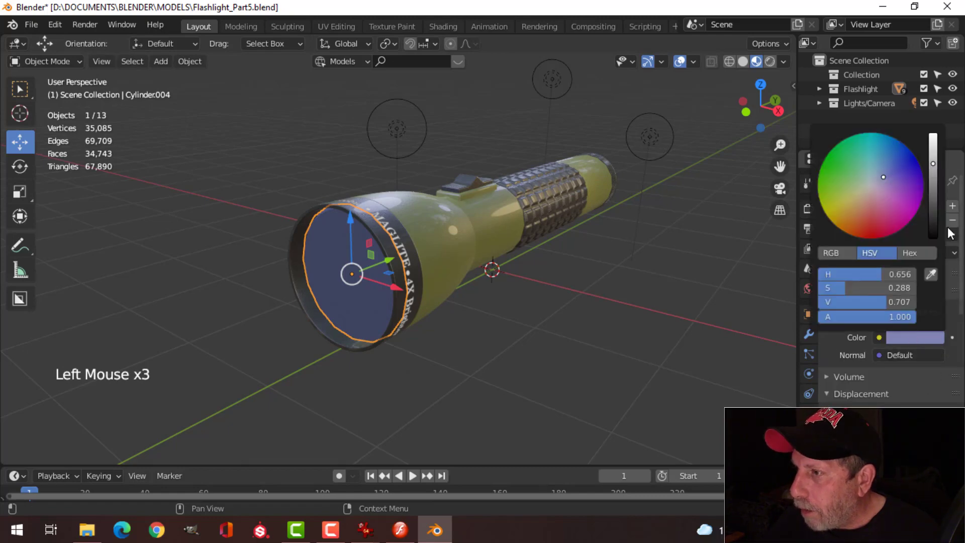
left_click_drag(933, 170, 932, 183)
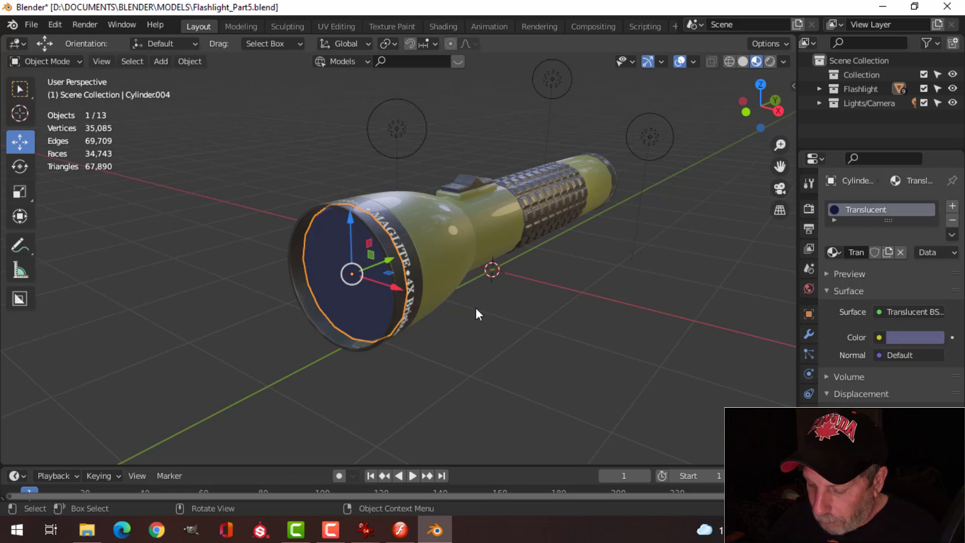
key("F12")
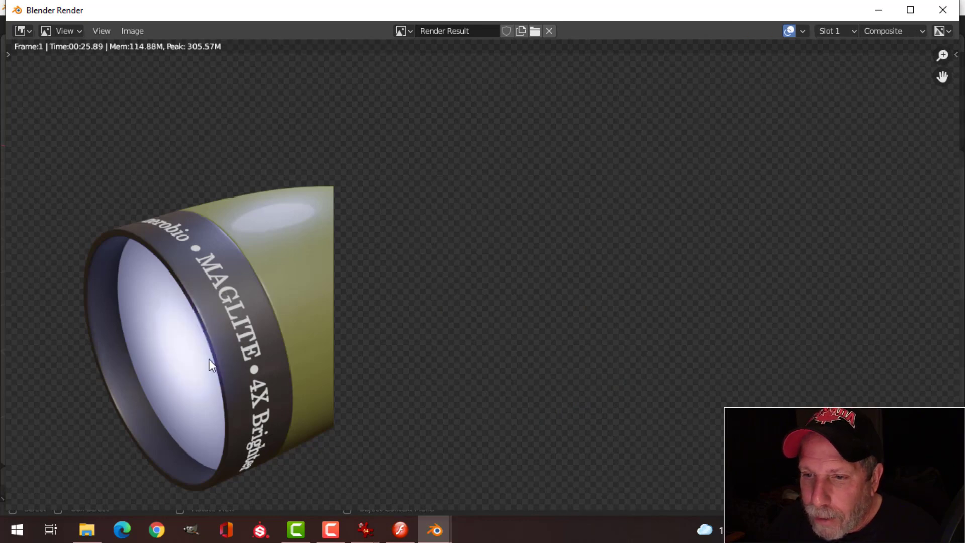
Close the render window and hide the lens to expose the inside of the flashlight head
key("Escape")
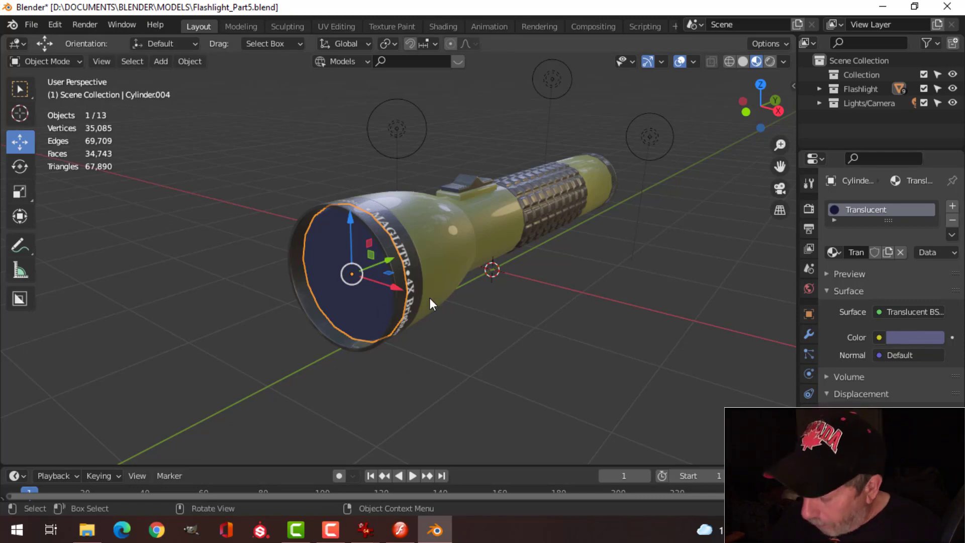
key("KP_0")
key("KP_0")
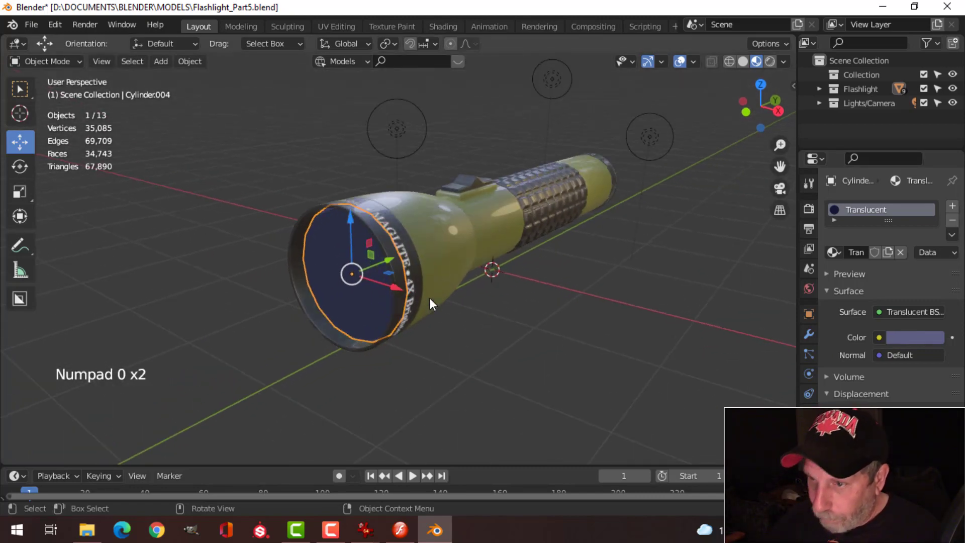
key("h")
middle_click_drag(411, 297, 432, 282)
Select the emissive bulb disc inside the head and snap the 3D cursor to it in front view
left_click(446, 245)
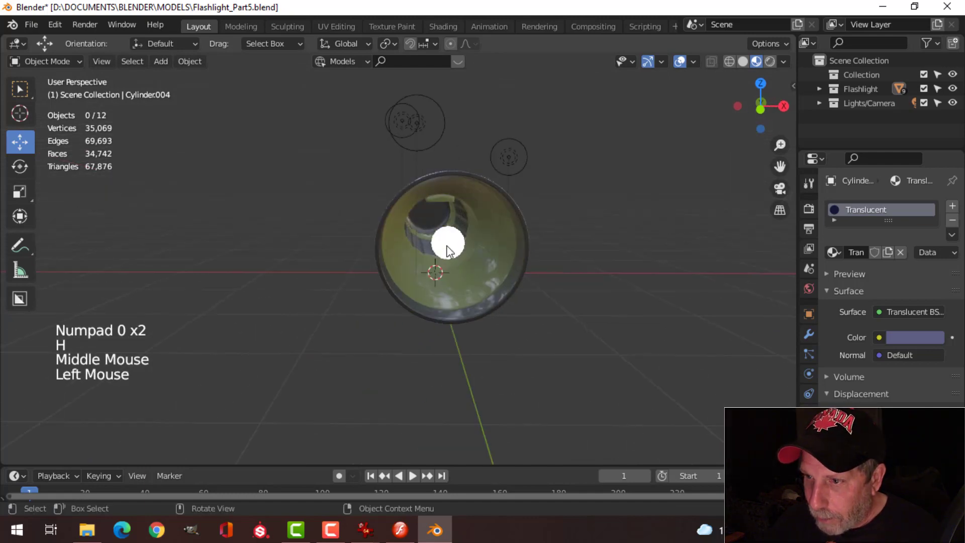
key("KP_1")
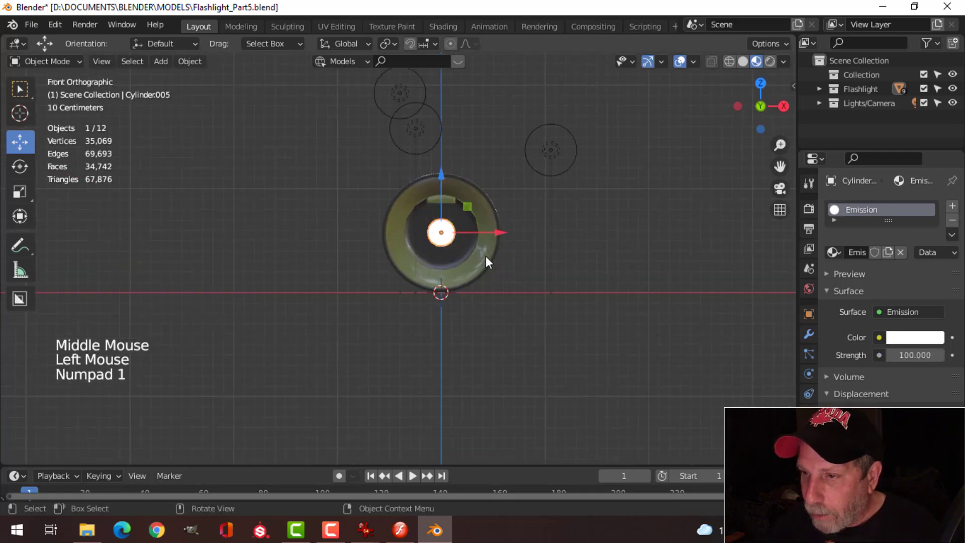
scroll(523, 231, "up", 4)
middle_click_drag(523, 238, 442, 293, "shift")
scroll(441, 294, "up", 3)
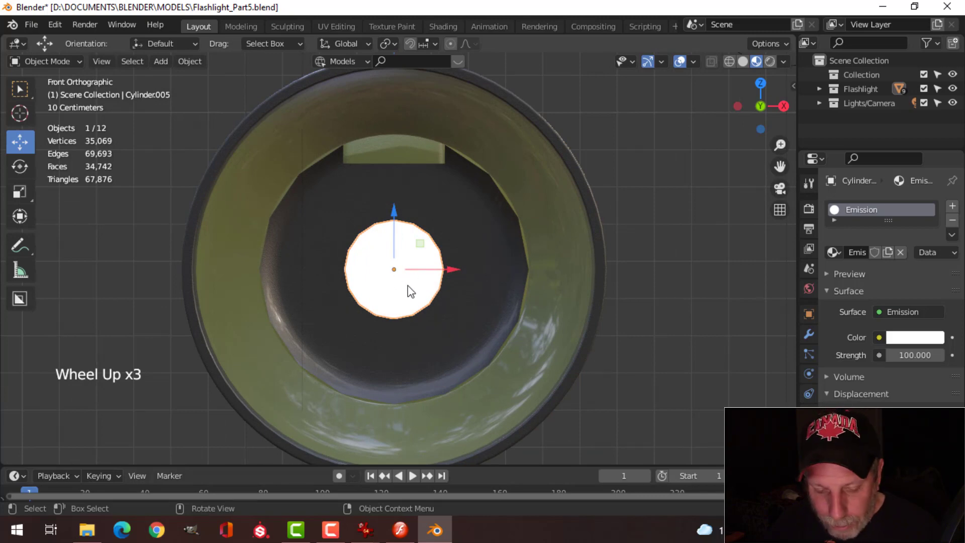
key("shift+s")
left_click(408, 369)
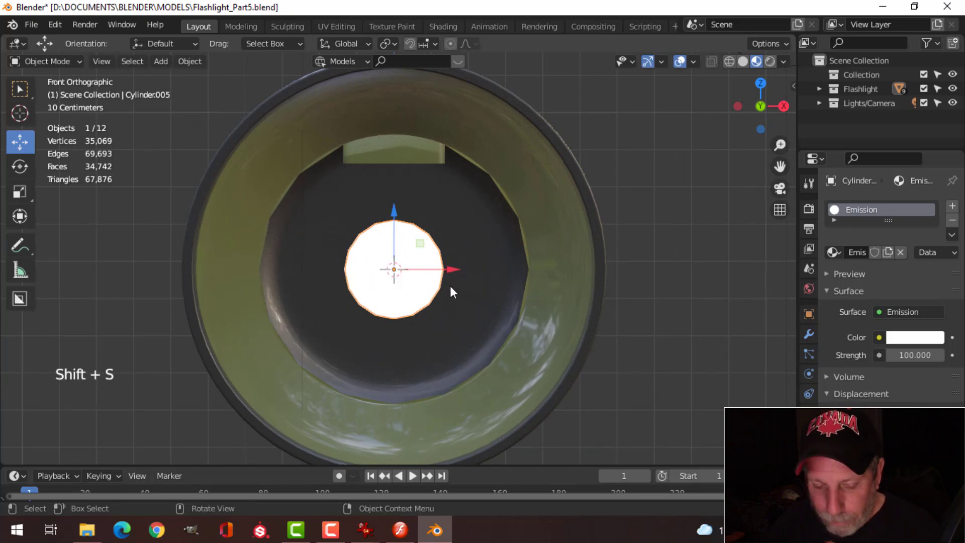
Duplicate the bulb disc, move the copy straight up above it and scale it down to about a third of its size
key("shift+d")
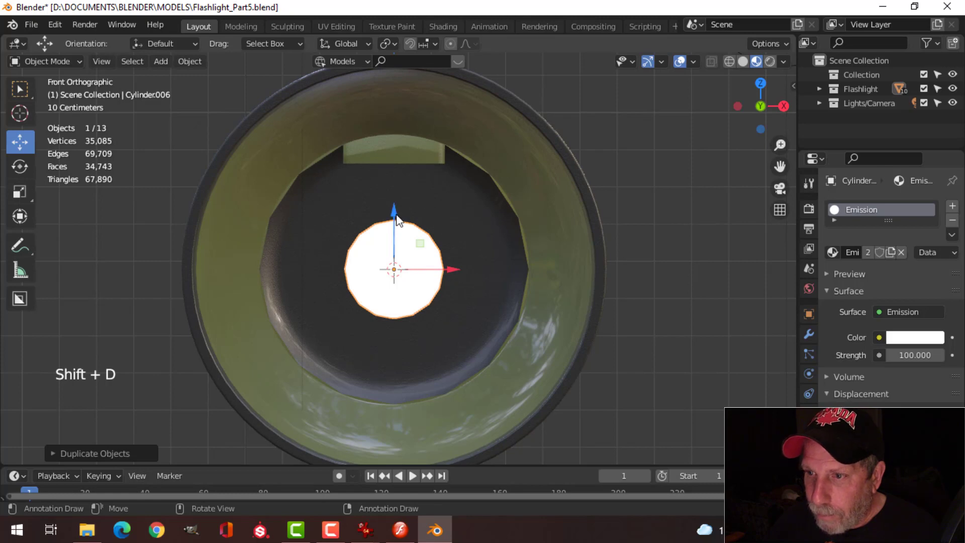
left_click_drag(396, 214, 393, 133)
key("s")
left_click(483, 158)
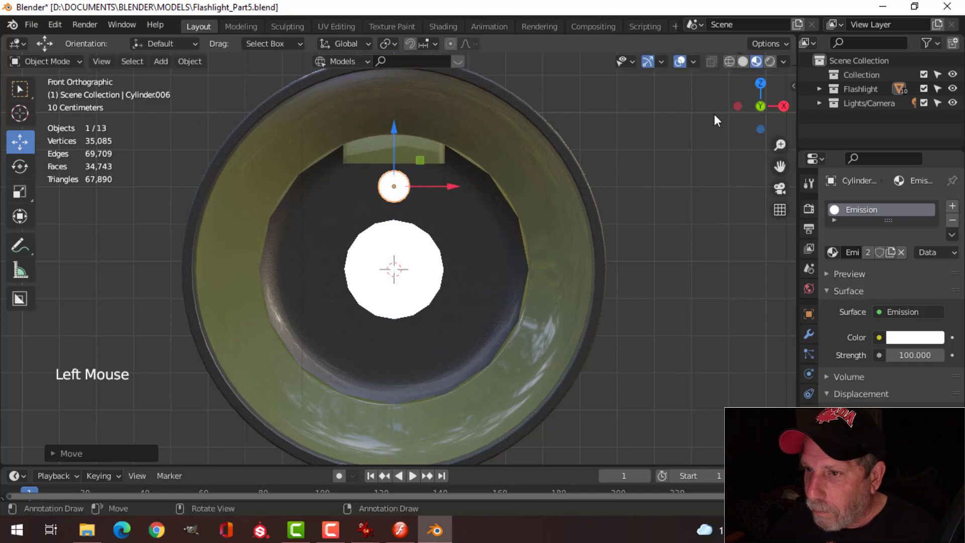
Check the face orientation of the discs and flashlight head with the Face Orientation overlay and turn the overlay off
middle_click_drag(714, 114, 671, 142)
left_click(694, 61)
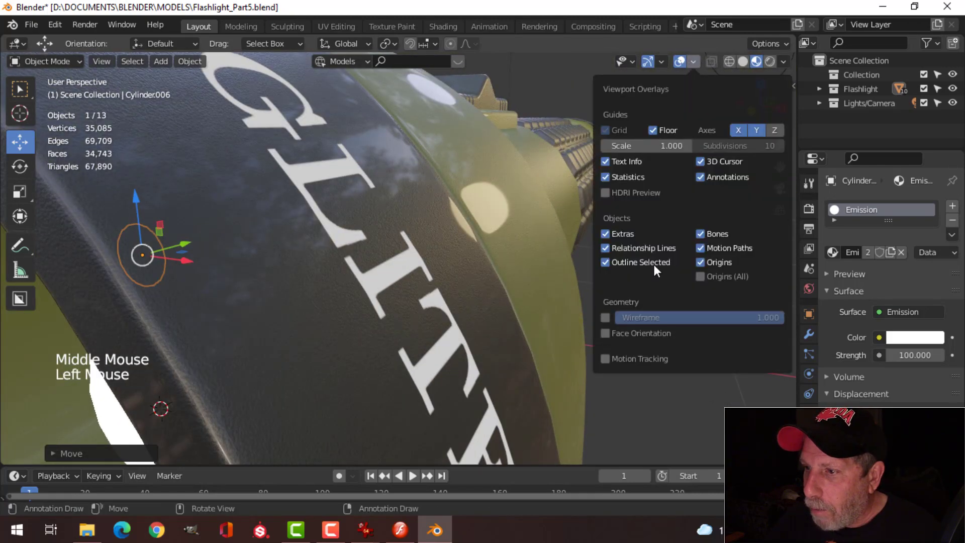
left_click(631, 331)
scroll(354, 327, "down", 3)
mouse_move(354, 326)
middle_mouse_down()
mouse_move(375, 314)
mouse_move(370, 326)
mouse_move(336, 329)
middle_mouse_up()
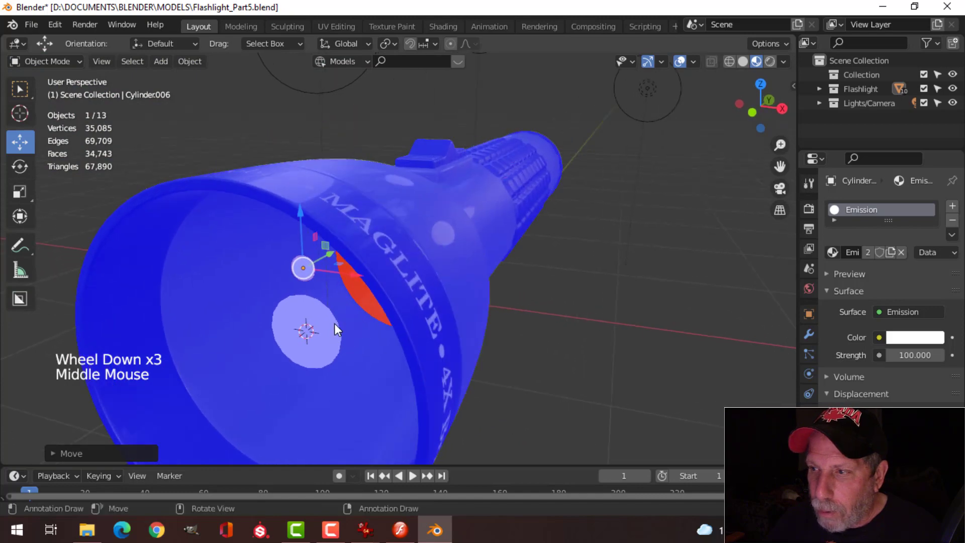
left_click(693, 62)
left_click(632, 332)
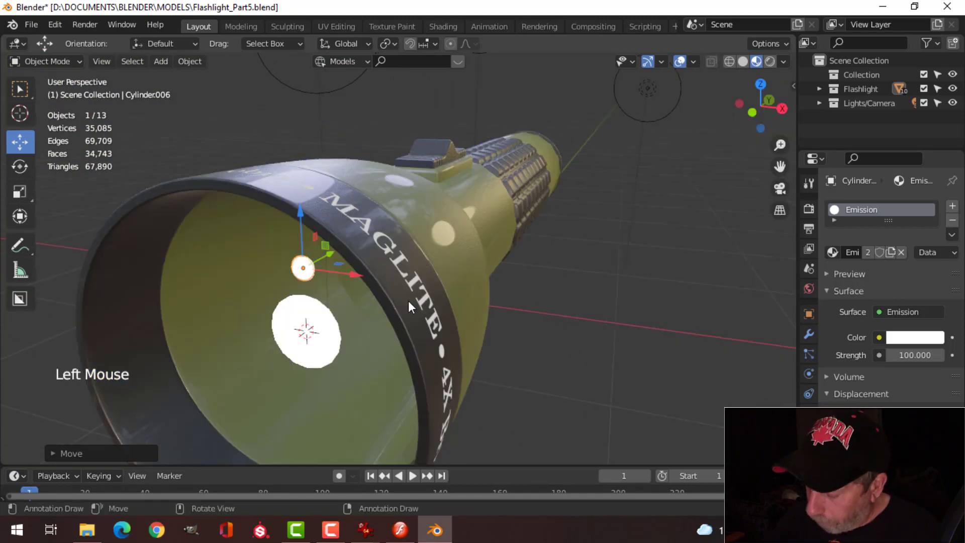
Set the small disc's origin to the 3D cursor at the centre of the large disc
key("KP_1")
scroll(409, 292, "up", 3)
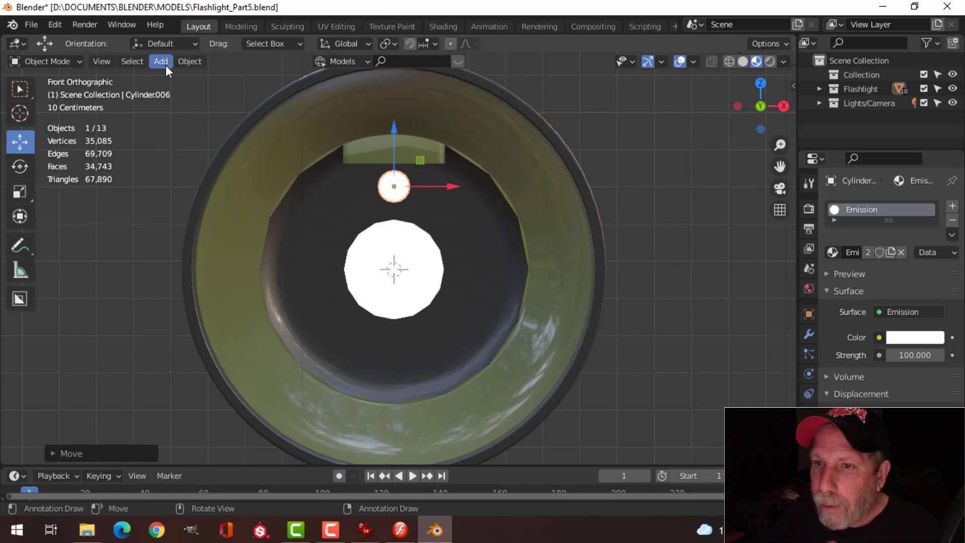
left_click(190, 61)
mouse_move(227, 91)
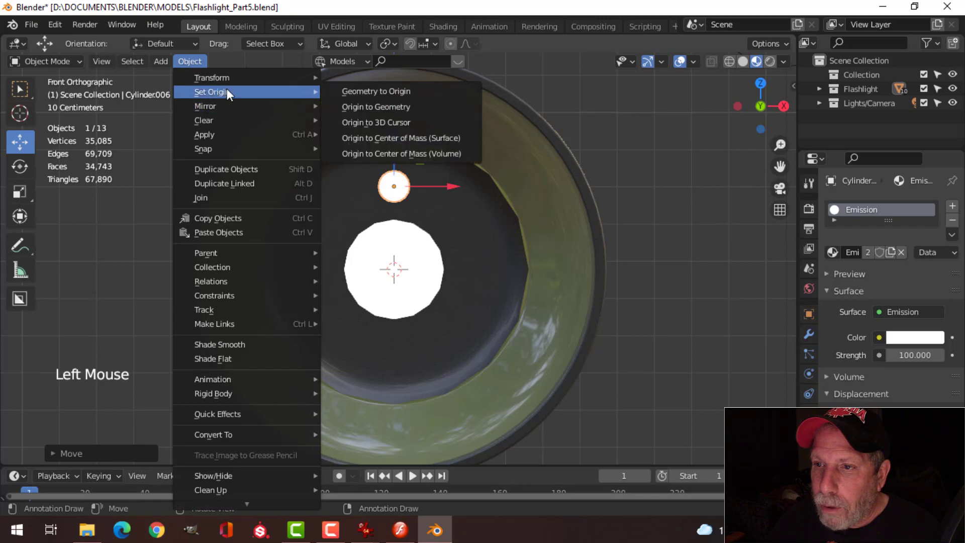
left_click(379, 121)
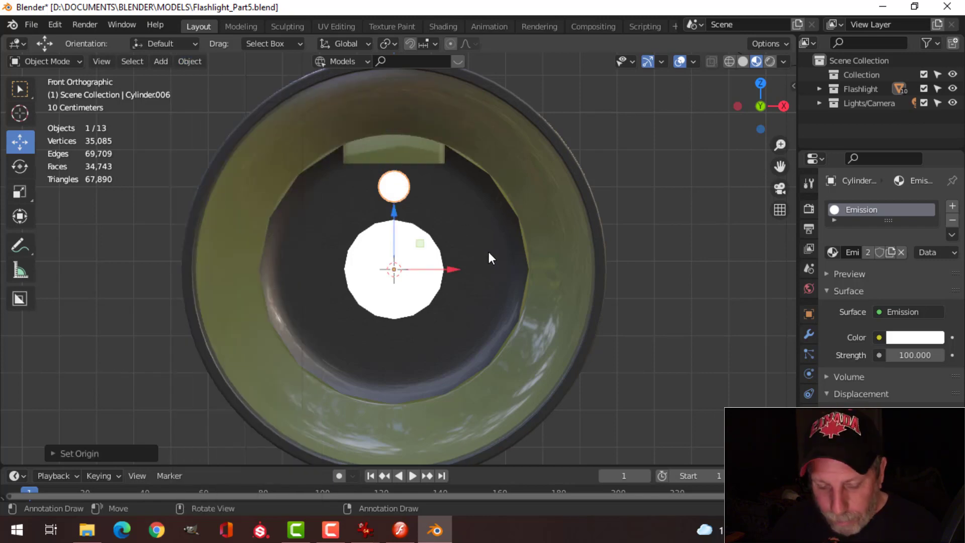
Make three successive duplicates of the small disc in front view, each rotated a further 45° around the large disc
key("shift+d")
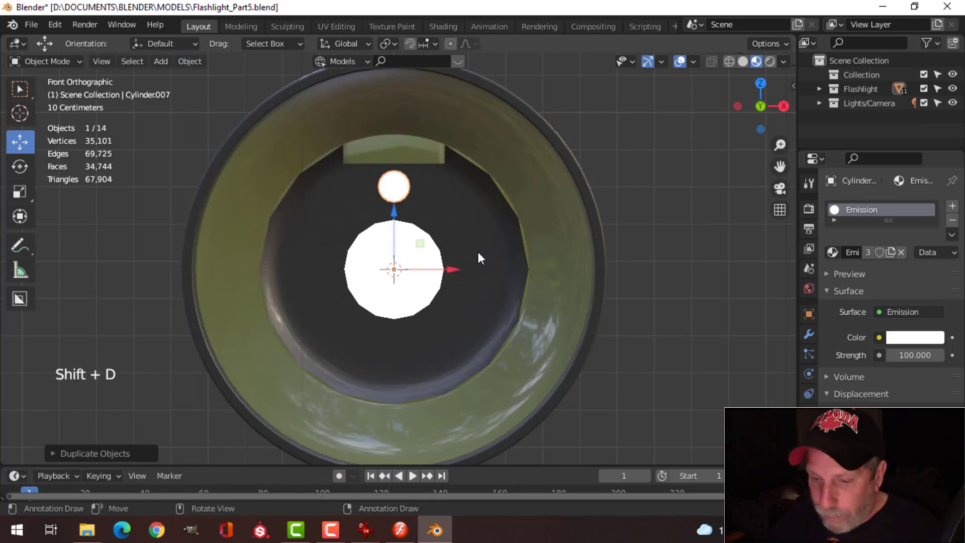
type("r45")
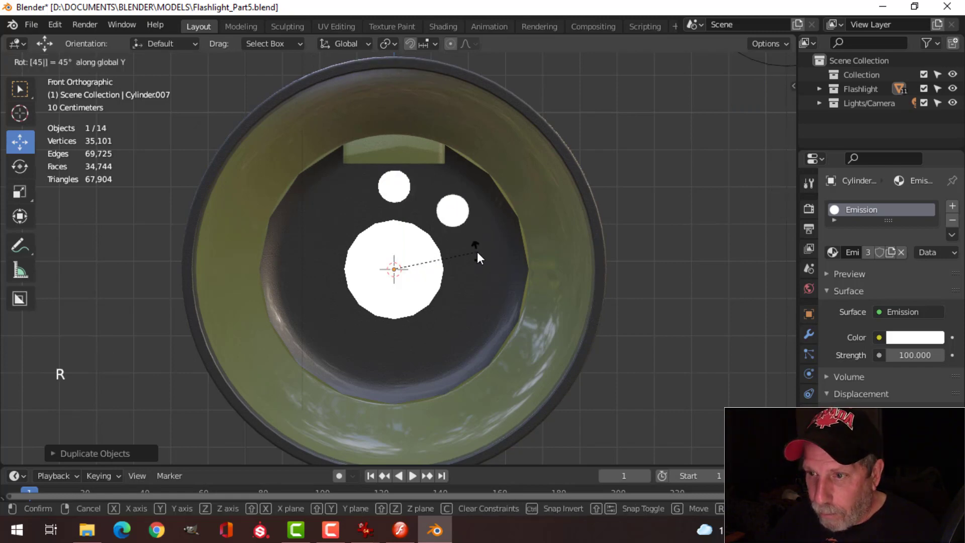
key("Return")
key("shift+d")
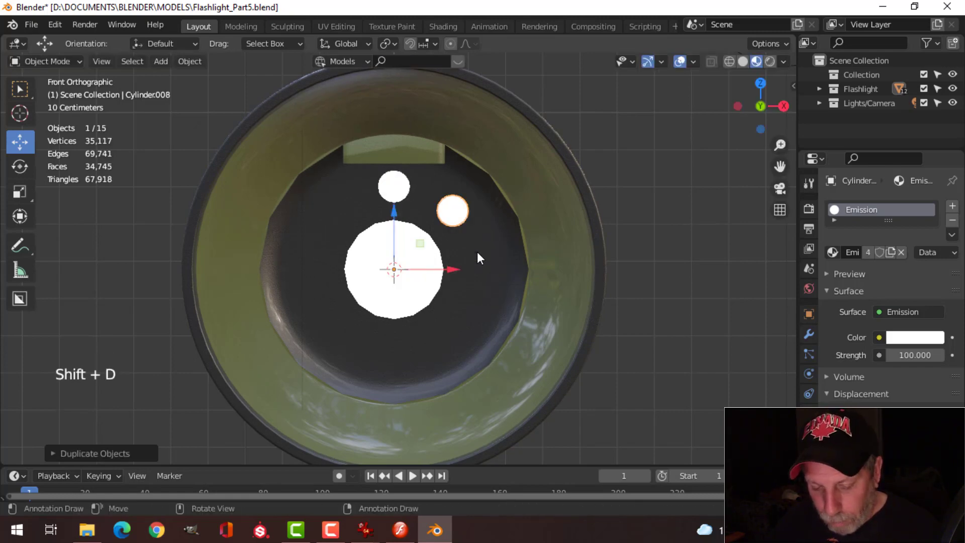
type("r45")
key("Return")
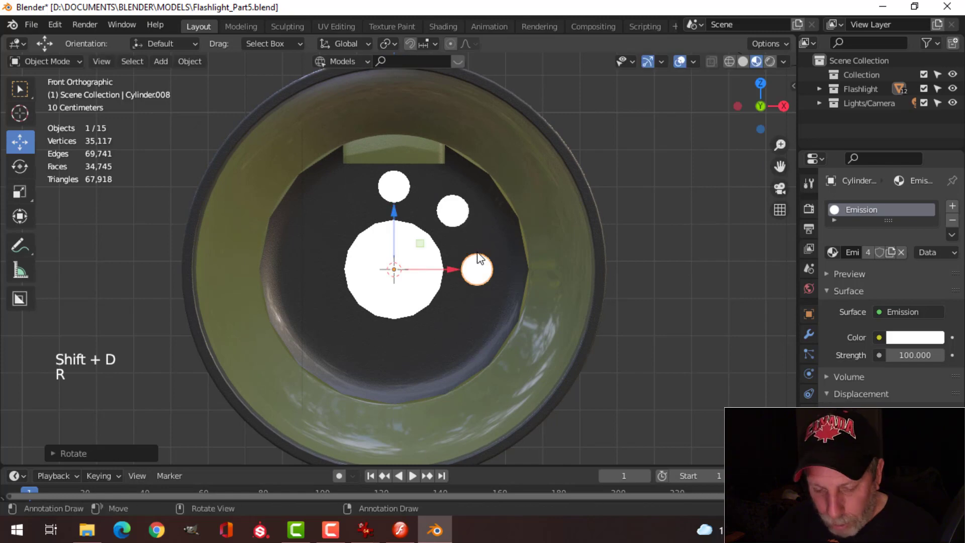
key("shift+d")
key("r")
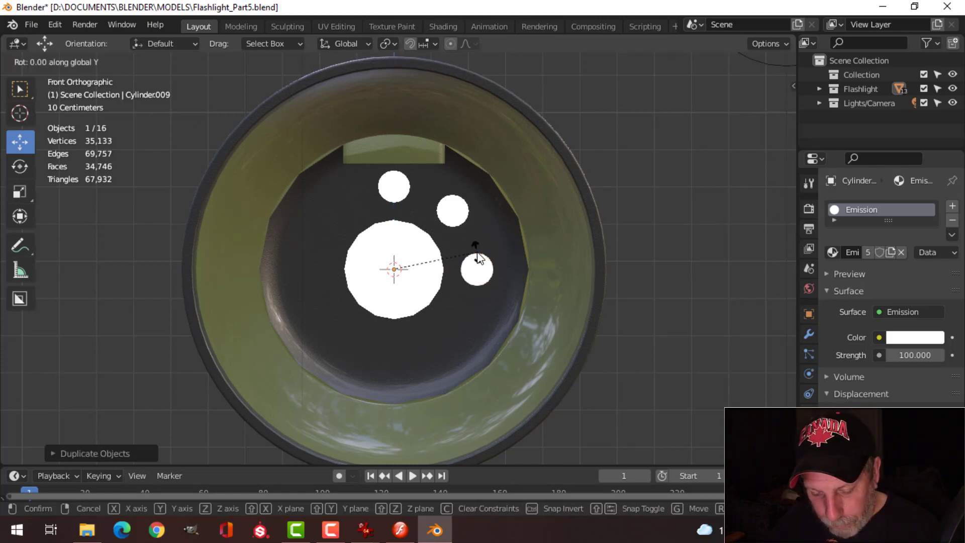
type("45")
key("Return")
Add two more small discs to the ring, each a copy rotated 45° further, and duplicate the last one in place
key("shift+d")
type("r")
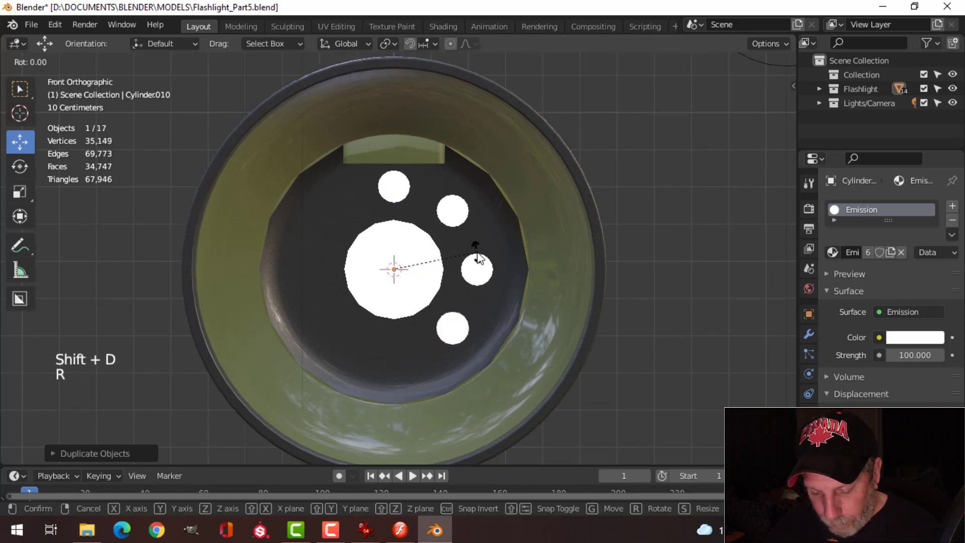
type("90")
key("Return")
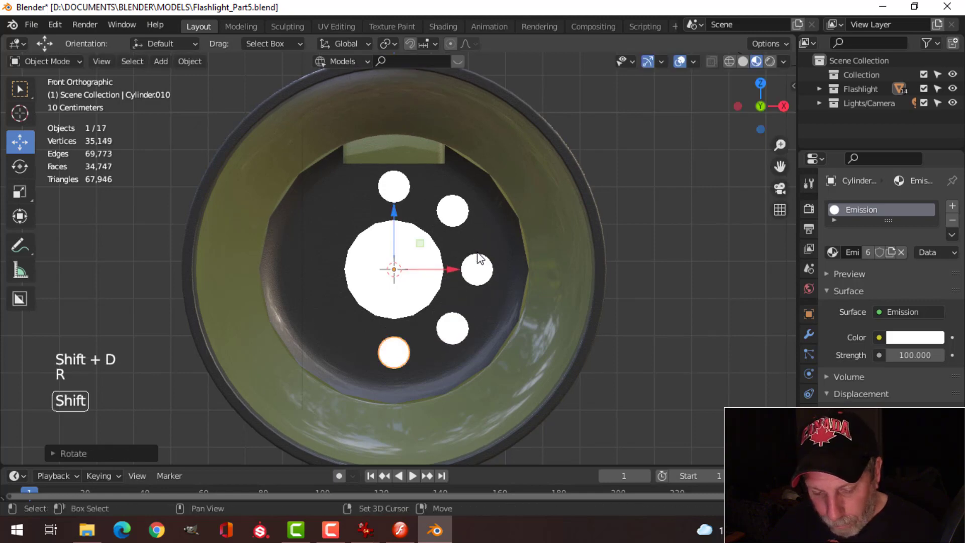
key("shift+d")
type("r45")
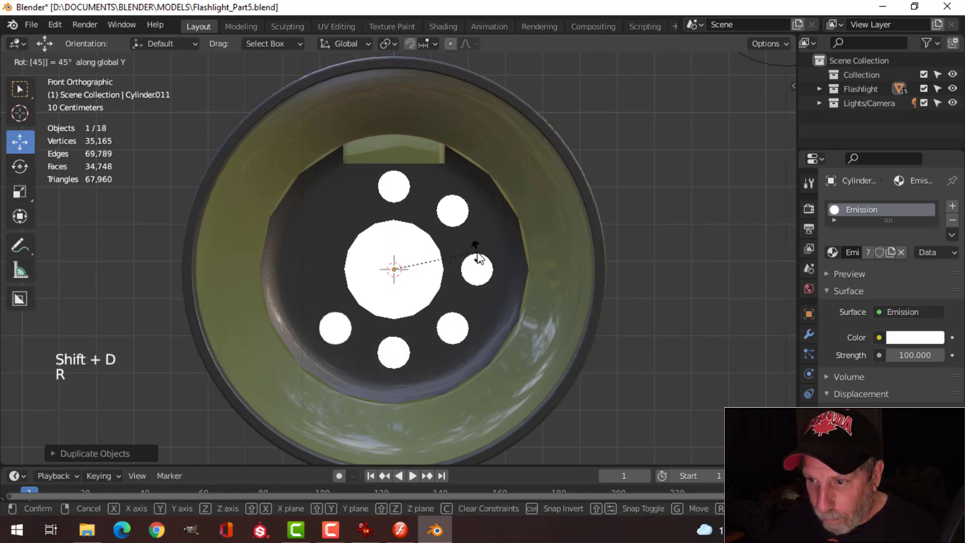
key("Return")
key("shift+d")
type("r6")
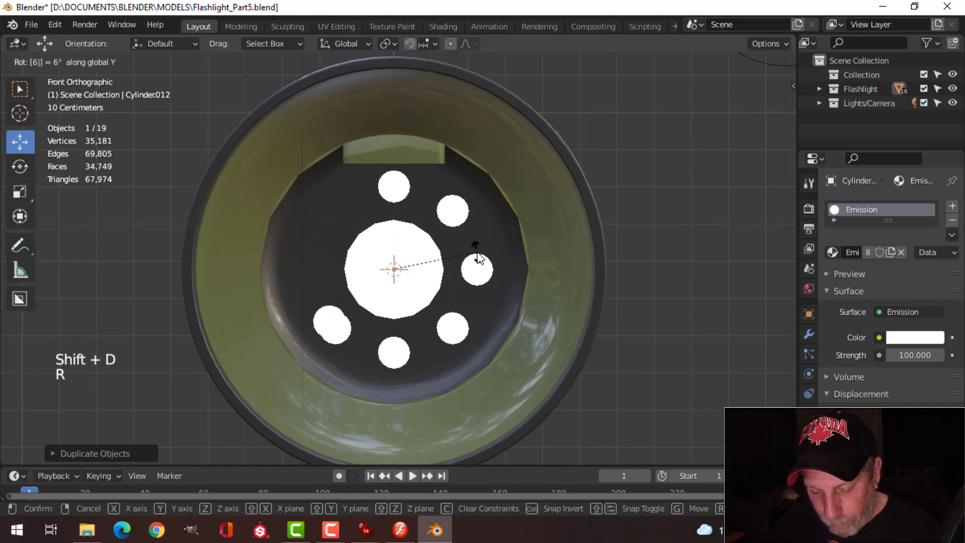
type("45")
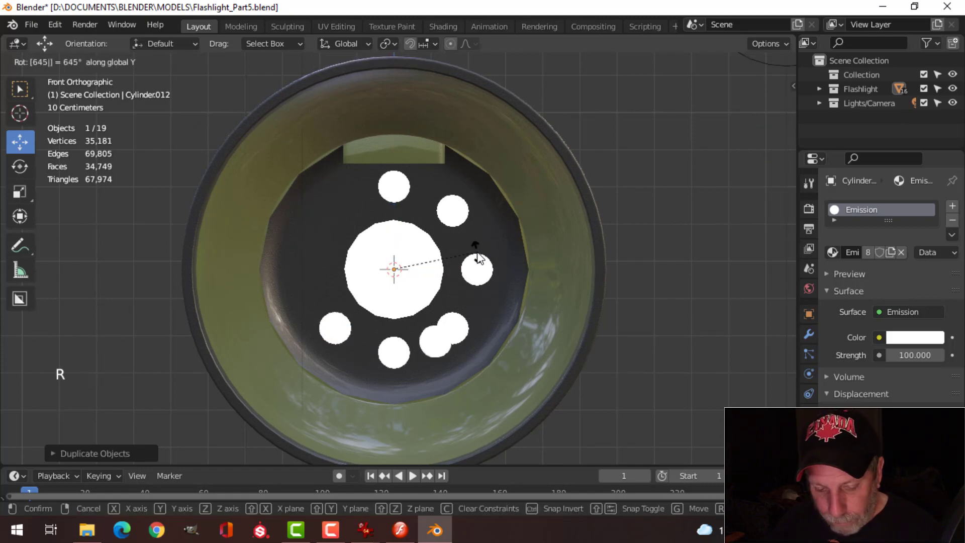
type("x")
key("Escape")
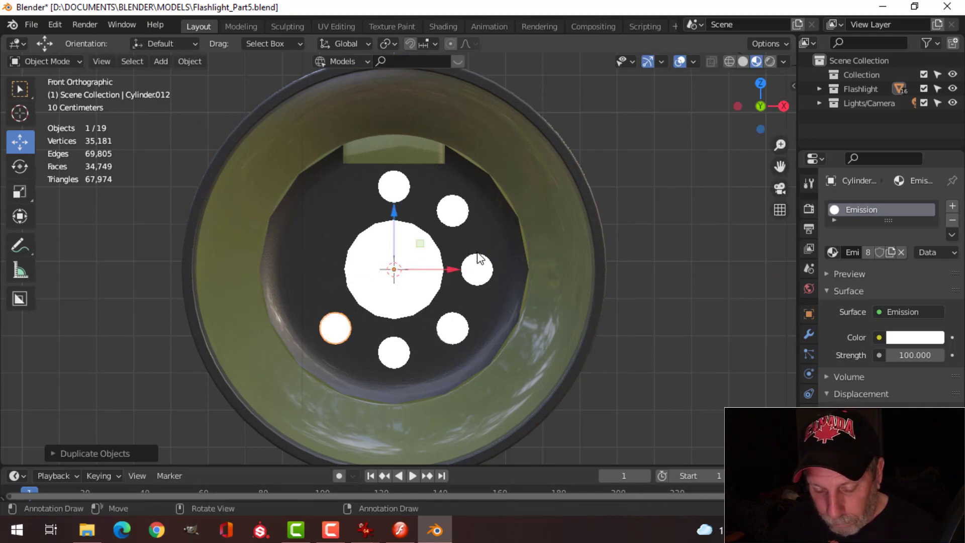
Rotate the new copy 45° about Y, add one last copy rotated another 45° to close the ring, and deselect everything
type("ry45")
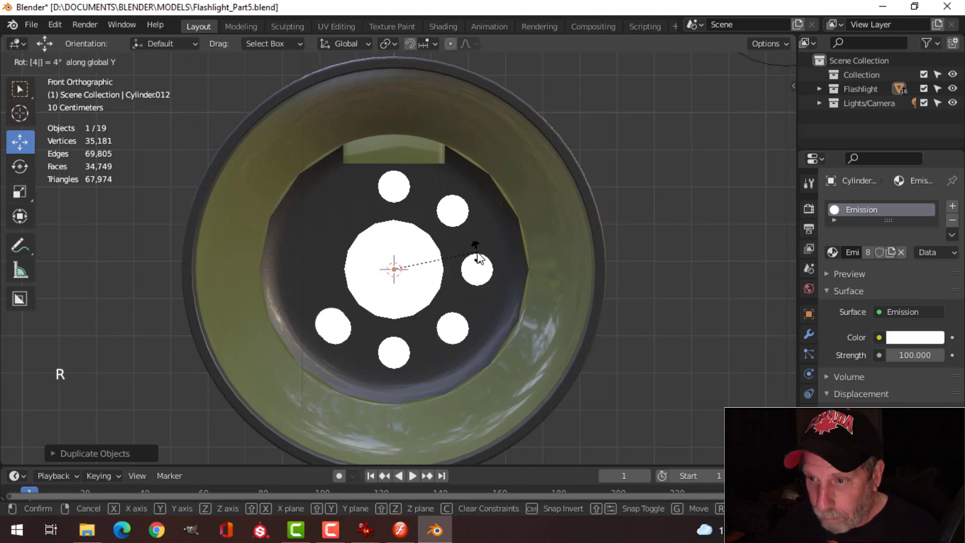
key("Return")
key("shift+d")
type("ry")
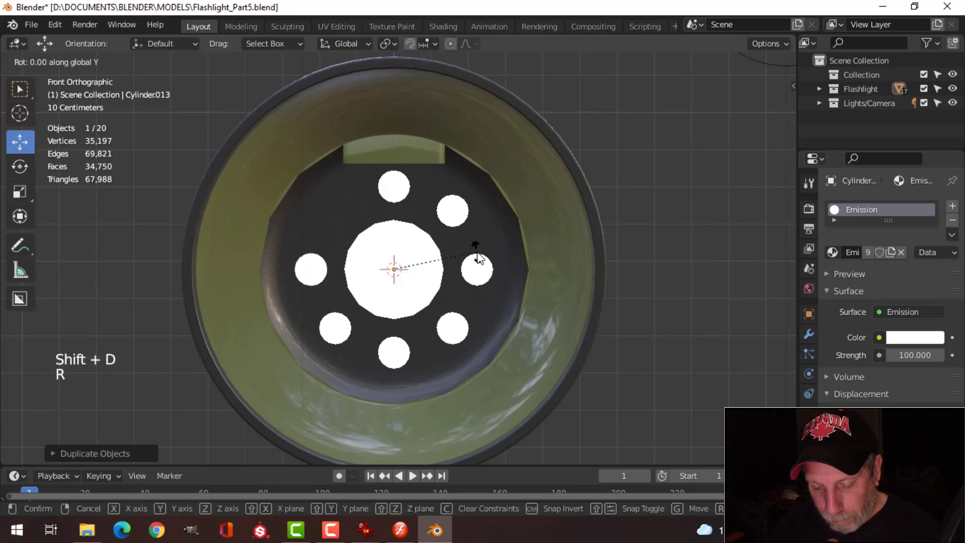
type("45")
key("Return")
key("alt+a")
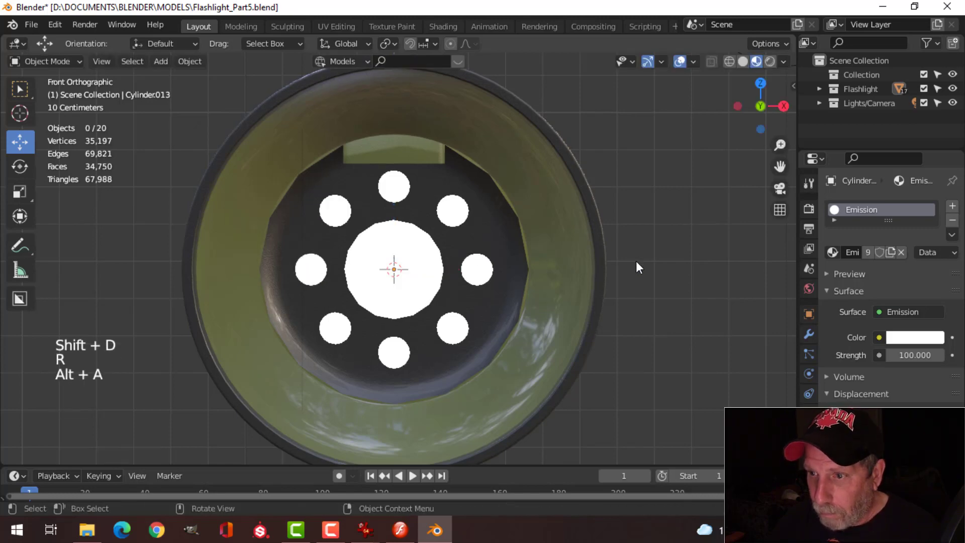
Select the large bulb disc and all eight small discs around it and join them into one object
middle_click_drag(635, 260, 581, 285, "alt")
scroll(478, 324, "down", 2)
middle_click_drag(478, 325, 480, 309, "shift")
middle_click_drag(480, 309, 408, 307)
key("a")
key("a")
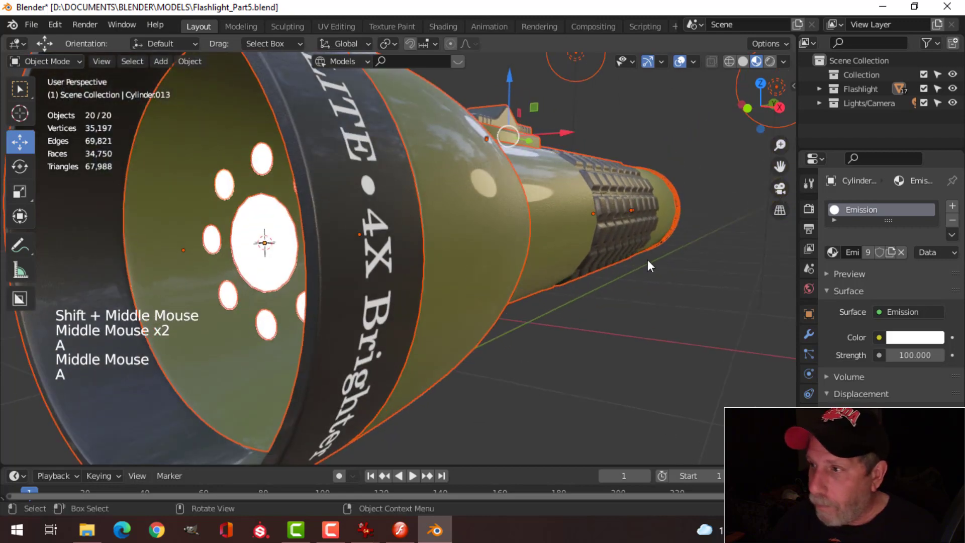
key("alt+a")
left_click(271, 249)
middle_click_drag(272, 249, 297, 166)
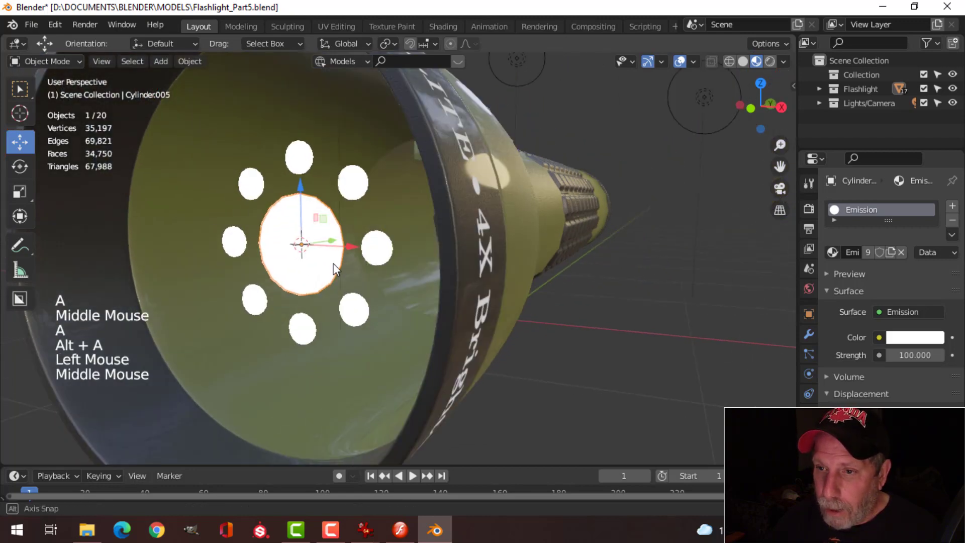
left_click(299, 159, "shift")
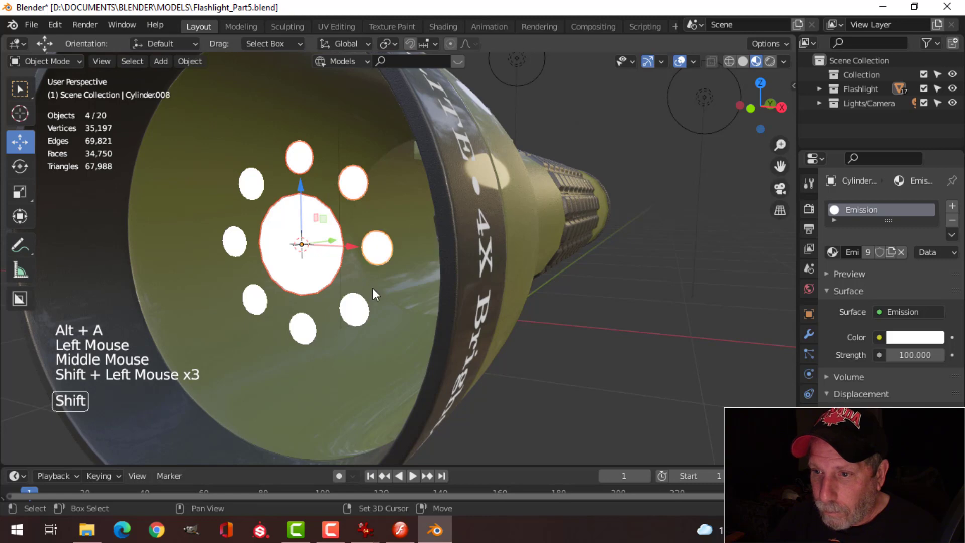
left_click(351, 316, "shift")
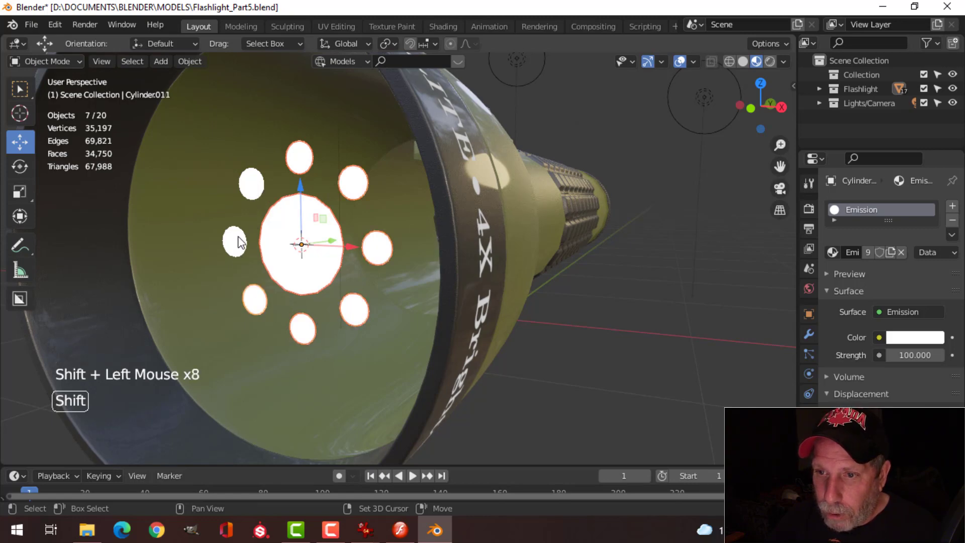
left_click(254, 196, "shift")
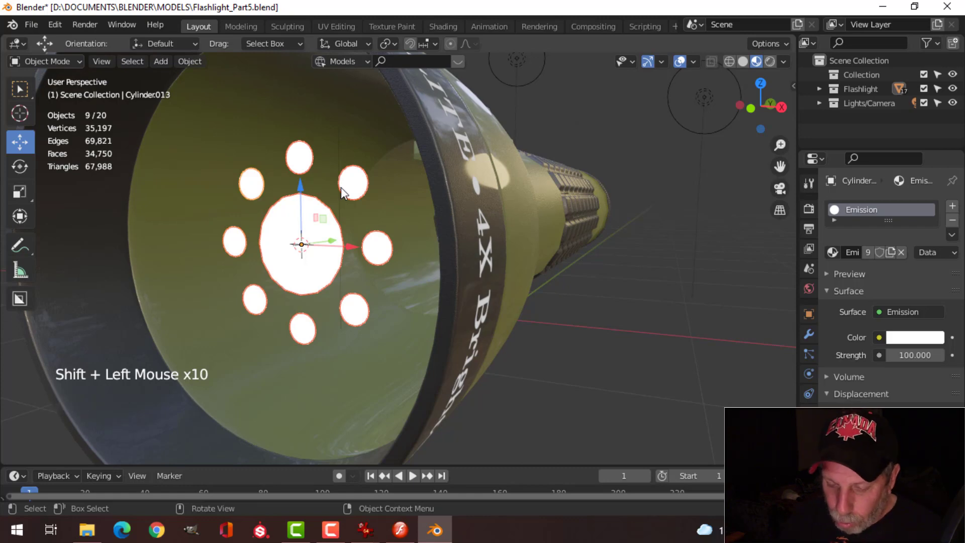
key("ctrl+j")
Nudge the joined bulb discs slightly inside the flashlight head and deselect them
scroll(345, 207, "down", 2)
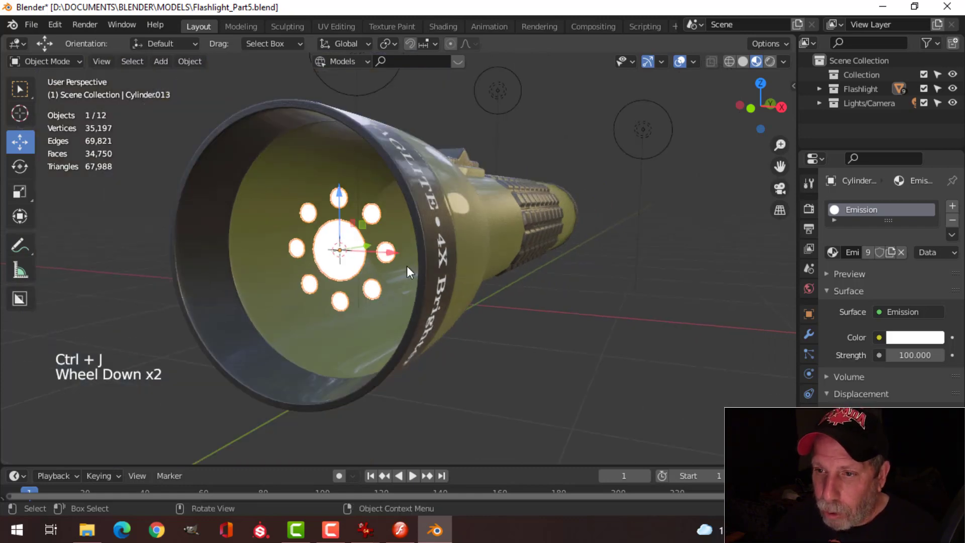
middle_click_drag(406, 267, 359, 265)
left_click_drag(341, 251, 324, 255)
key("alt+a")
Unhide the lens over the flashlight head and clear the selection
middle_click_drag(324, 255, 425, 301)
key("alt+h")
key("alt+a")
scroll(452, 289, "down", 2)
key("KP_0")
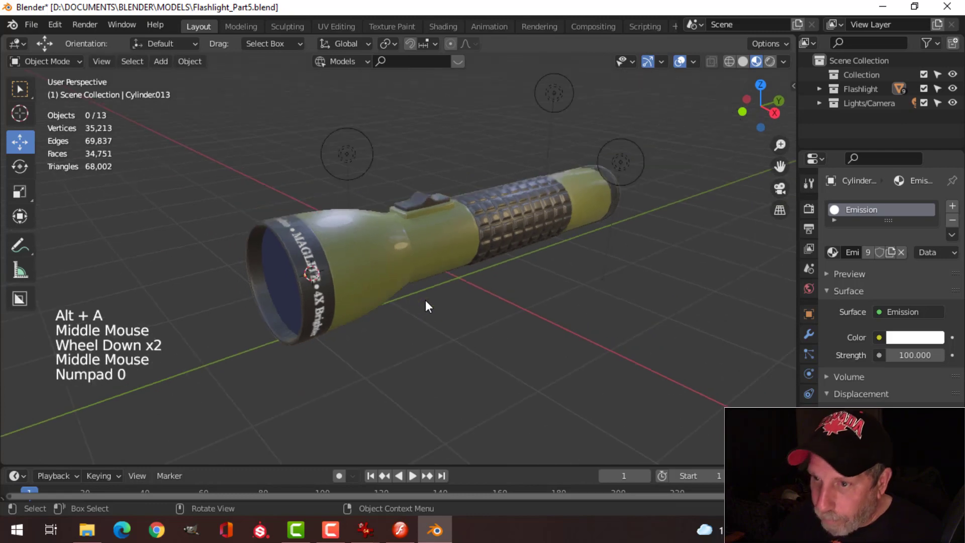
Save the file, render the camera's region around the flashlight head and close the render window
key("ctrl+s")
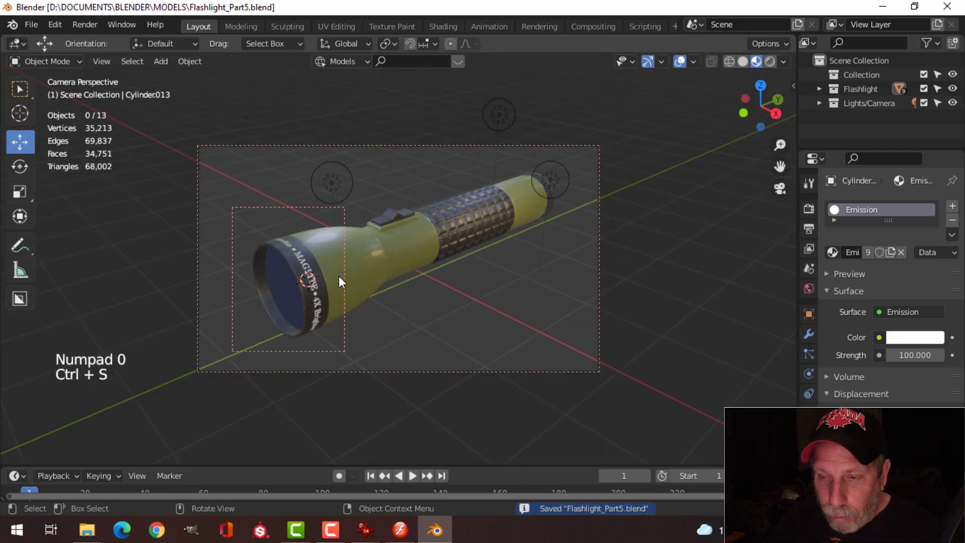
key("F12")
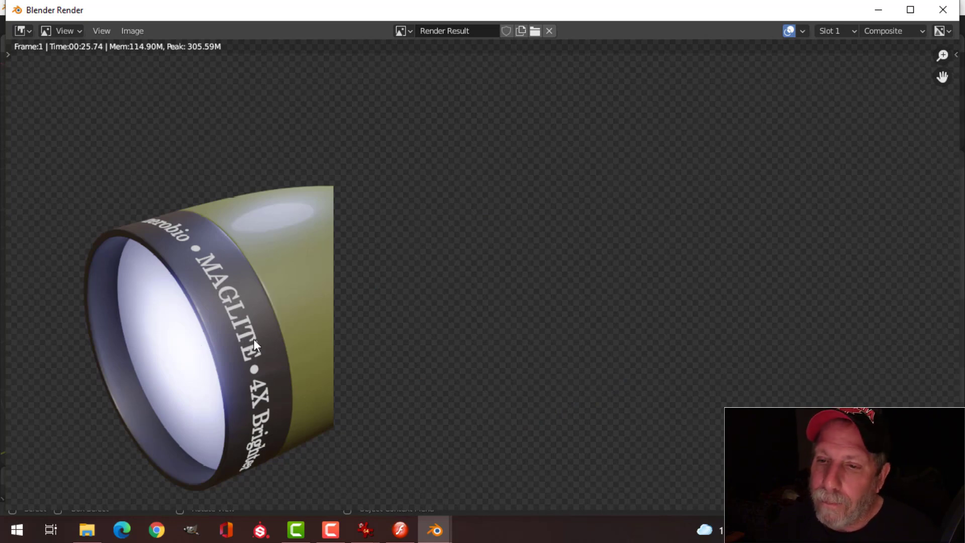
left_click(943, 10)
Change the lens's Translucent material colour to green and render the flashlight head to check the tint
left_click(285, 297)
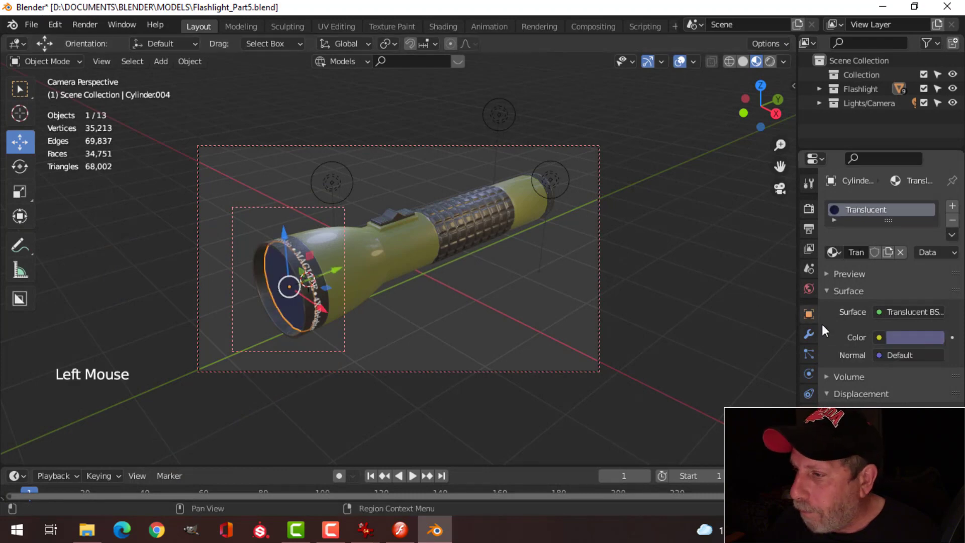
left_click(912, 338)
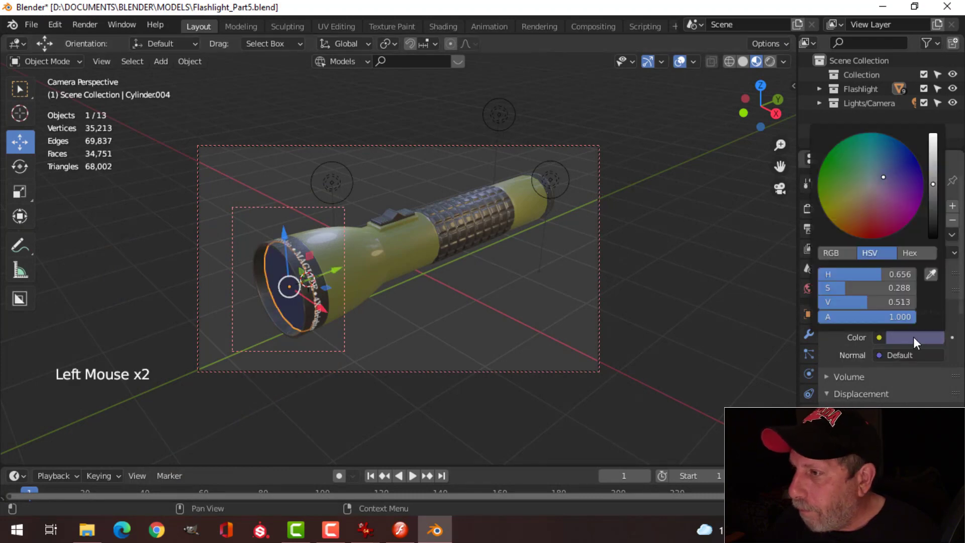
left_click(897, 175)
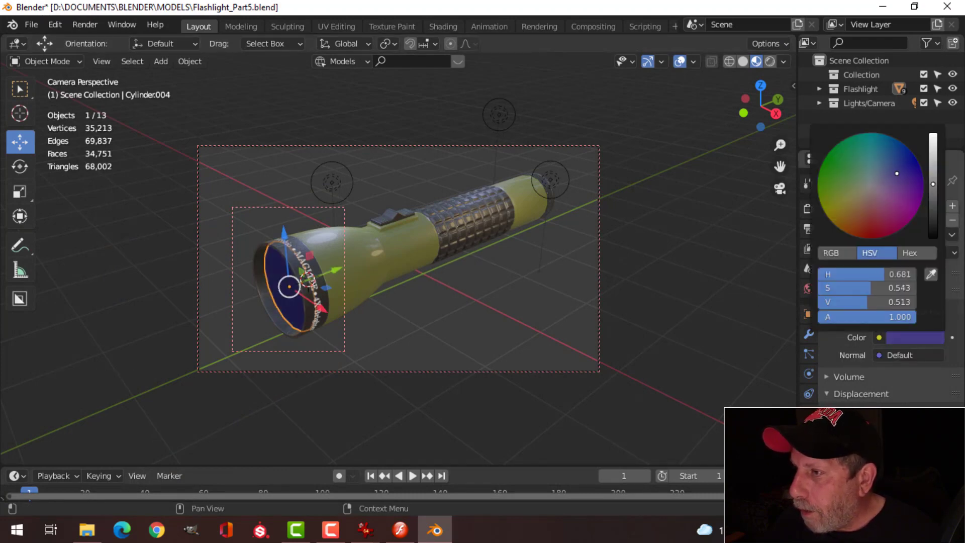
left_click(851, 178)
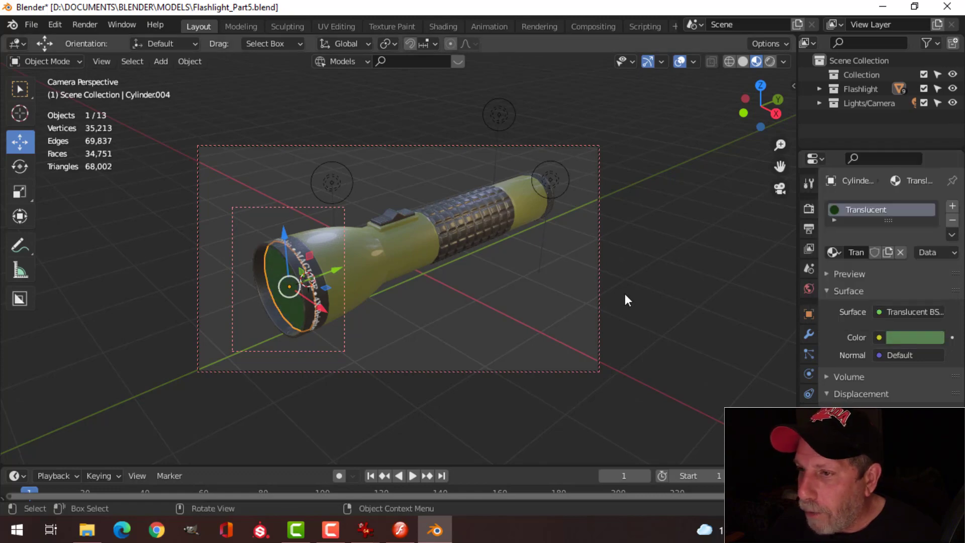
key("F12")
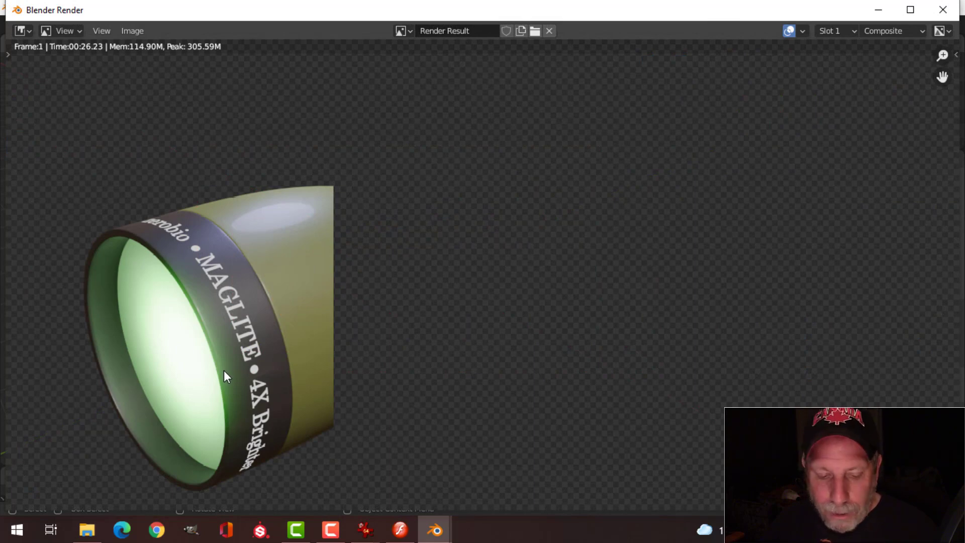
key("Escape")
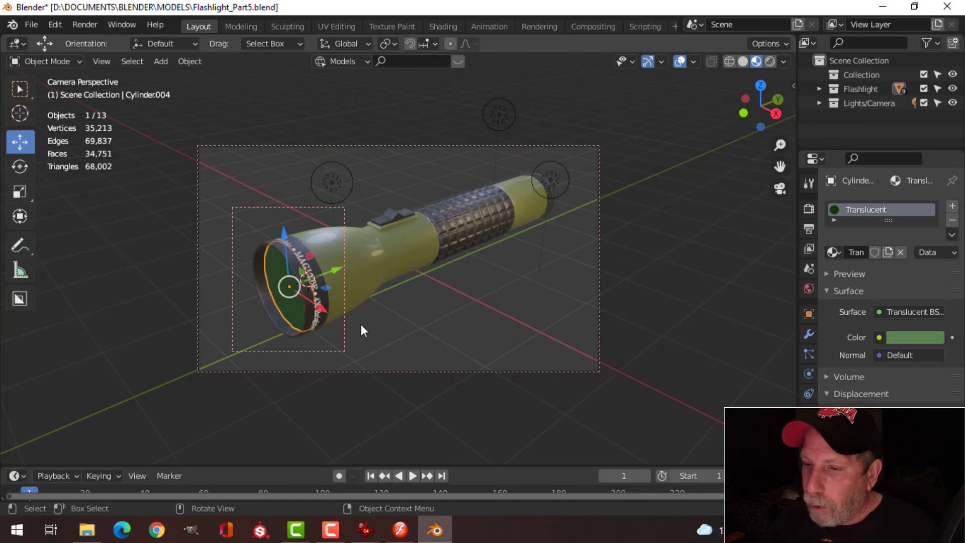
Hide the lens and set the emission strength of the joined bulb discs to 500
key("KP_0")
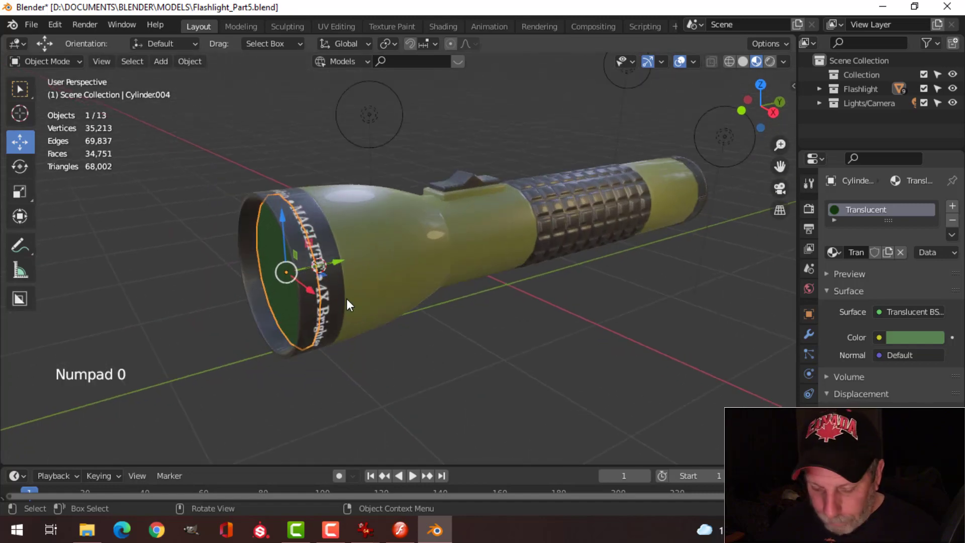
key("h")
middle_click_drag(346, 299, 358, 283)
left_click(358, 283)
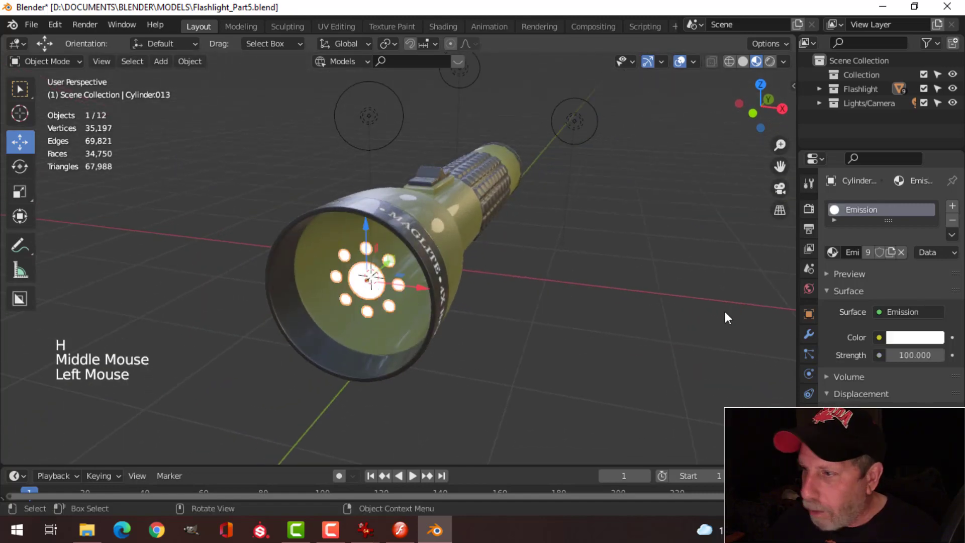
double_click(939, 355)
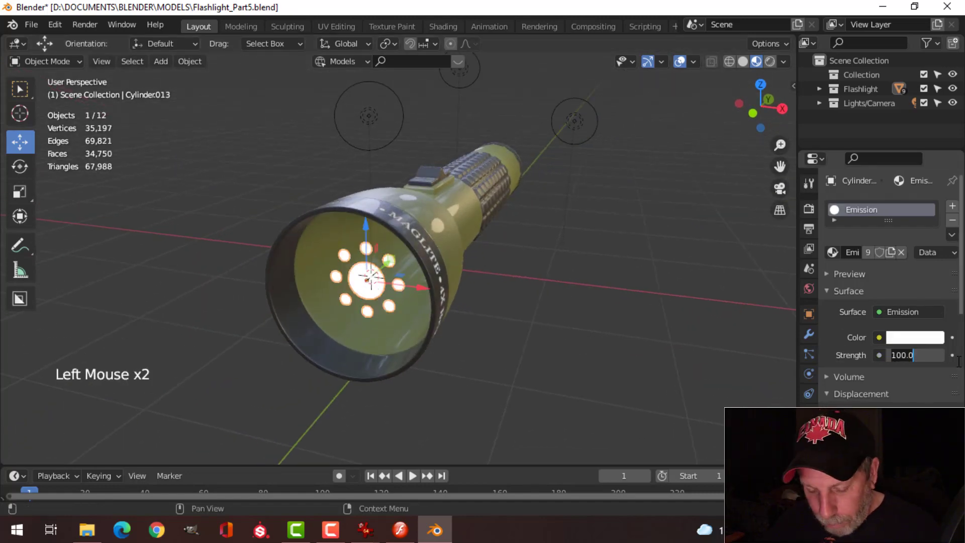
type("500")
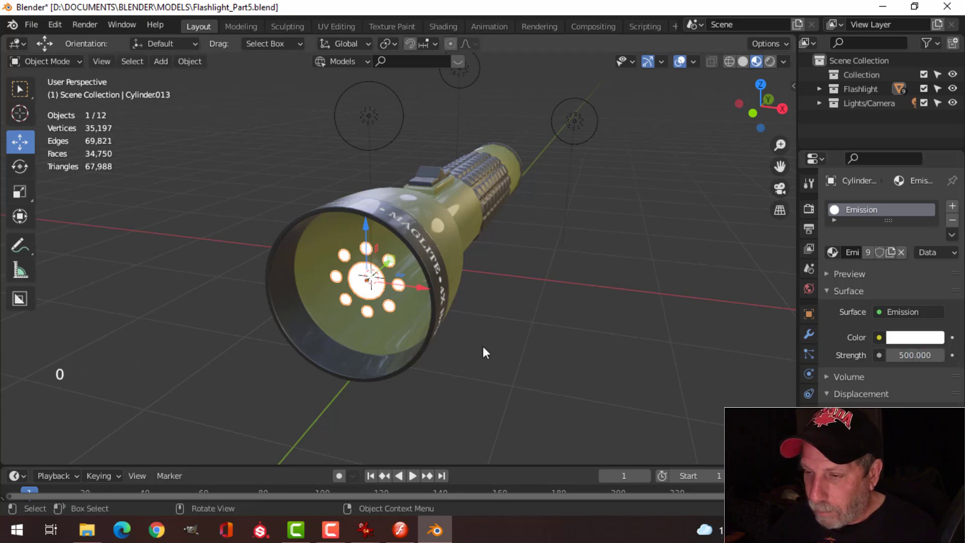
Render the flashlight head with the stronger emission and clear the camera's render region
middle_click_drag(541, 318, 472, 330)
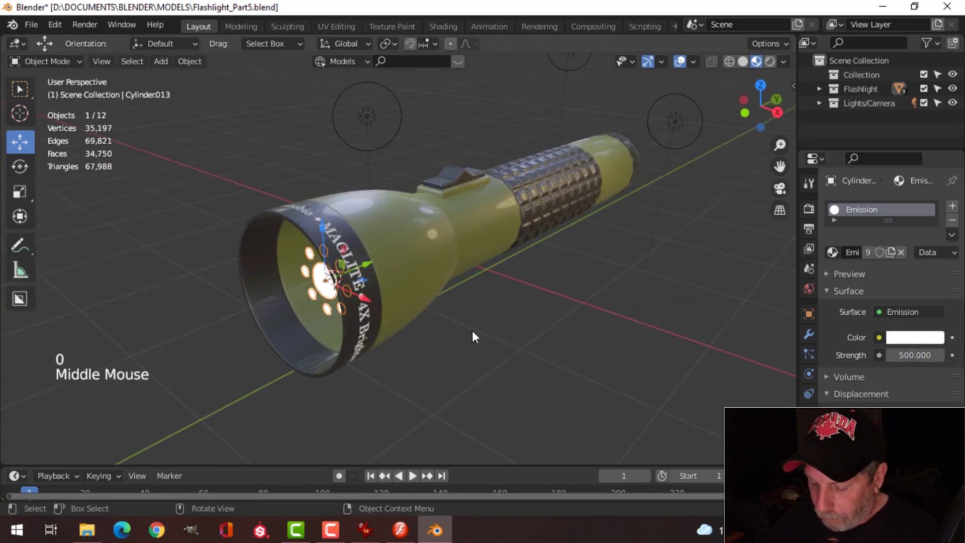
key("F12")
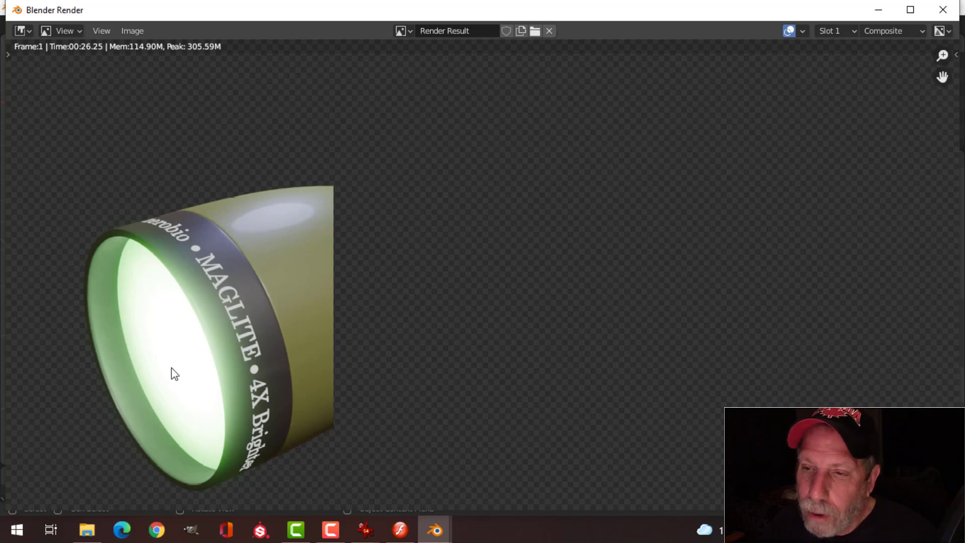
key("Escape")
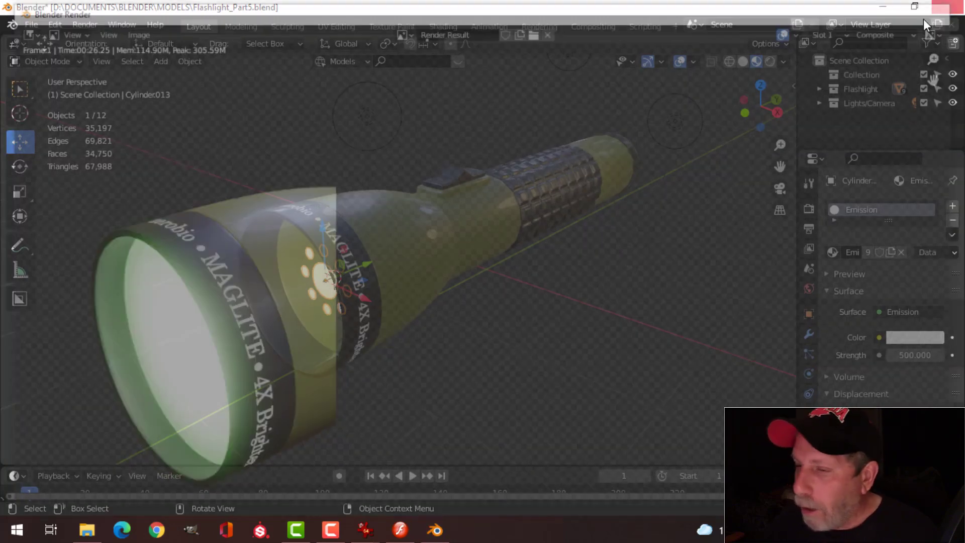
key("KP_0")
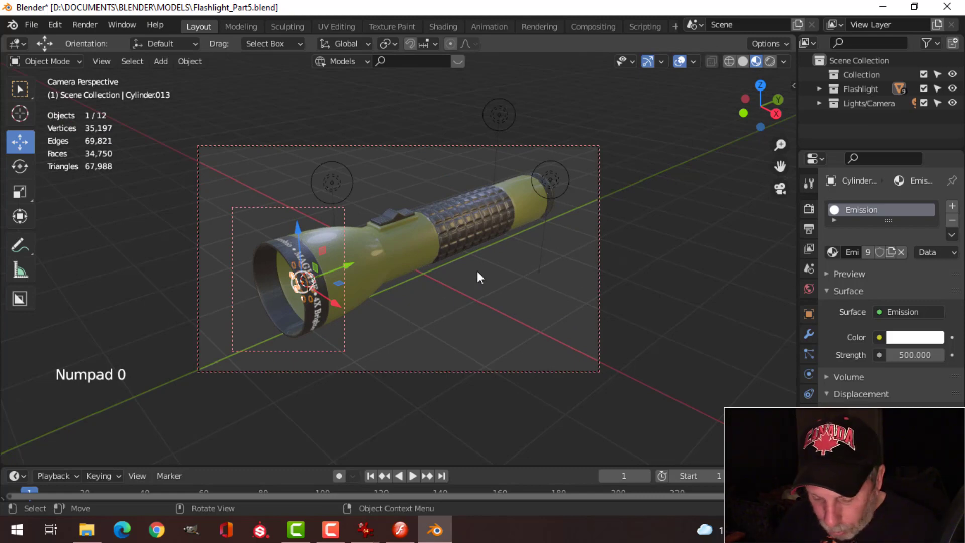
key("ctrl+alt+b")
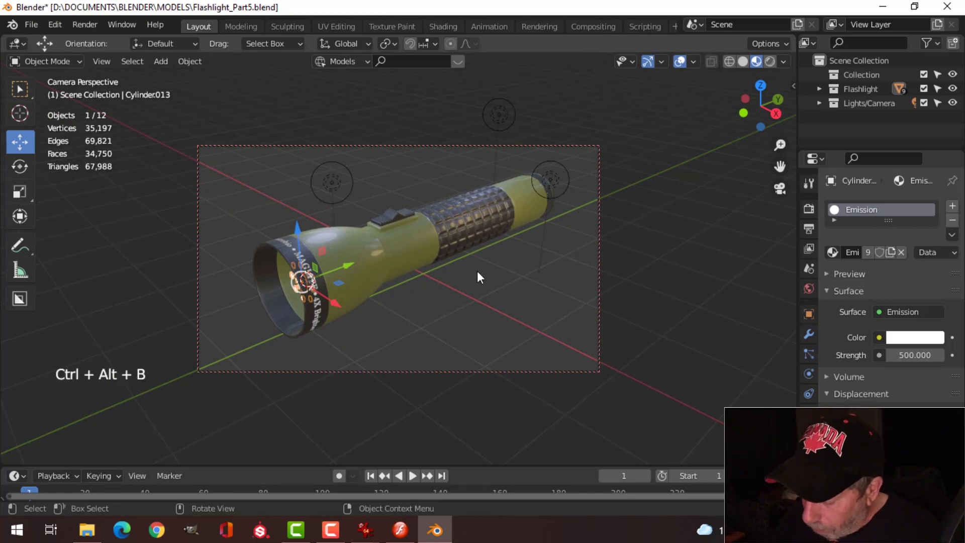
Unhide the lens over the bulbs, clear the selection and save the file
key("KP_0")
key("alt+a")
middle_click_drag(454, 263, 465, 258)
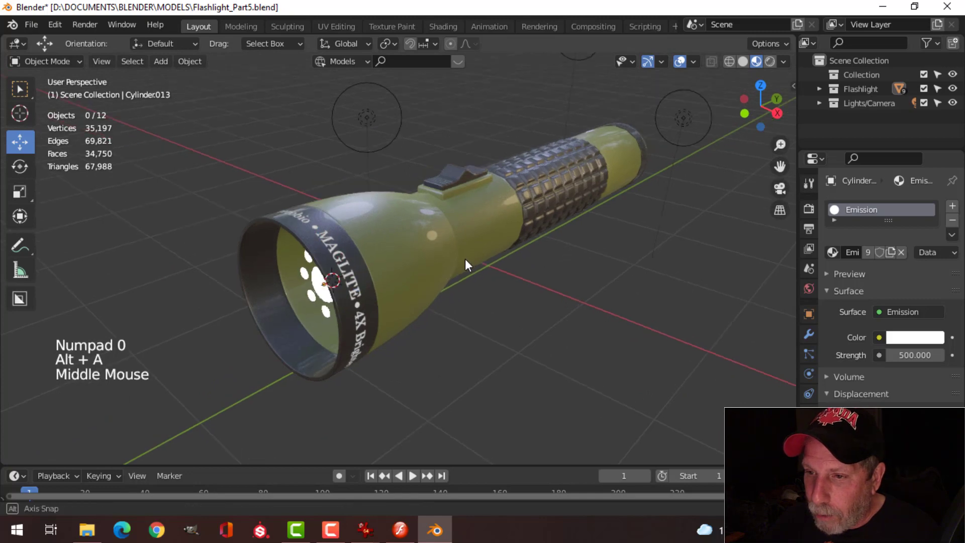
key("alt+h")
key("alt+a")
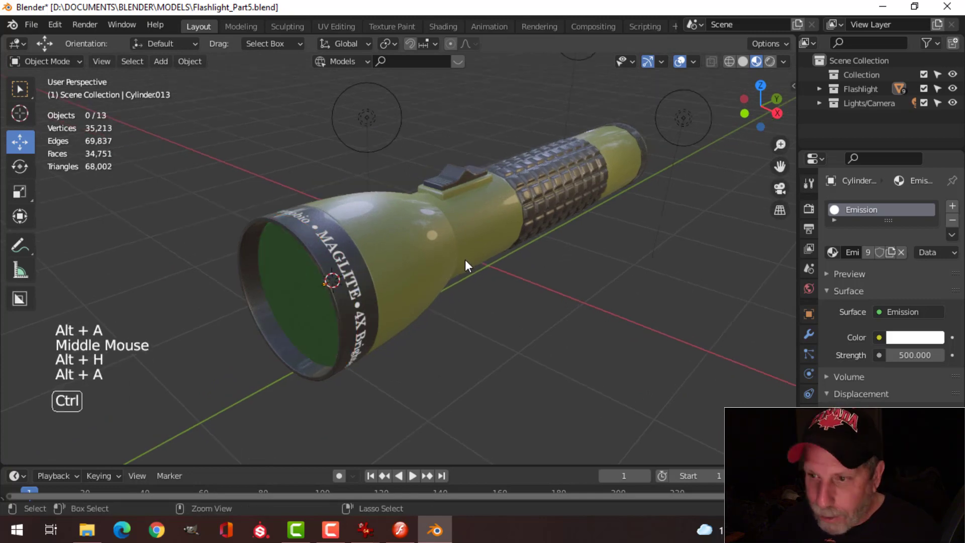
key("ctrl+s")
Add a collection instance of the Flashlight collection to the scene
scroll(466, 259, "up", 2)
middle_click_drag(466, 259, 468, 318, "shift")
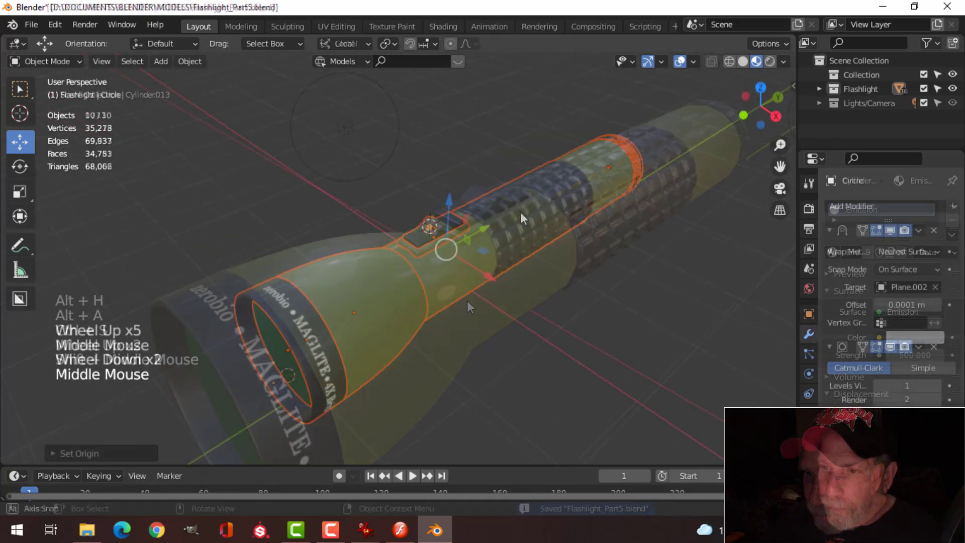
middle_click_drag(520, 212, 424, 234, "shift")
scroll(505, 209, "down", 1)
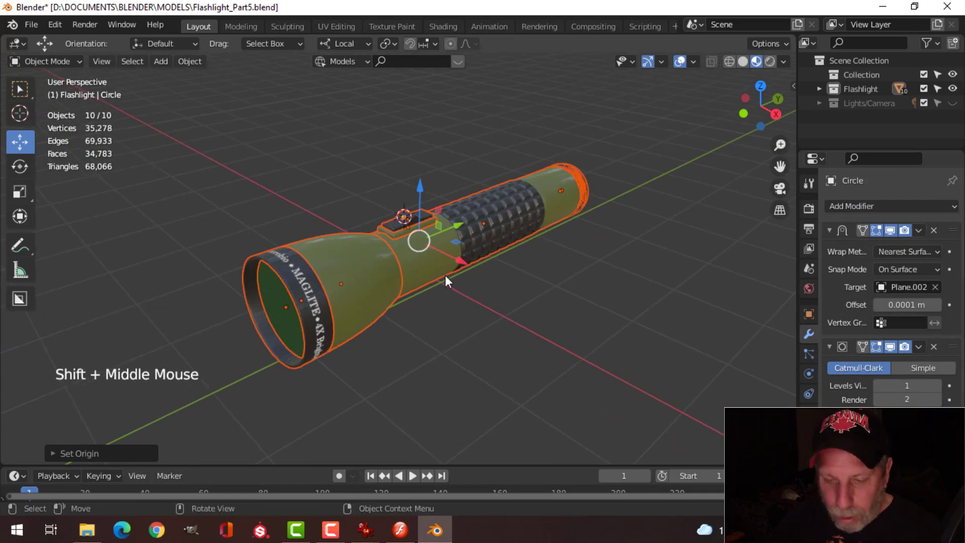
key("shift+a")
mouse_move(396, 467)
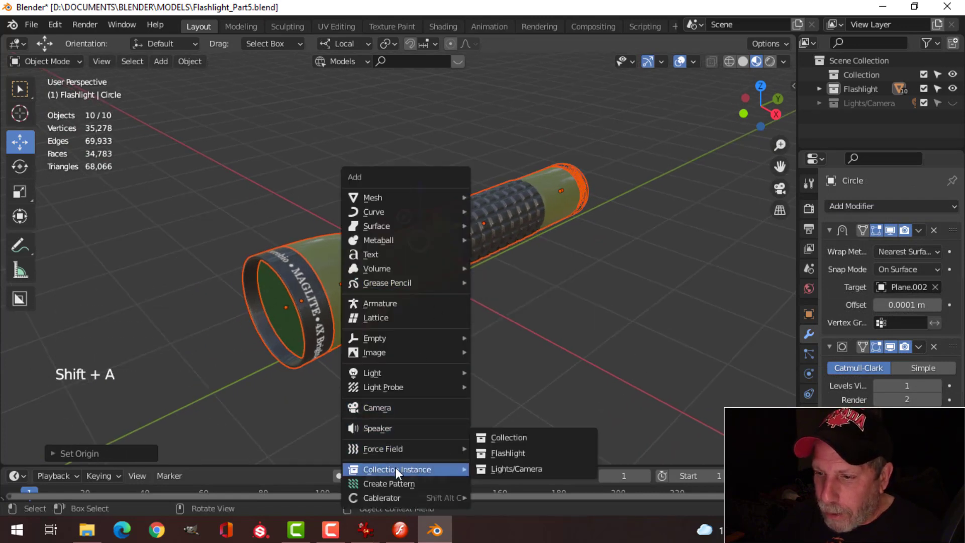
left_click(507, 453)
Move the flashlight instance beside the original, to about 2.06 m in X, and lower it to about 0.25 m in Z
scroll(452, 266, "down", 3)
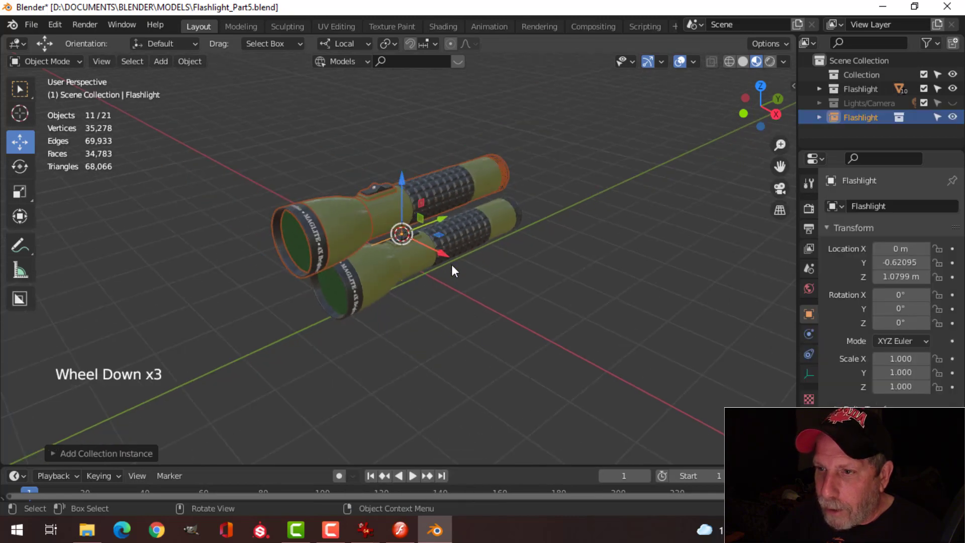
middle_click_drag(452, 269, 445, 252)
left_click_drag(444, 251, 543, 258)
middle_click_drag(543, 259, 554, 240)
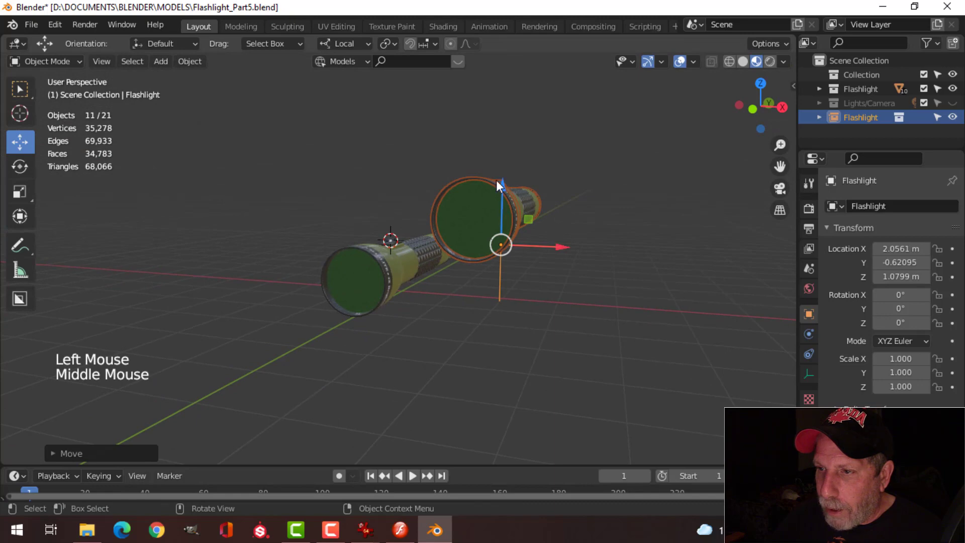
left_click_drag(496, 180, 505, 244)
middle_click_drag(505, 244, 540, 297)
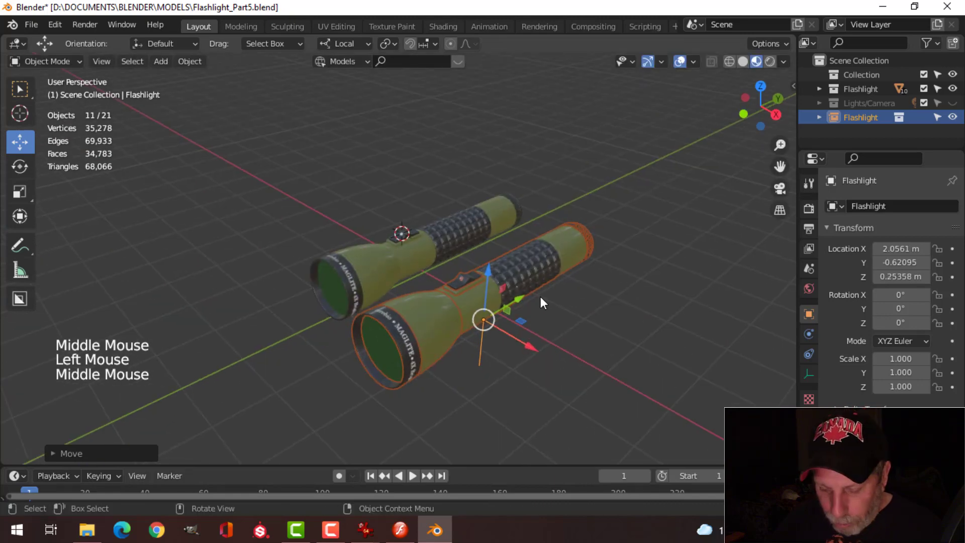
Move the flashlight instance into a new collection named Flashlight2 and toggle that collection's visibility off and on
key("m")
left_click(541, 297)
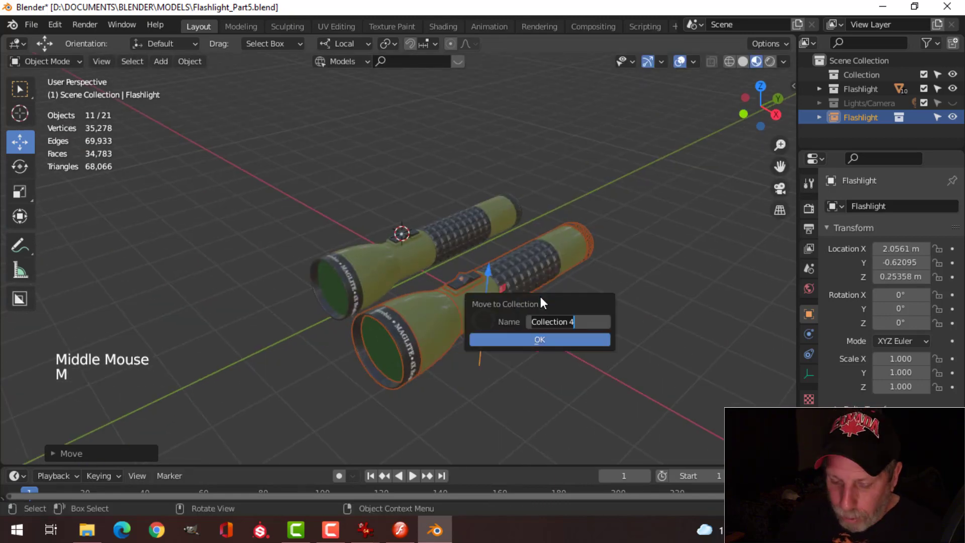
key("BackSpace")
type("Flashlight2")
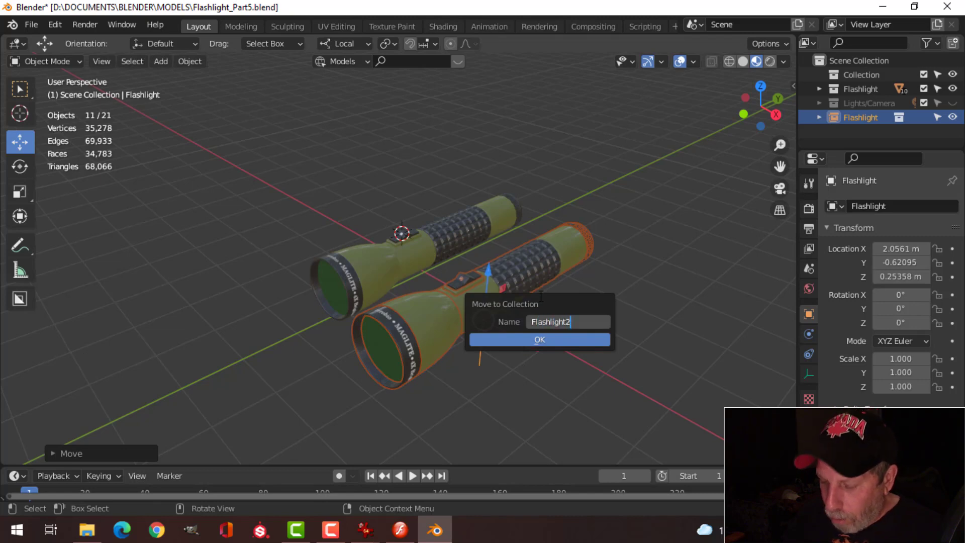
key("Return")
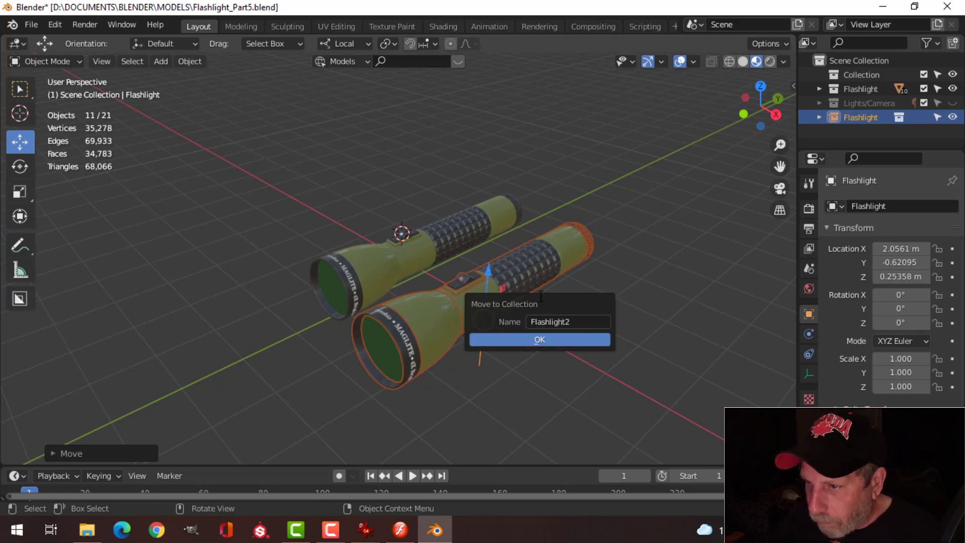
left_click(553, 338)
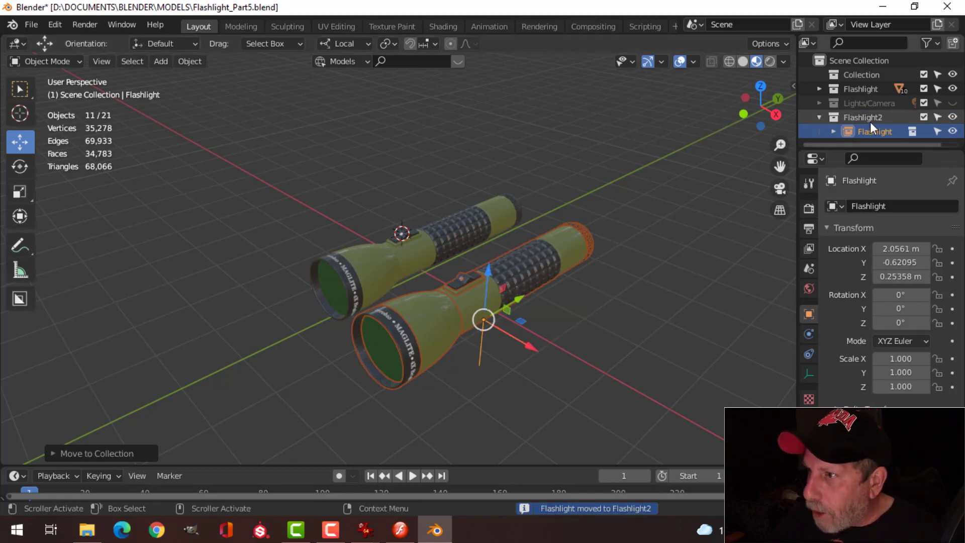
left_click(820, 117)
left_click(953, 117)
left_click(953, 117)
Rotate the flashlight instance 180° about its Z axis
middle_click_drag(603, 243, 547, 249)
middle_click_drag(402, 256, 377, 237, "shift")
middle_click_drag(377, 237, 422, 264)
scroll(474, 270, "up", 1)
type("rz")
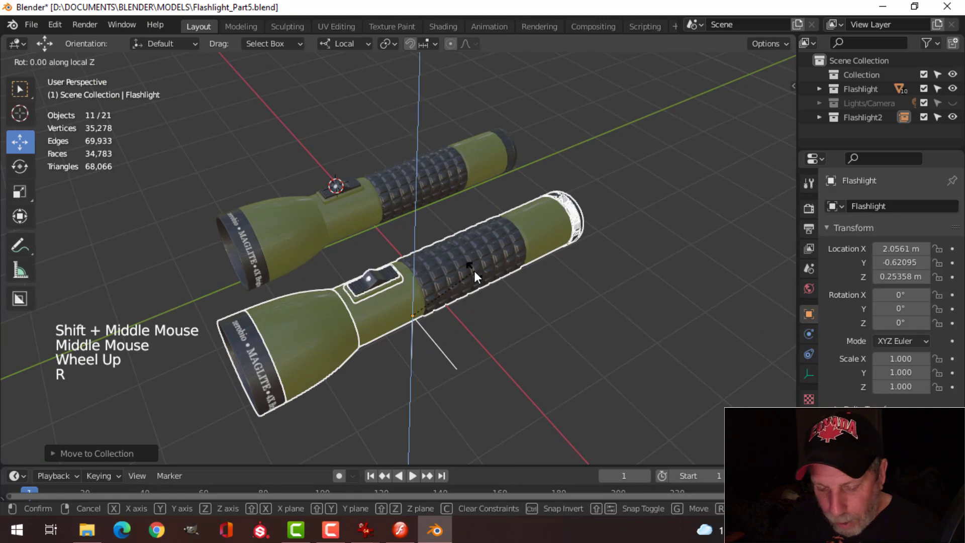
type("180")
key("Return")
Position the rotated instance alongside the original flashlight at about X 1.65 m, Y 0.28 m and Z -0.04 m
middle_click_drag(517, 276, 473, 277)
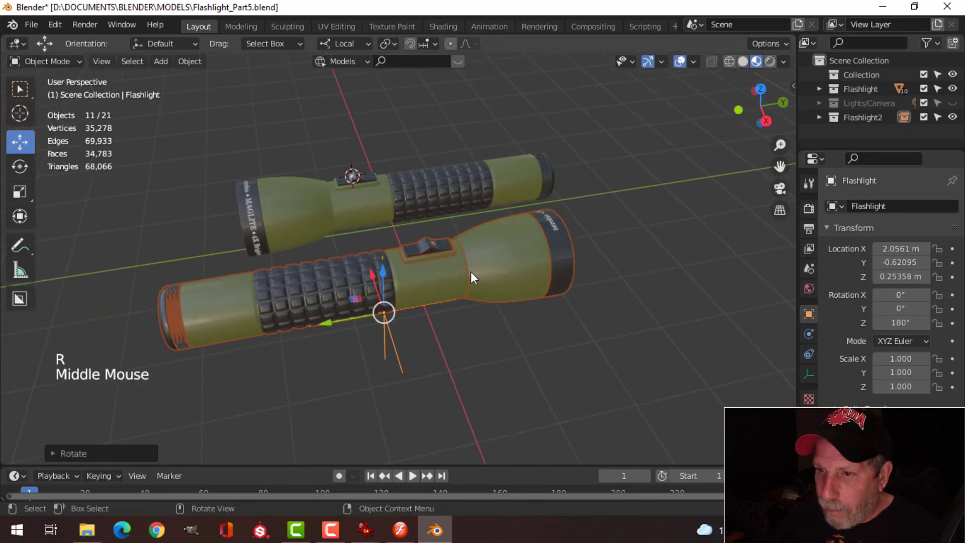
left_click_drag(329, 324, 403, 317)
middle_click_drag(403, 317, 567, 261)
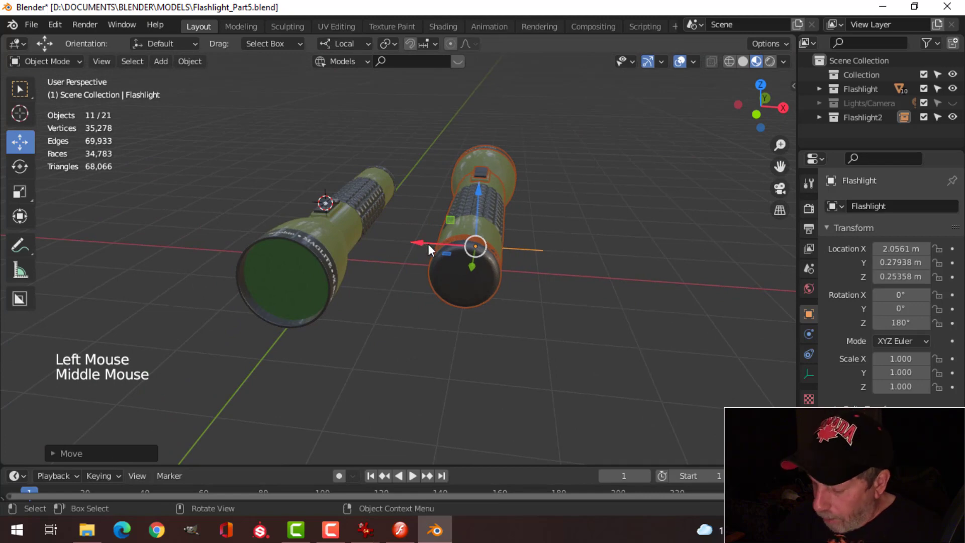
key("KP_1")
key("g")
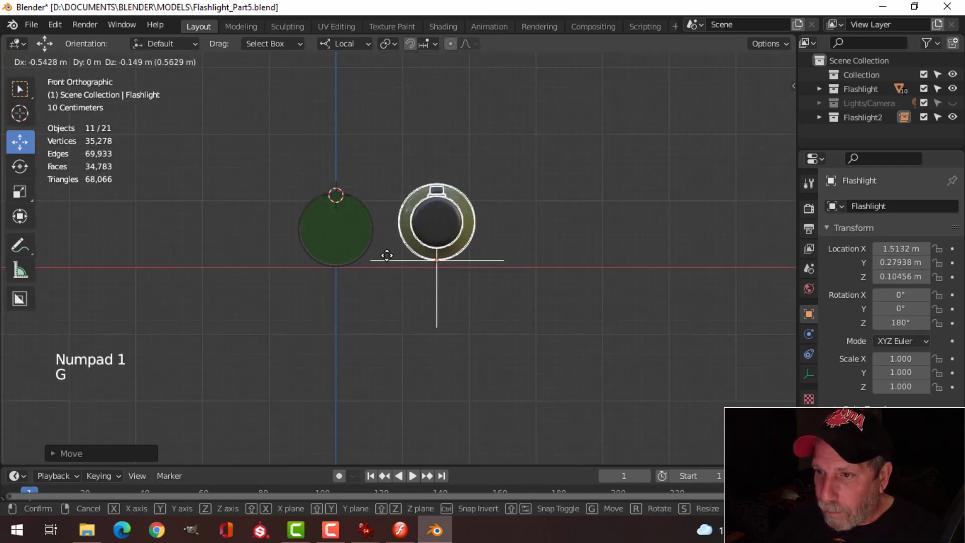
left_click(401, 263)
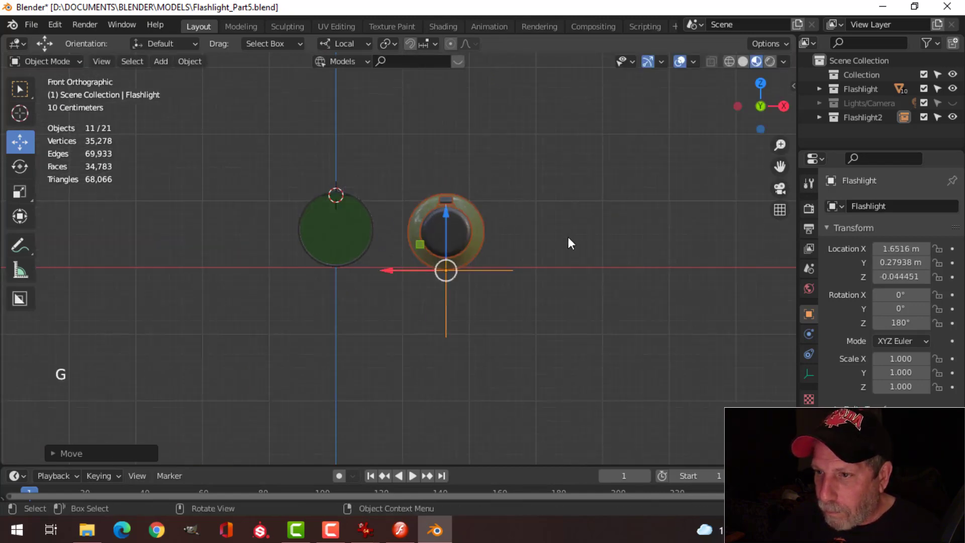
middle_click_drag(568, 236, 455, 274)
key("KP_0")
scroll(454, 272, "down", 1)
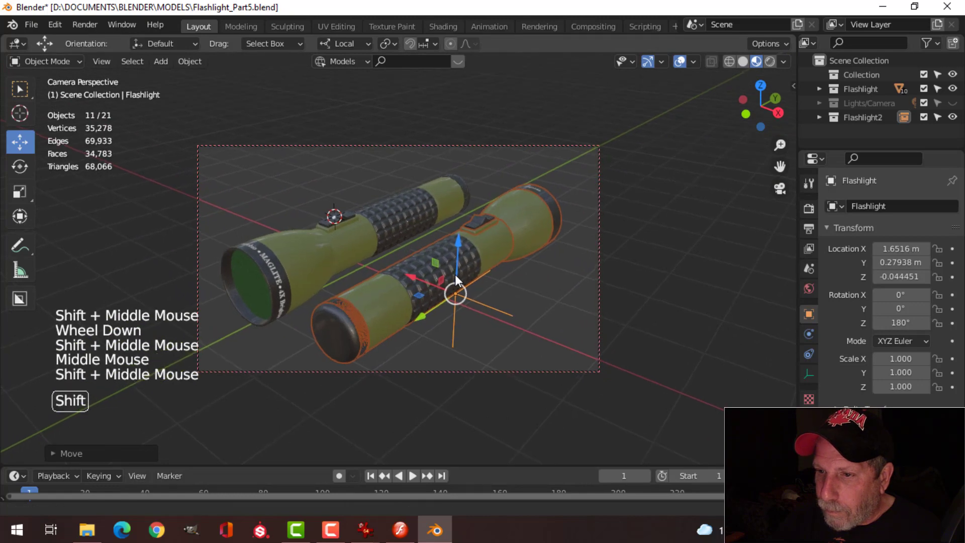
Make the Lights/Camera collection visible again, clear the selection, and reframe the camera view around both flashlights
left_click(953, 103)
key("alt+a")
middle_click_drag(490, 255, 476, 288)
scroll(473, 258, "down", 2)
middle_click_drag(476, 287, 502, 286)
scroll(472, 285, "up", 1)
scroll(477, 291, "up", 1)
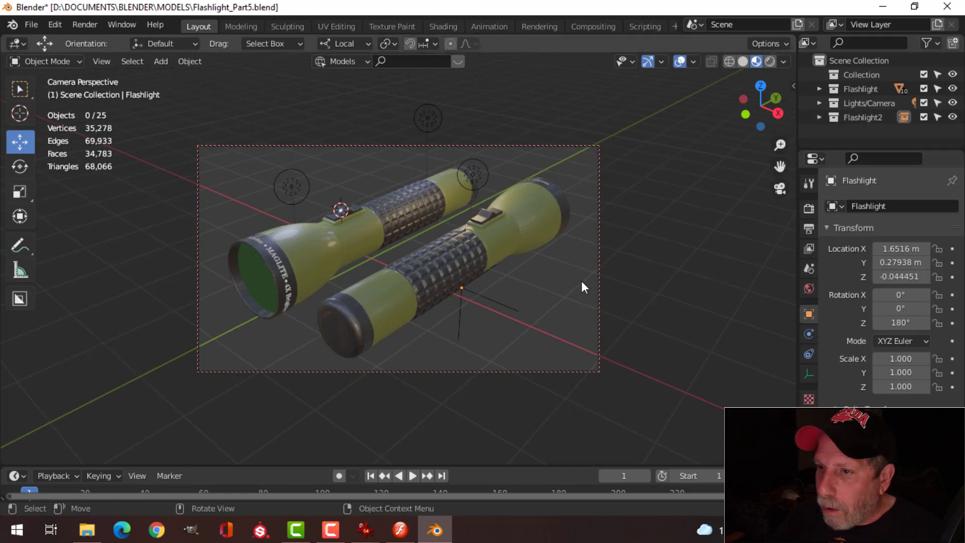
Select the objects of the Flashlight2 collection and move the instance along X to about 1.86 m, away from the original flashlight
left_click(850, 116)
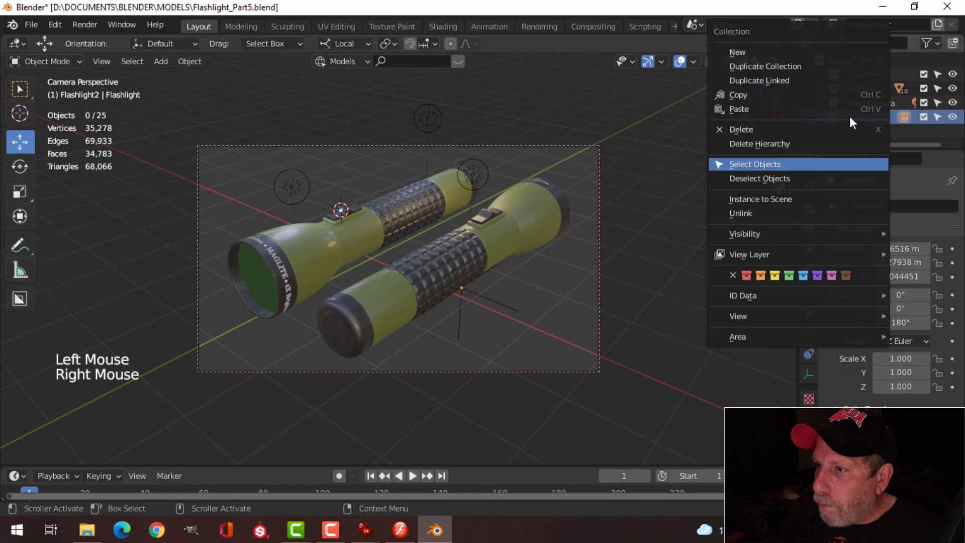
left_click(778, 166)
left_click_drag(426, 285, 505, 293)
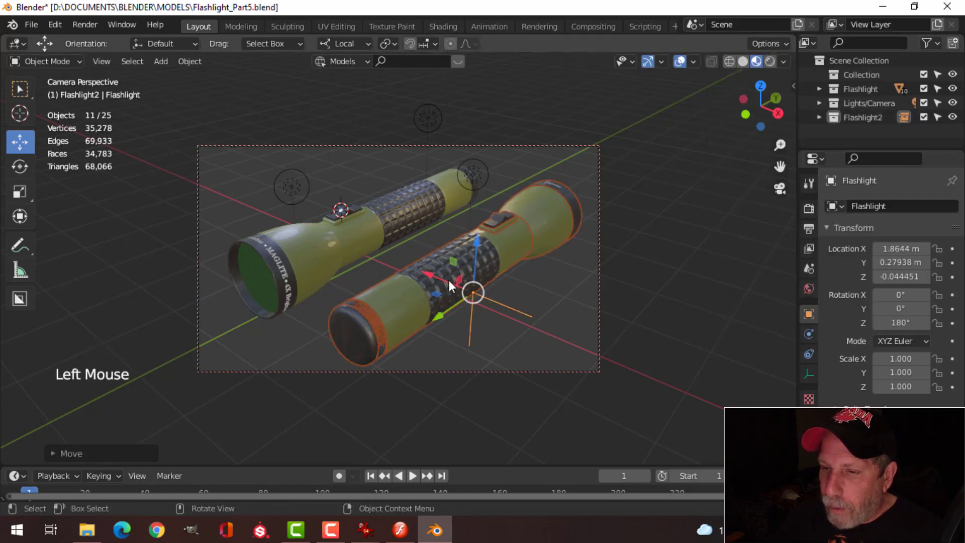
Try moving the original flashlight's front bezel ring along its local Z axis, undo the move and clear the selection
left_click(278, 264)
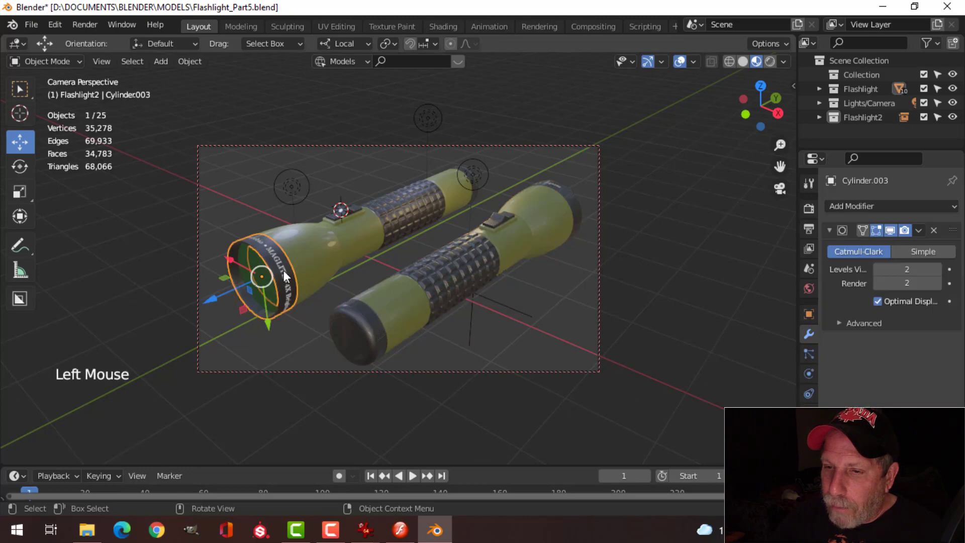
left_click_drag(211, 300, 271, 312)
key("ctrl+z")
key("alt+a")
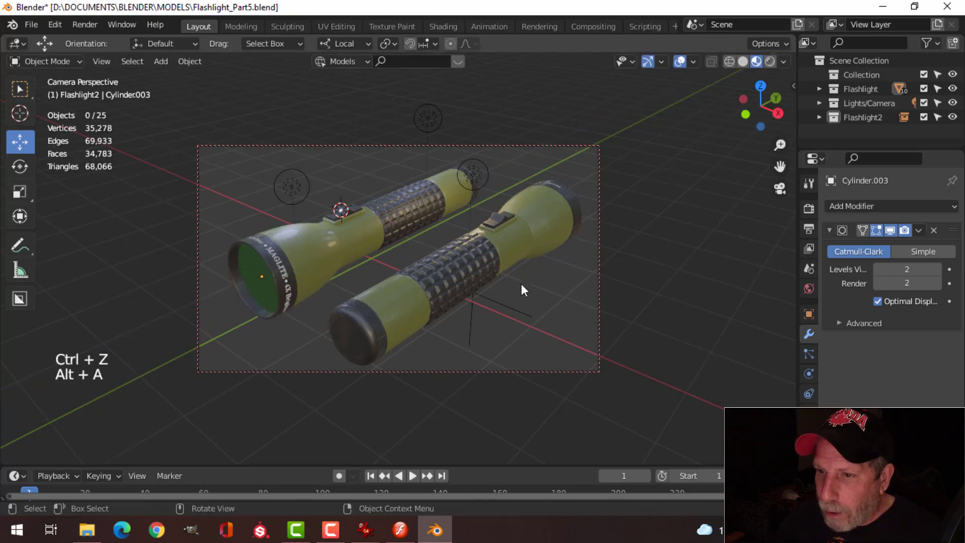
Nudge the camera framing slightly and save the Flashlight_Part5.blend file
key("ctrl+s")
mouse_move(489, 283)
middle_mouse_down("shift")
mouse_move(489, 292)
mouse_move(491, 282)
middle_mouse_up("shift")
key("ctrl+s")
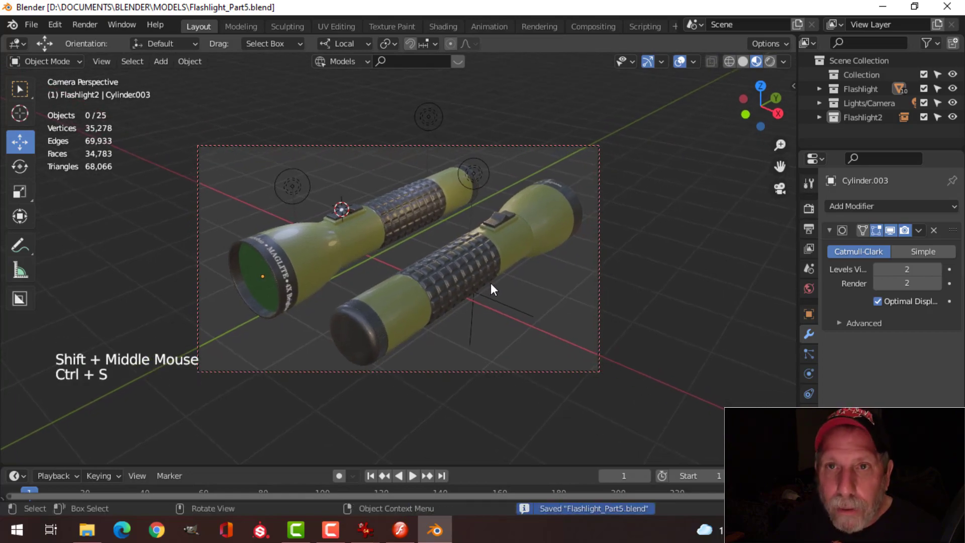